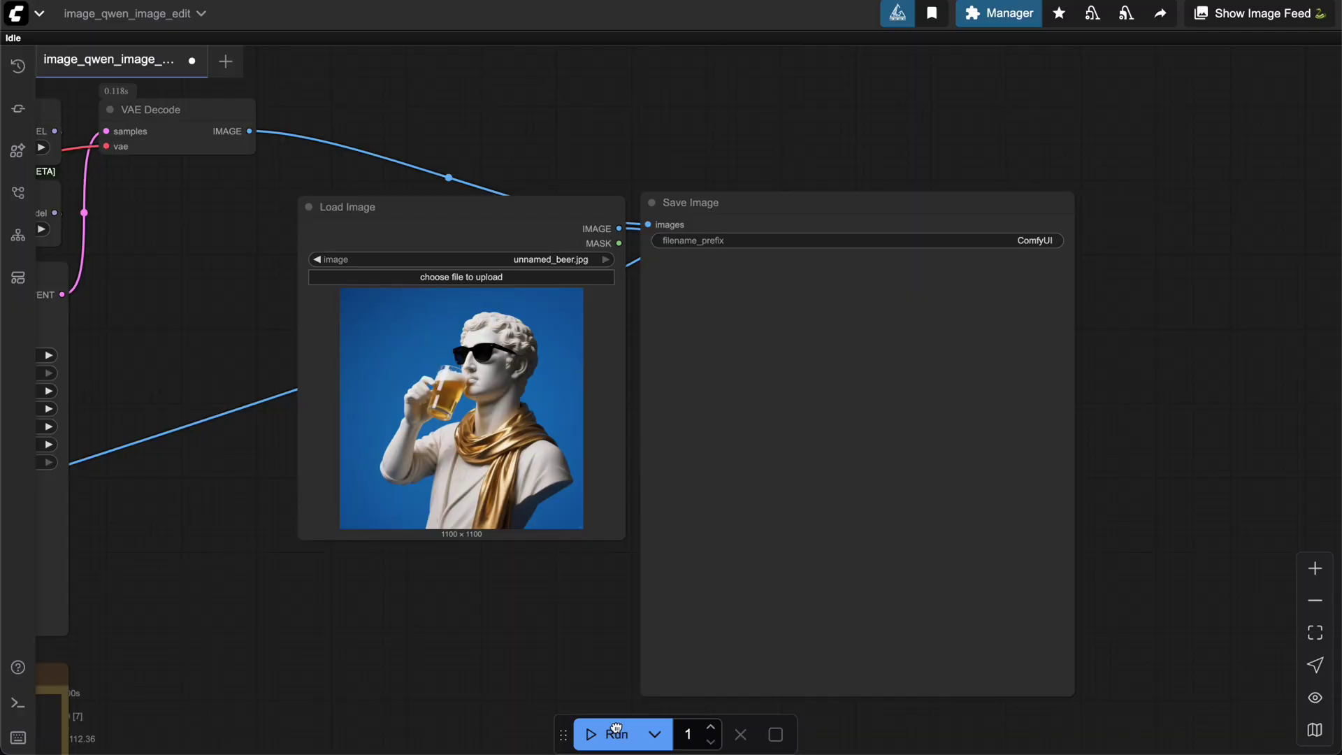
pyautogui.click(617, 736)
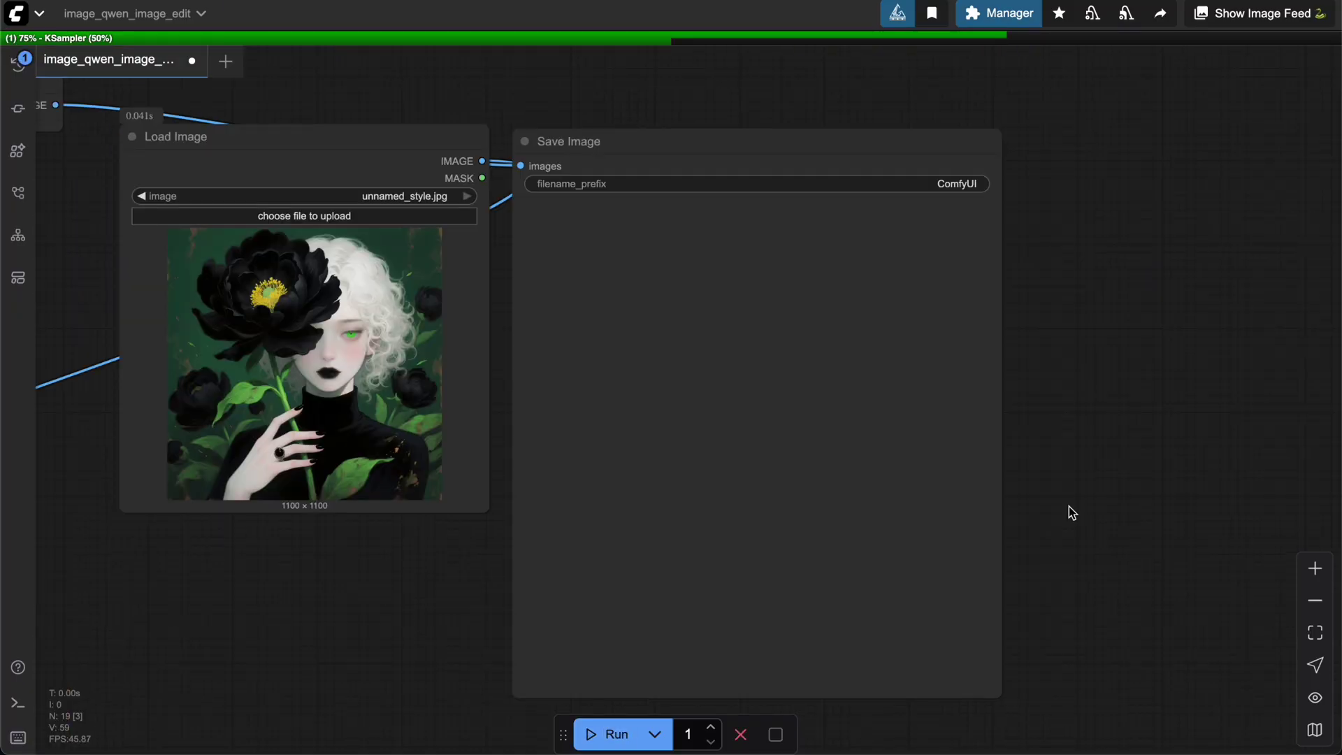
pyautogui.moveTo(1068, 506); pyautogui.dragTo(1073, 484)
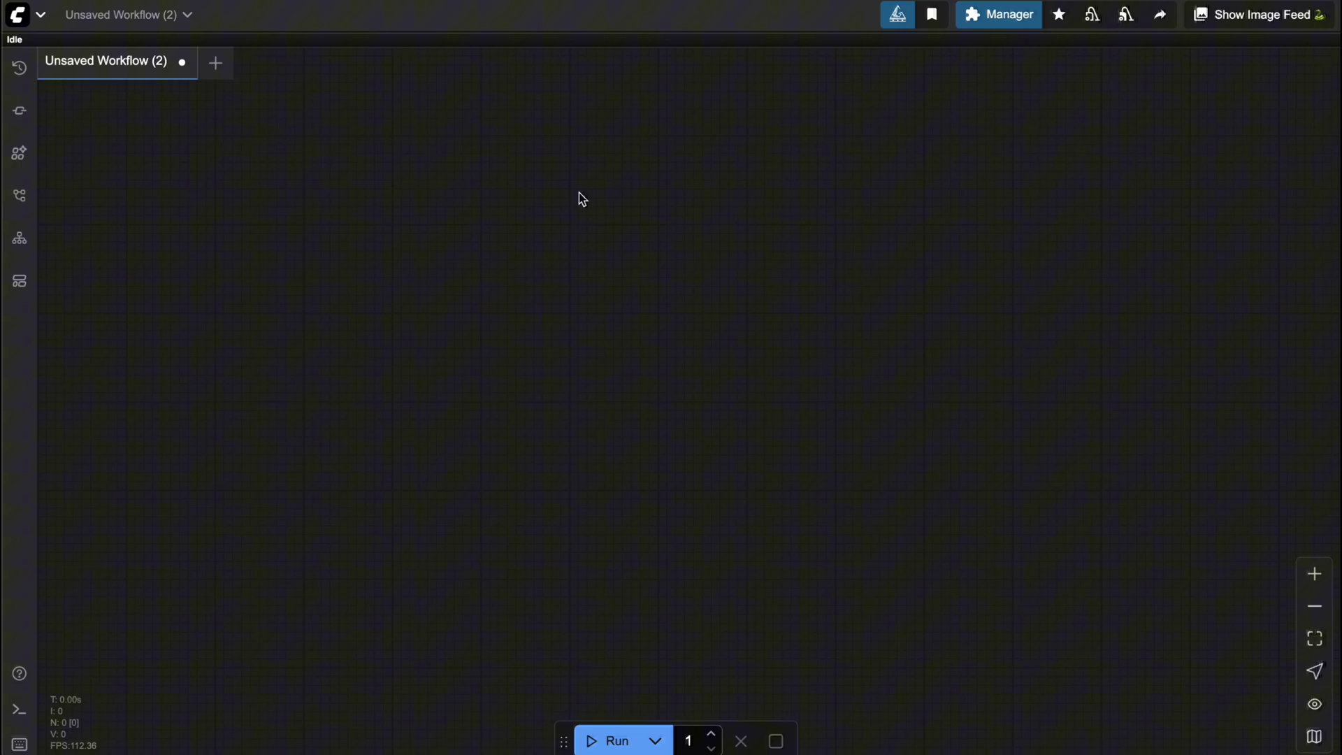
# Step: Run the ComfyUI update from the ComfyUI Manager and close the update notice
pyautogui.click(982, 14)
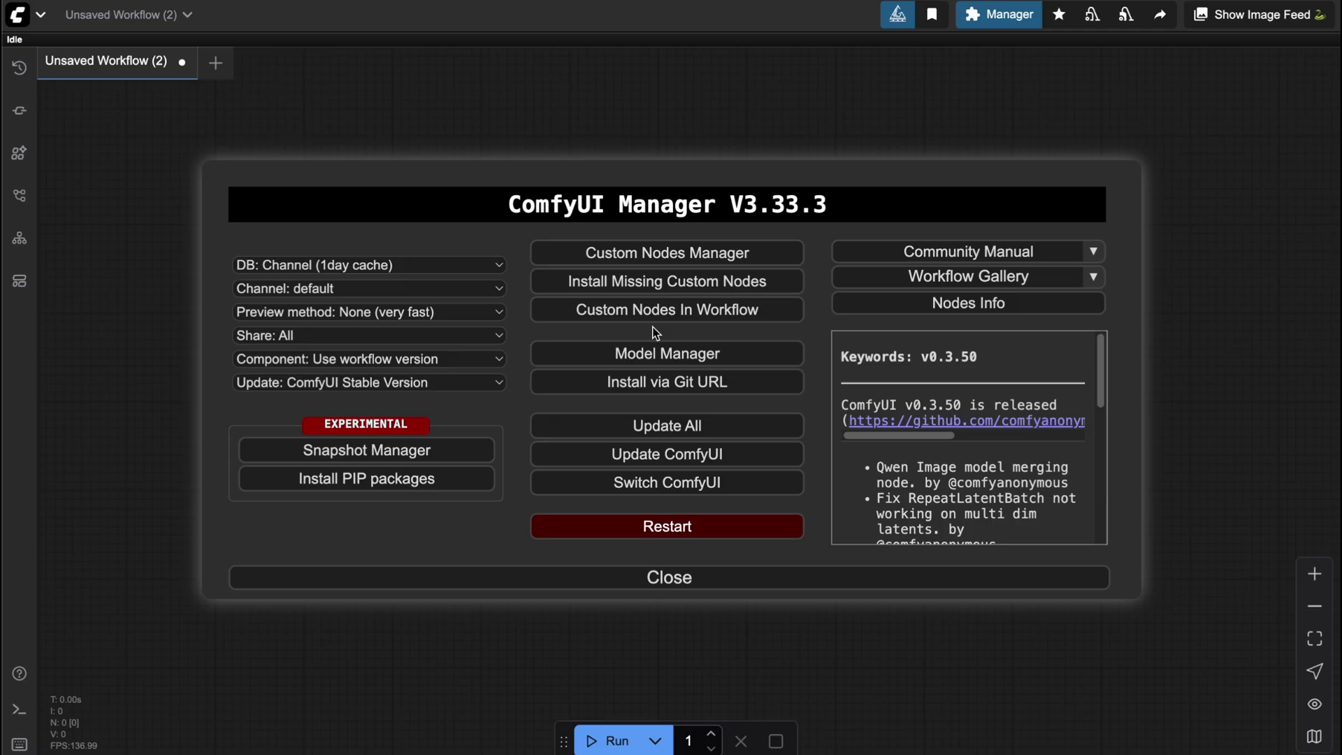
pyautogui.click(661, 468)
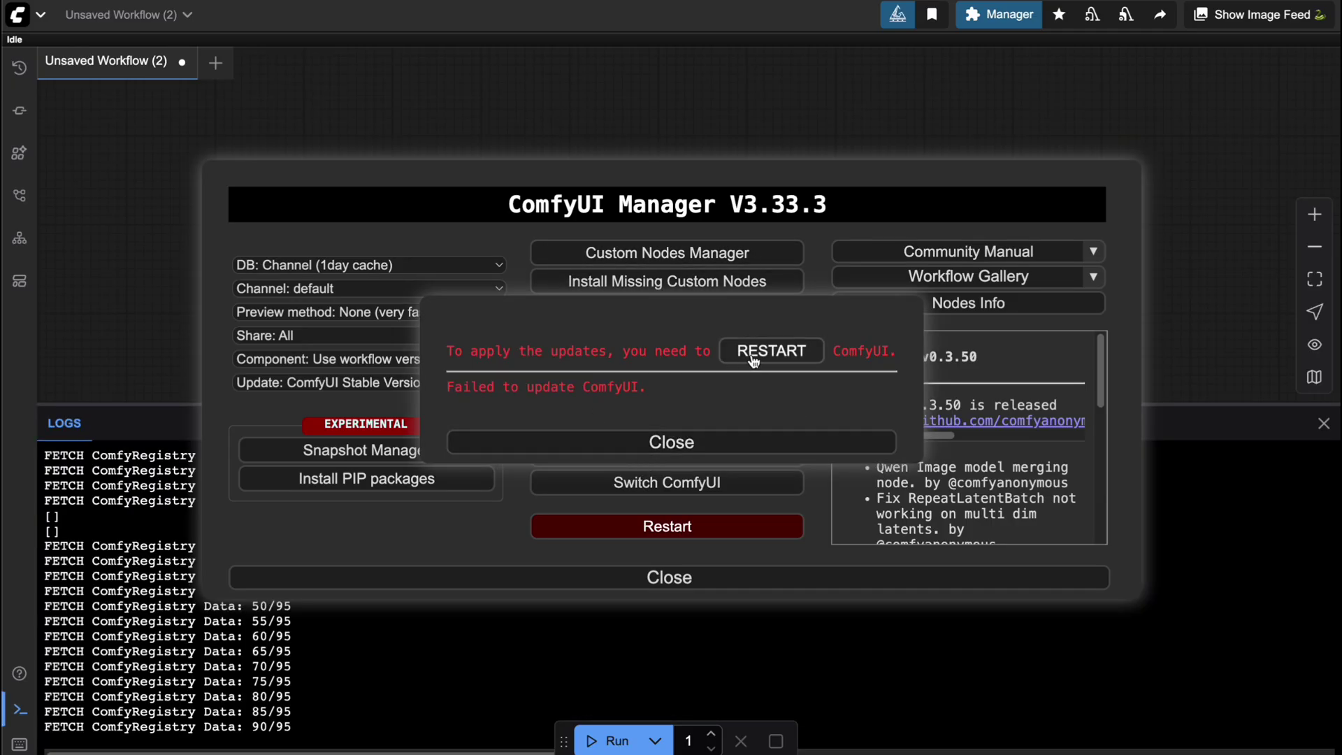
pyautogui.click(753, 360)
pyautogui.click(752, 425)
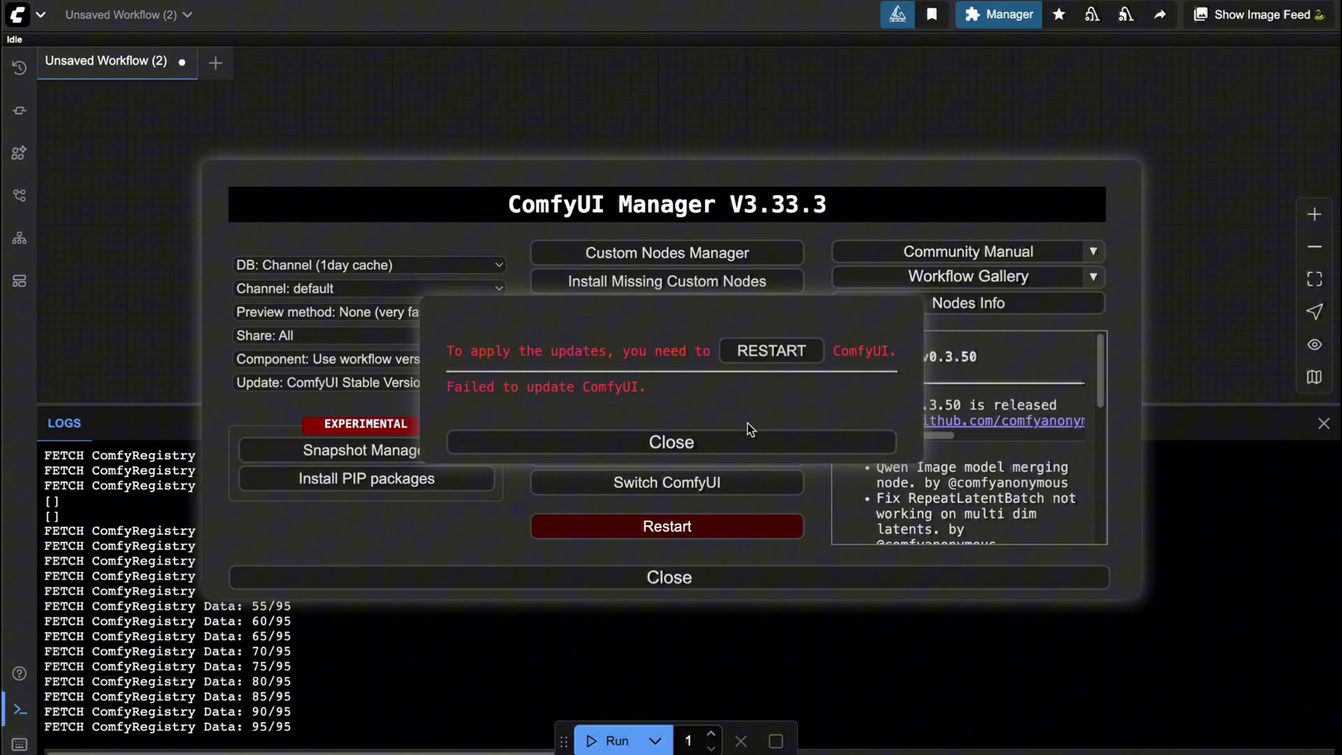
pyautogui.click(717, 444)
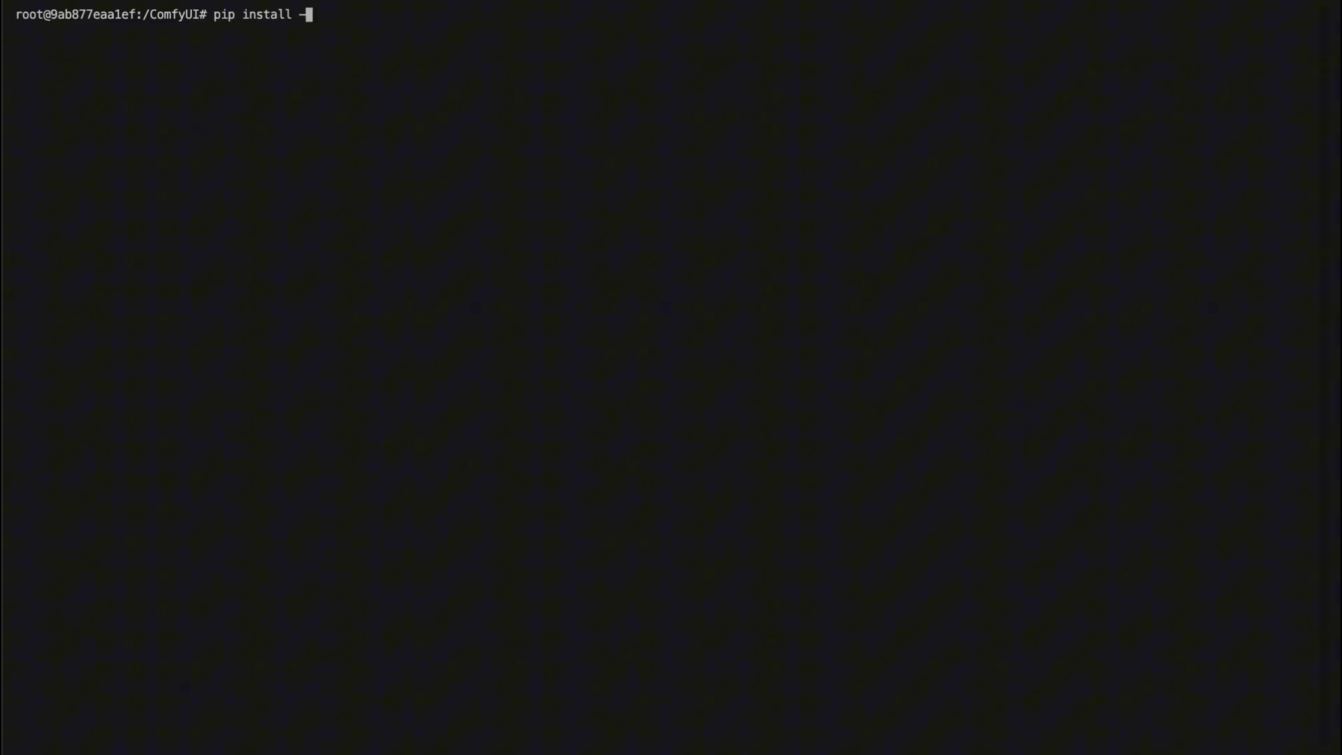
# Step: Switch to the terminal and install the Python dependencies in the ComfyUI folder with pip install -r requirements.txt
pyautogui.write('rerequirements.txt')
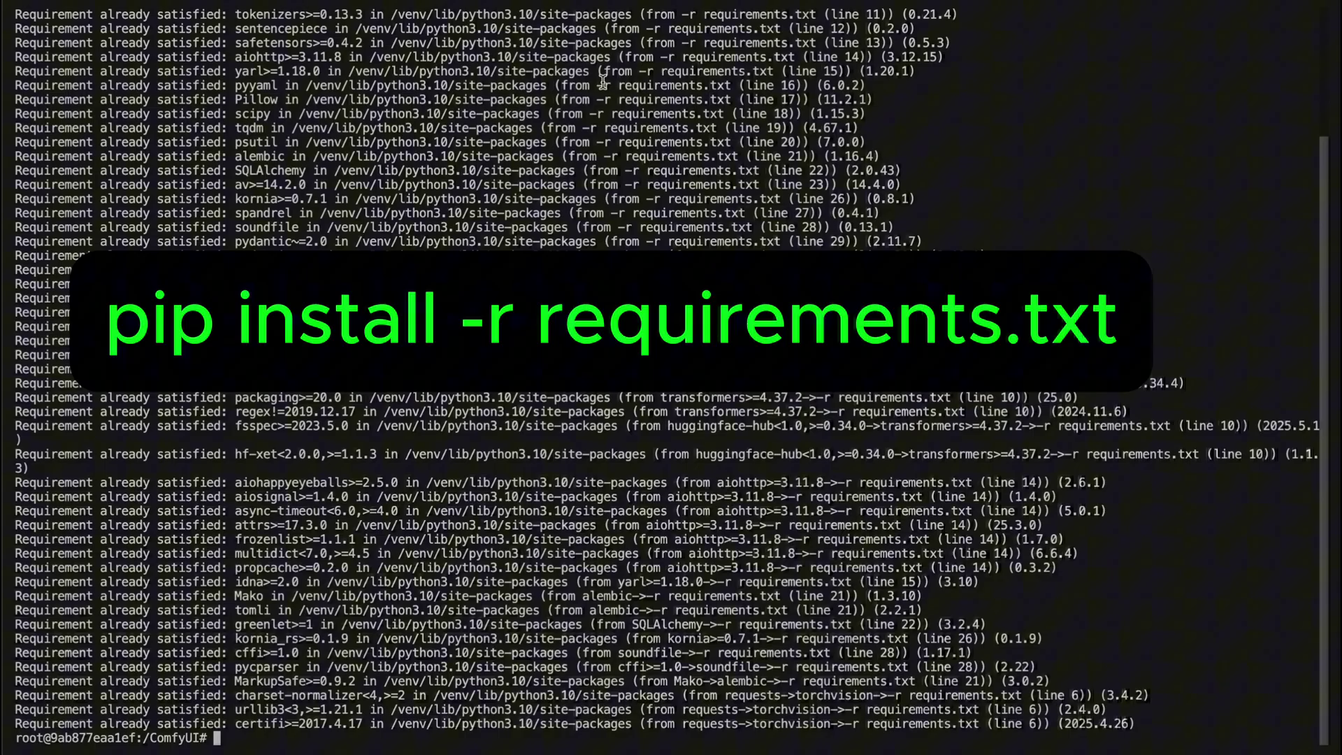
pyautogui.scroll(4, 640, 221)
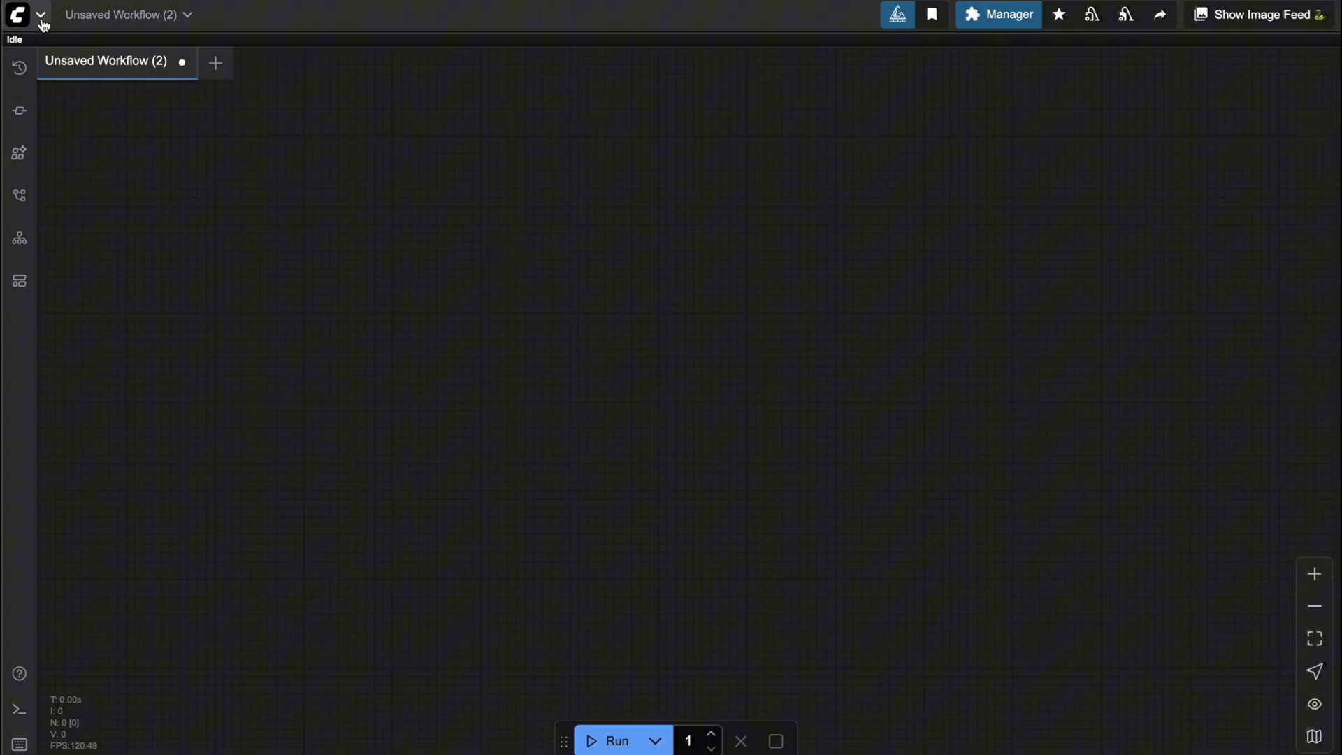
# Step: Load the Qwen image edit workflow from the Image category of the ComfyUI templates
pyautogui.click(17, 17)
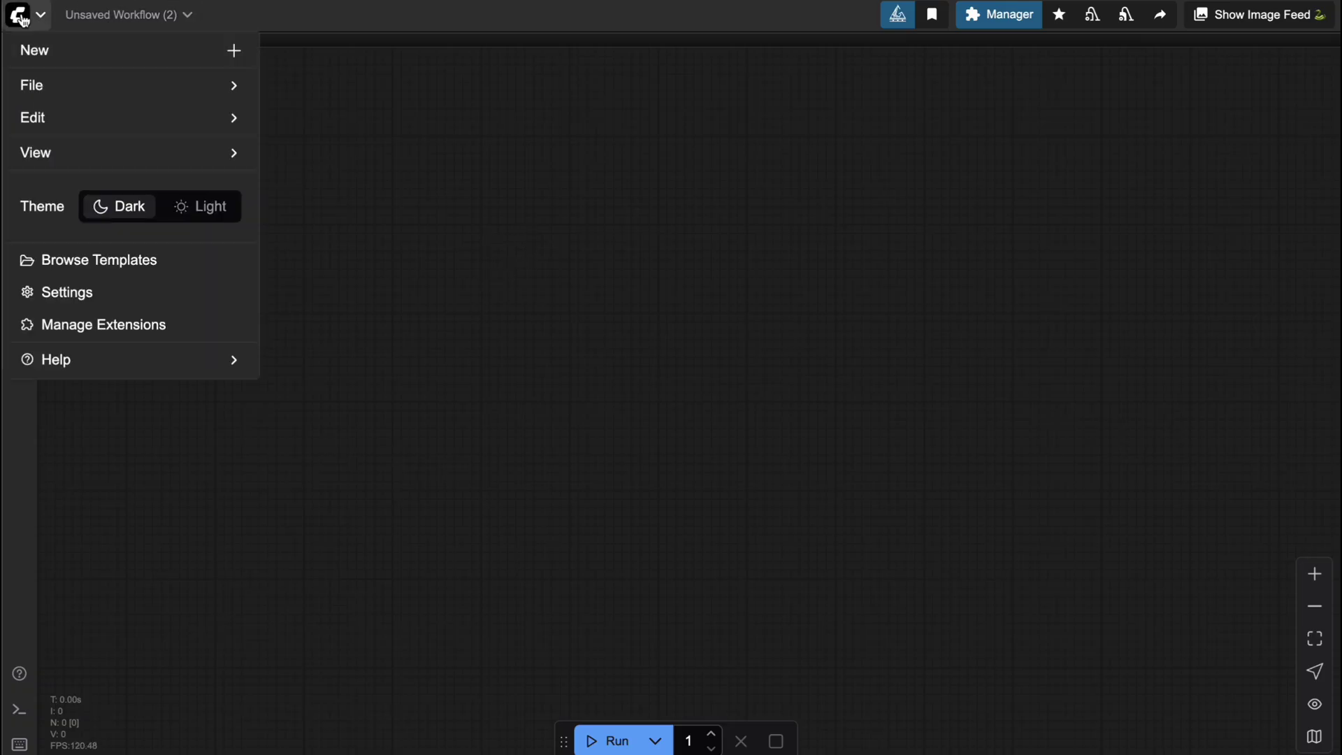
pyautogui.click(65, 261)
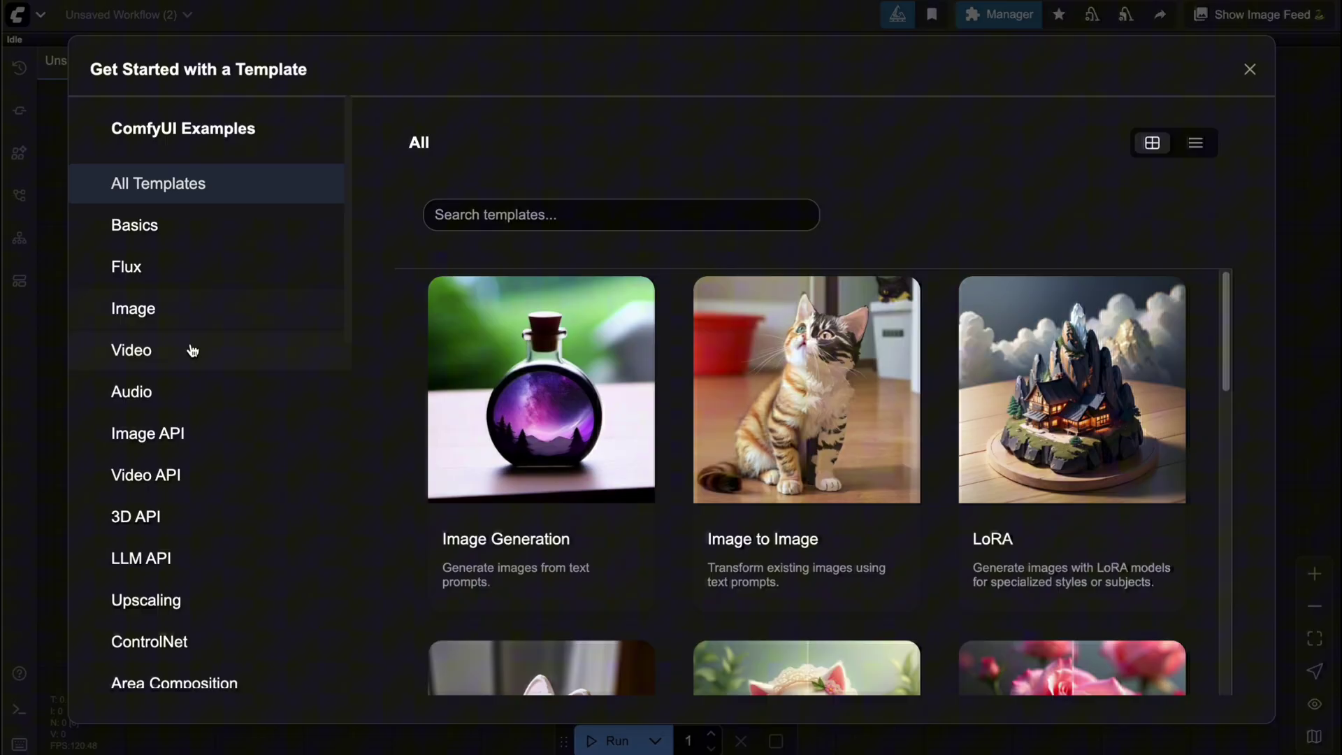
pyautogui.click(175, 309)
pyautogui.click(815, 378)
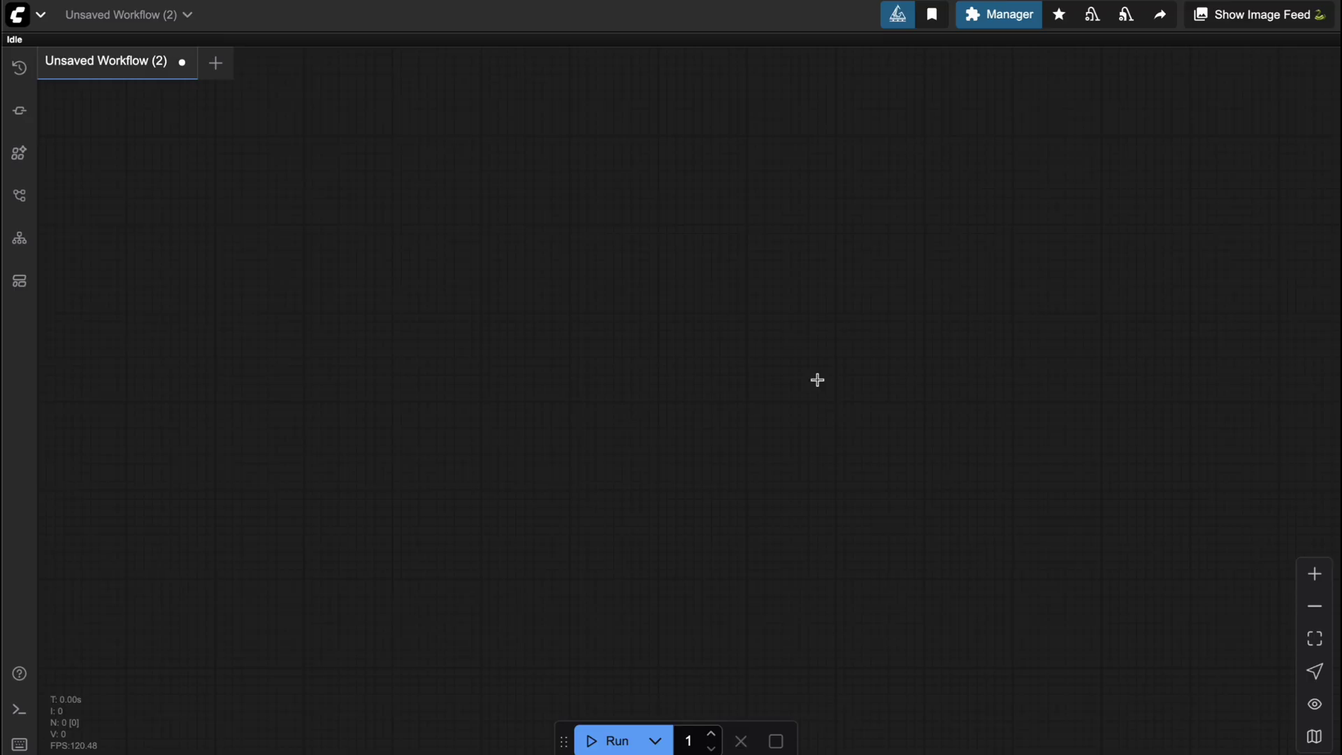
pyautogui.moveTo(774, 551); pyautogui.dragTo(742, 563)
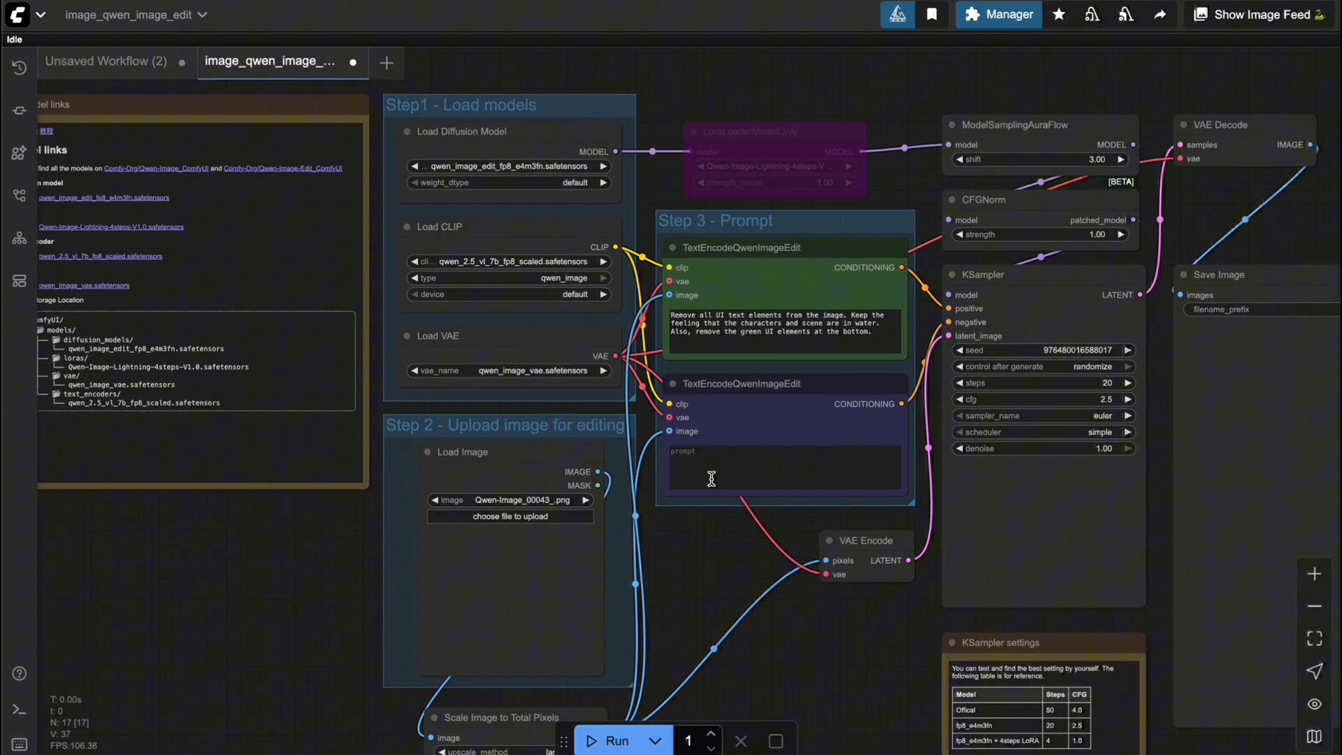
# Step: Close the empty Unsaved Workflow (2), keeping only the image_qwen_image_edit workflow open
pyautogui.scroll(-6, 711, 468)
pyautogui.scroll(7, 740, 431)
pyautogui.scroll(-1, 834, 311)
pyautogui.moveTo(901, 213); pyautogui.dragTo(825, 139)
pyautogui.moveTo(783, 548); pyautogui.dragTo(639, 617)
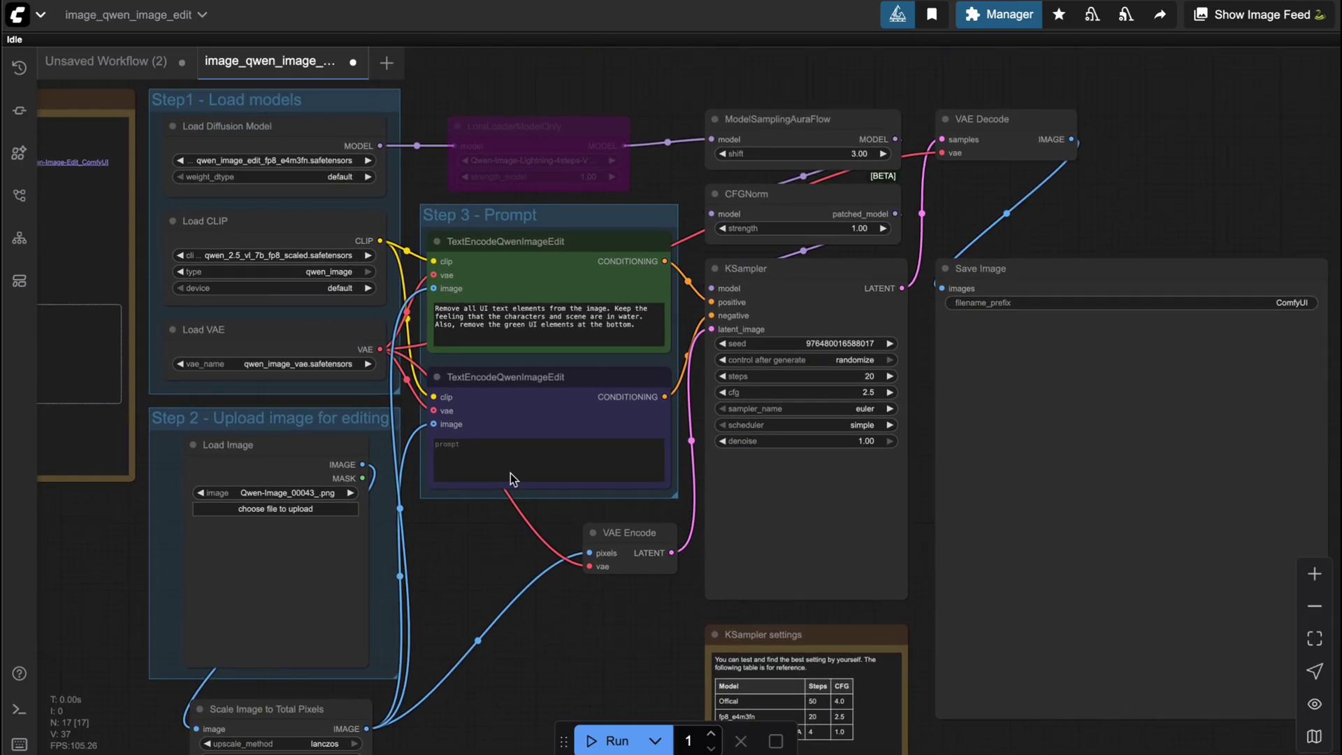
pyautogui.click(182, 63)
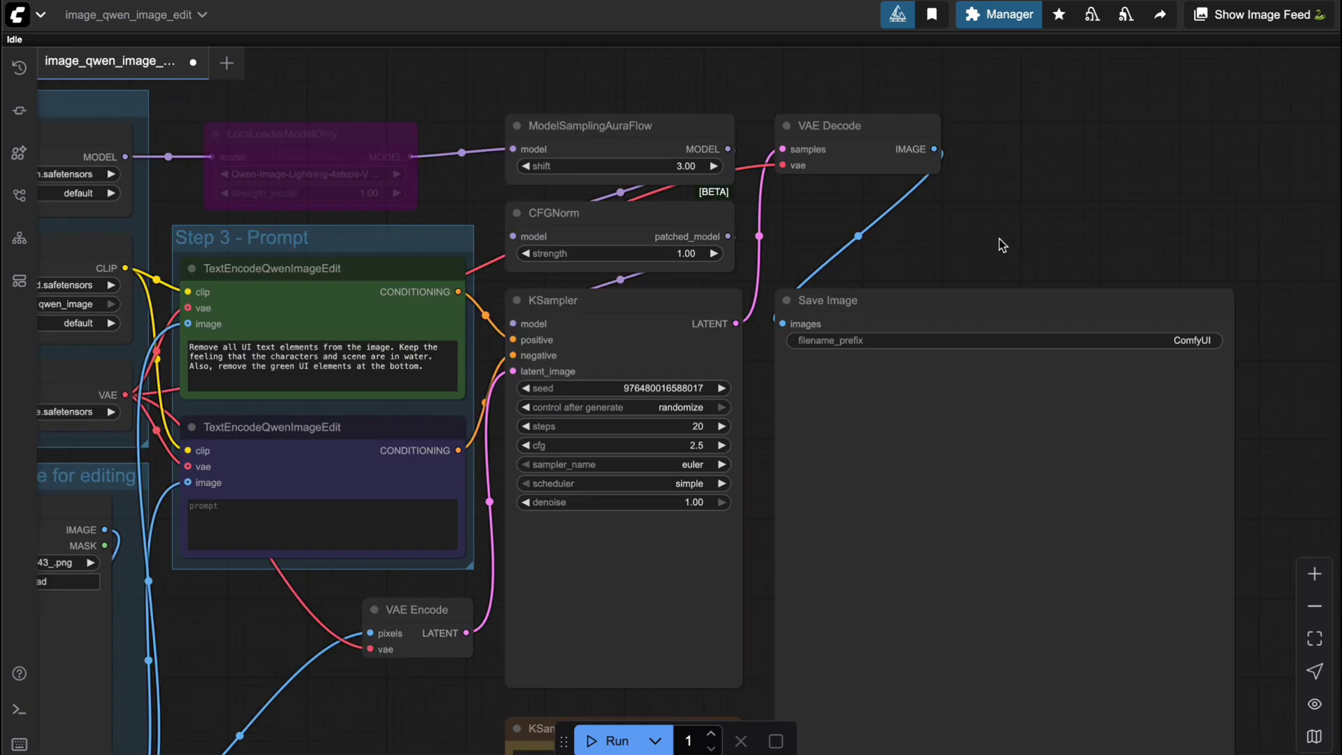
# Step: Examine the Load Diffusion Model, Load CLIP, Load VAE and KSampler nodes of the workflow
pyautogui.moveTo(1047, 212); pyautogui.dragTo(1216, 261)
pyautogui.scroll(-1, 1272, 218)
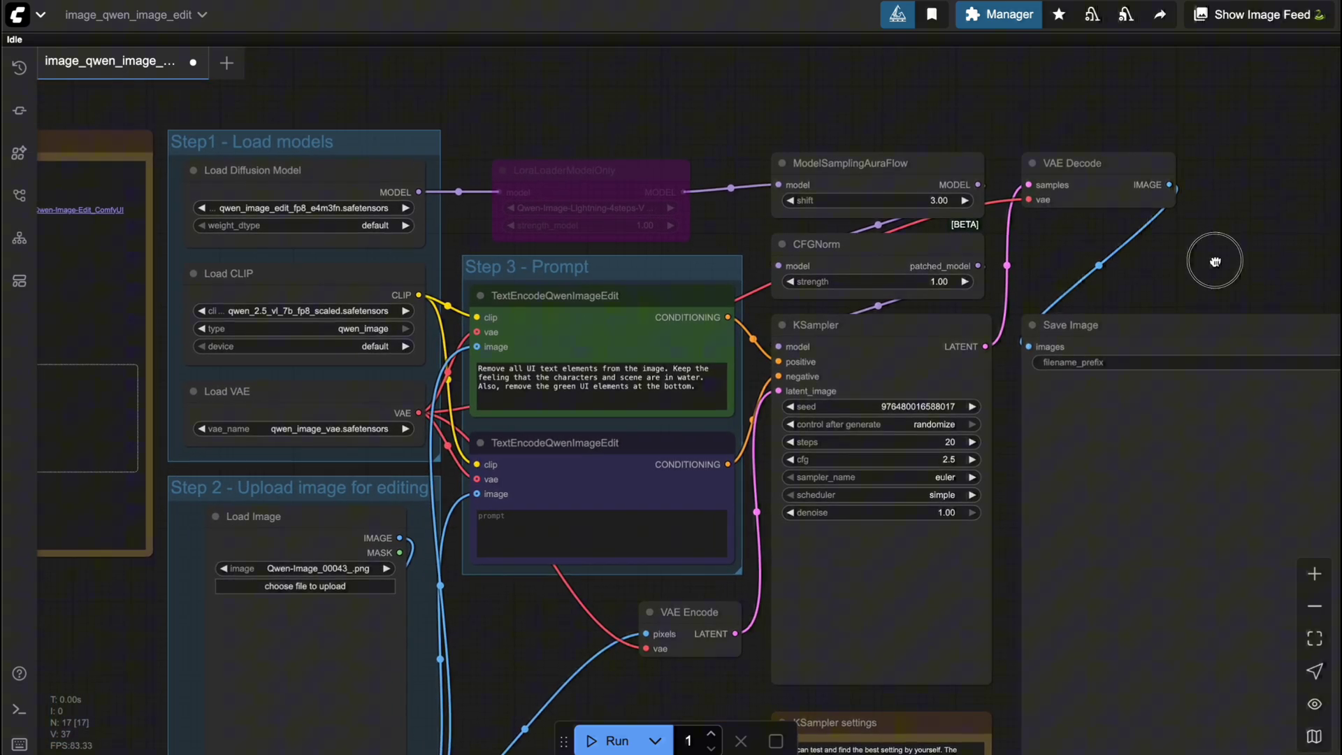
pyautogui.moveTo(788, 111); pyautogui.dragTo(844, 103)
pyautogui.scroll(-1, 818, 93)
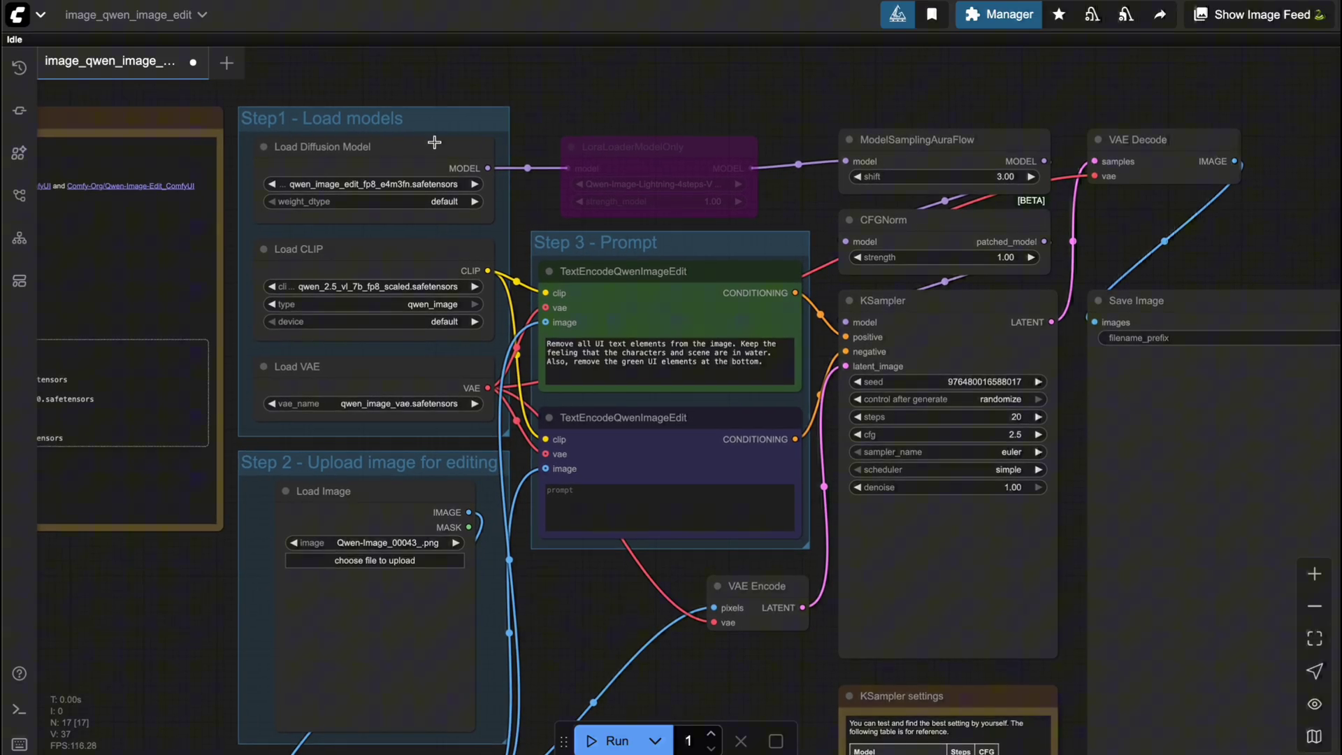
pyautogui.click(416, 154)
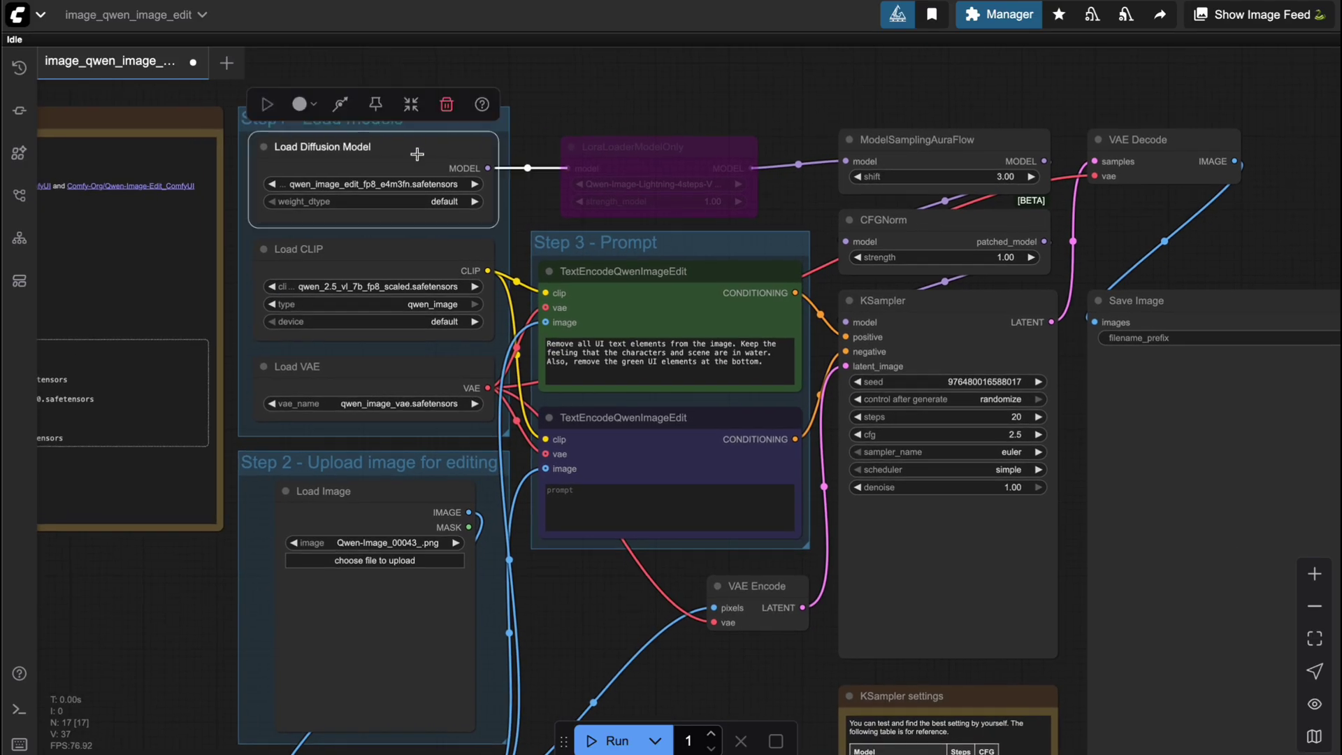
pyautogui.click(400, 255)
pyautogui.click(396, 378)
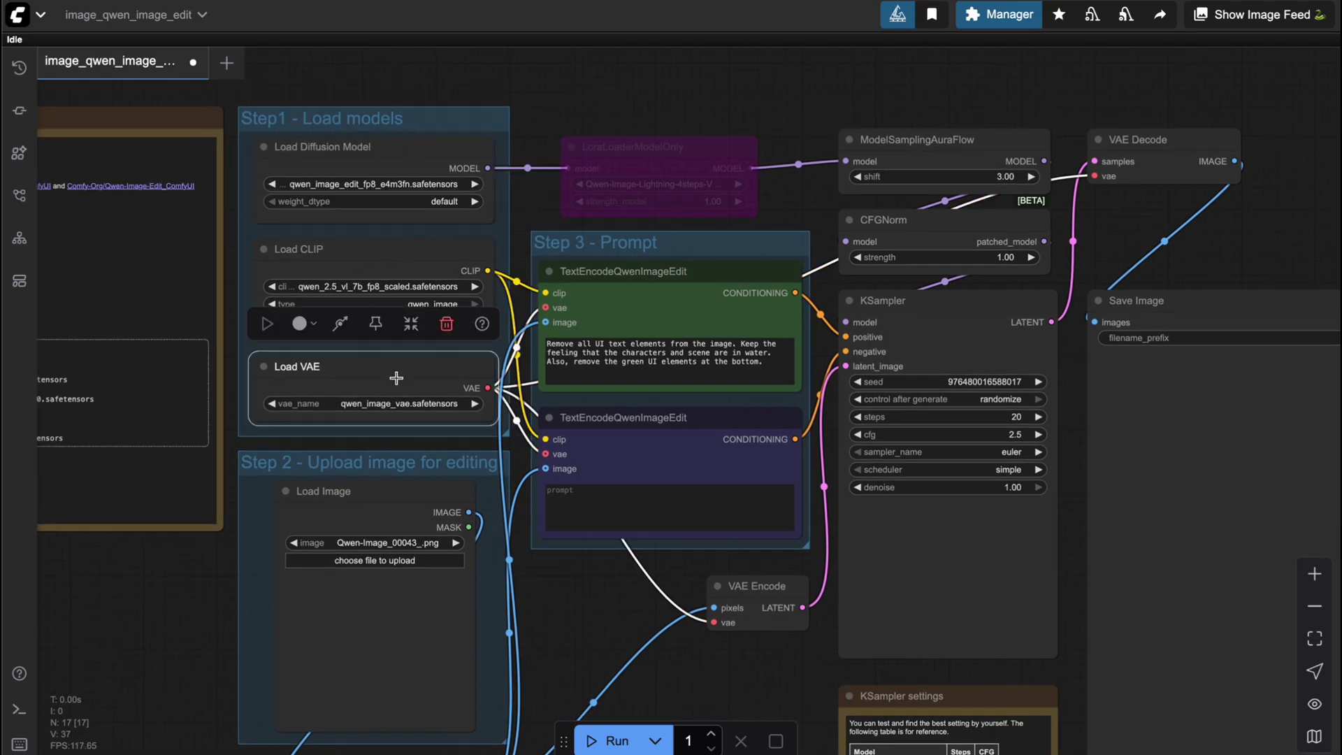
pyautogui.click(898, 311)
pyautogui.click(858, 120)
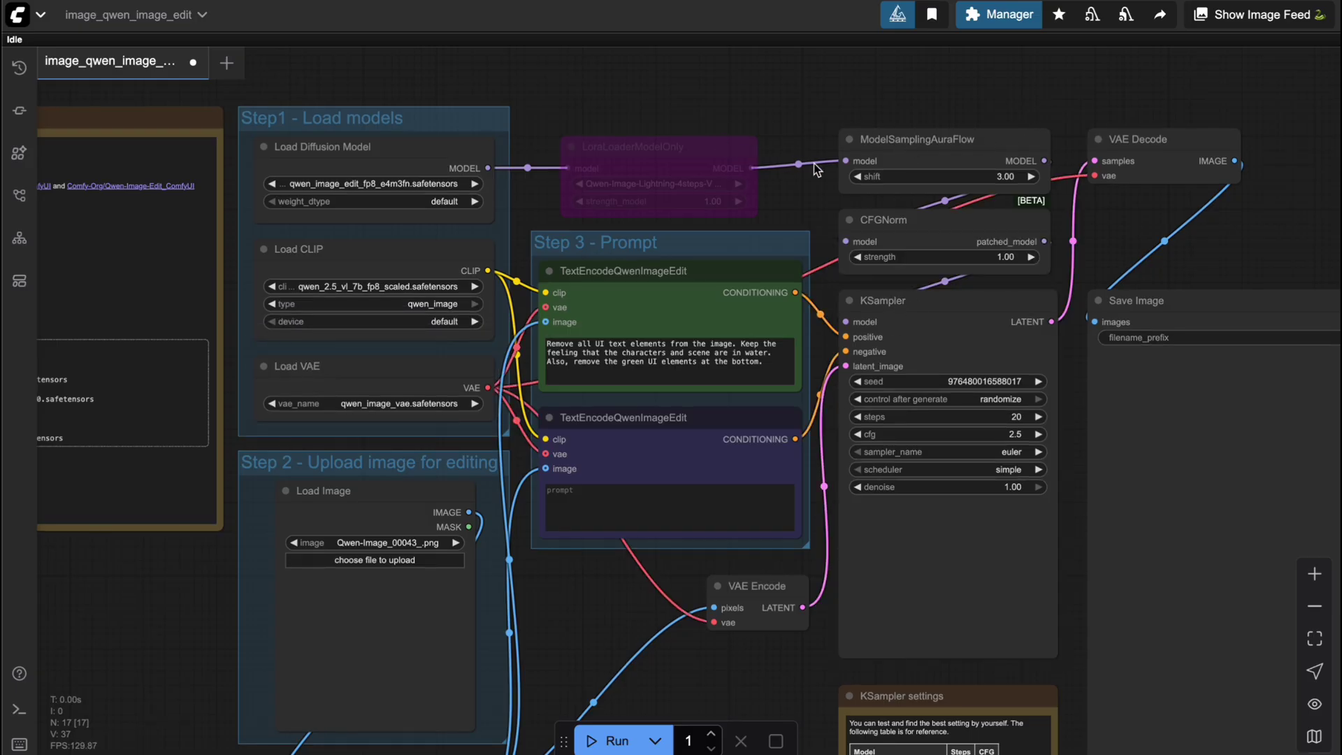
# Step: Examine the green TextEncodeQwenImageEdit node, its prompt text and its conditioning link to the KSampler's positive input
pyautogui.click(699, 292)
pyautogui.scroll(5, 703, 287)
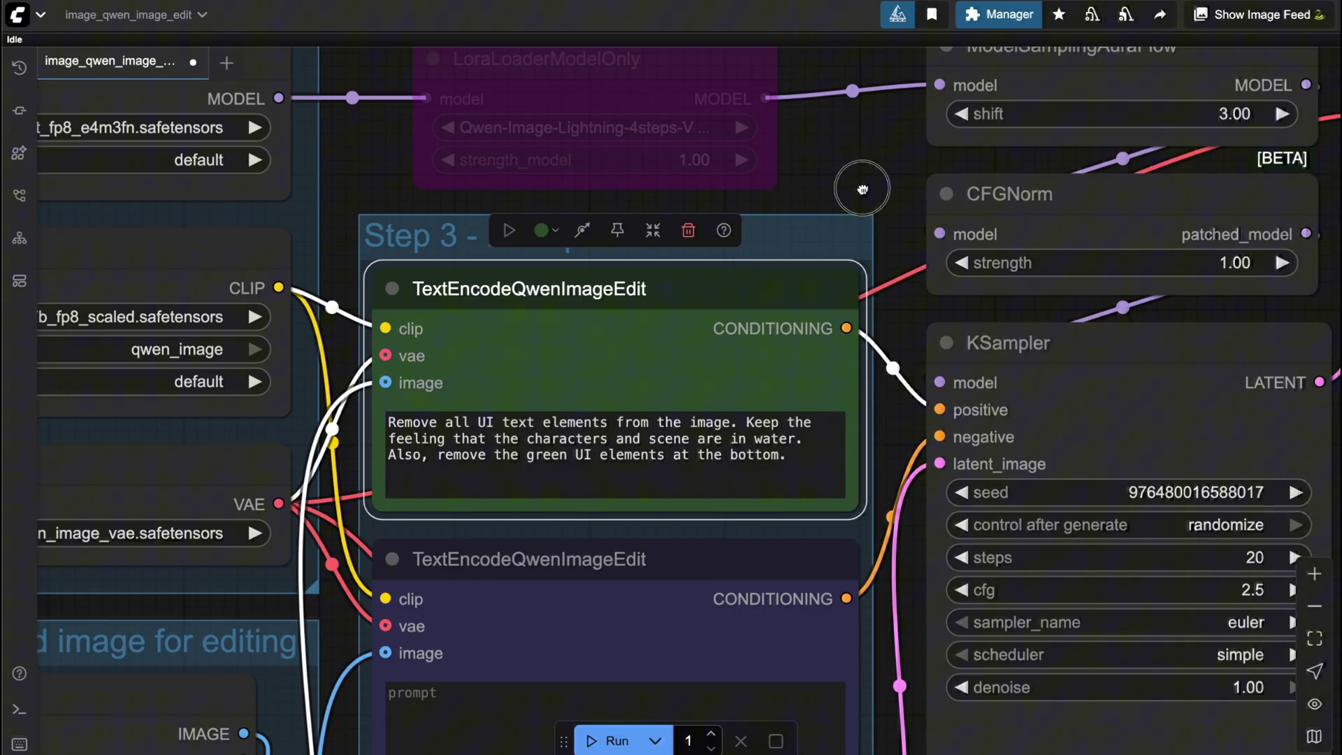
pyautogui.scroll(-3, 743, 239)
pyautogui.click(594, 459)
pyautogui.click(673, 209)
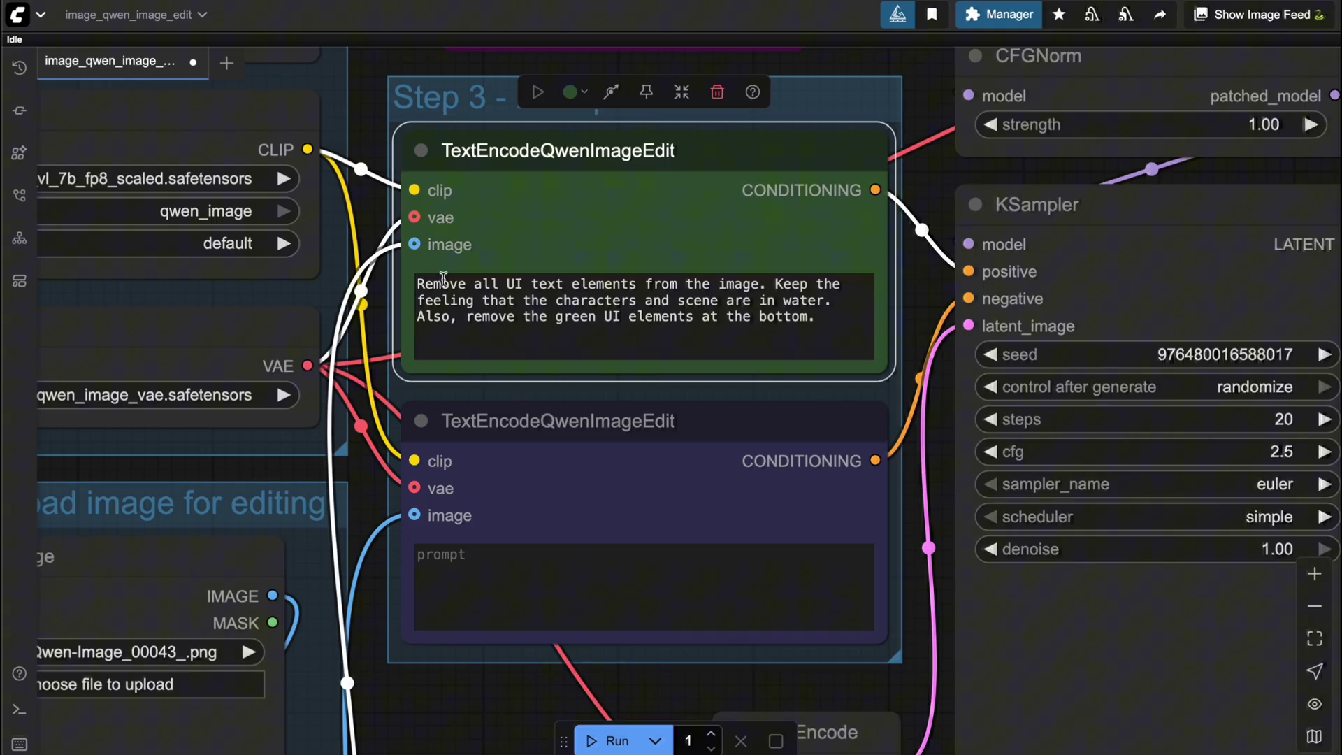
pyautogui.click(466, 284)
pyautogui.click(528, 227)
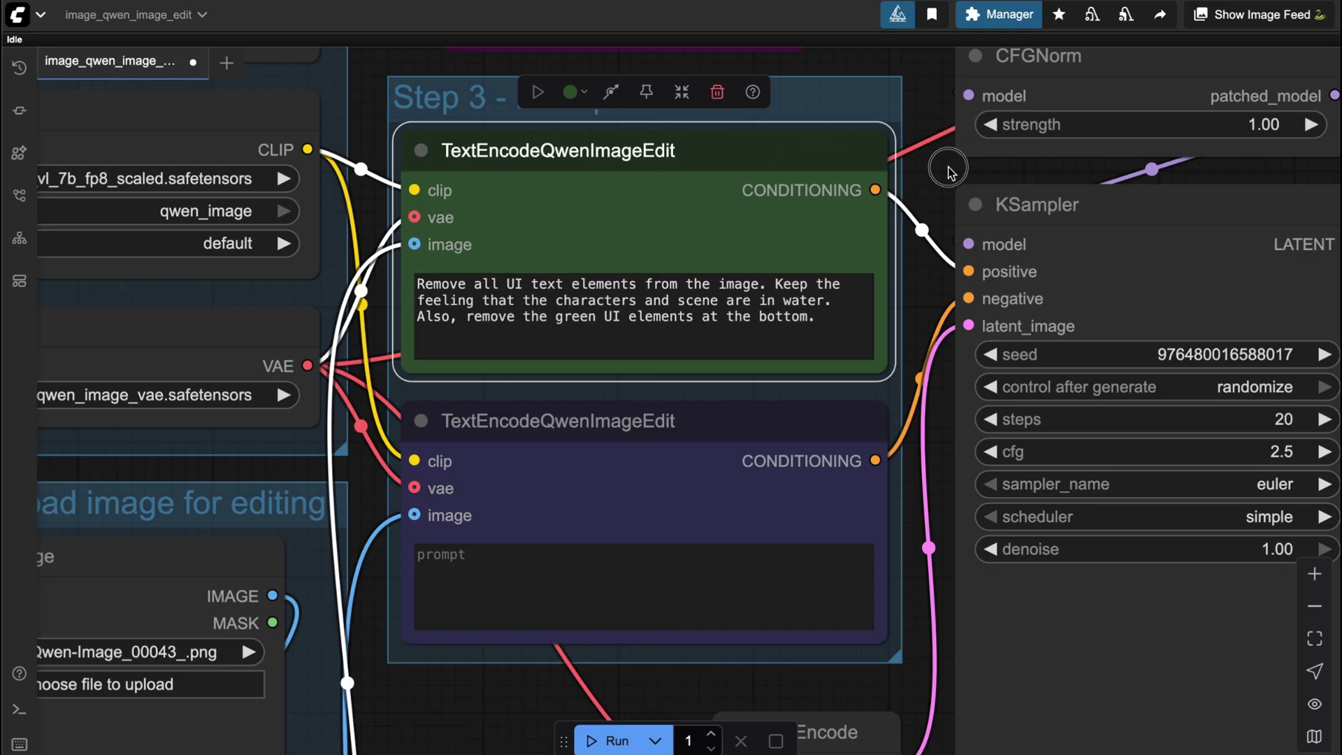
pyautogui.moveTo(876, 191); pyautogui.dragTo(904, 258)
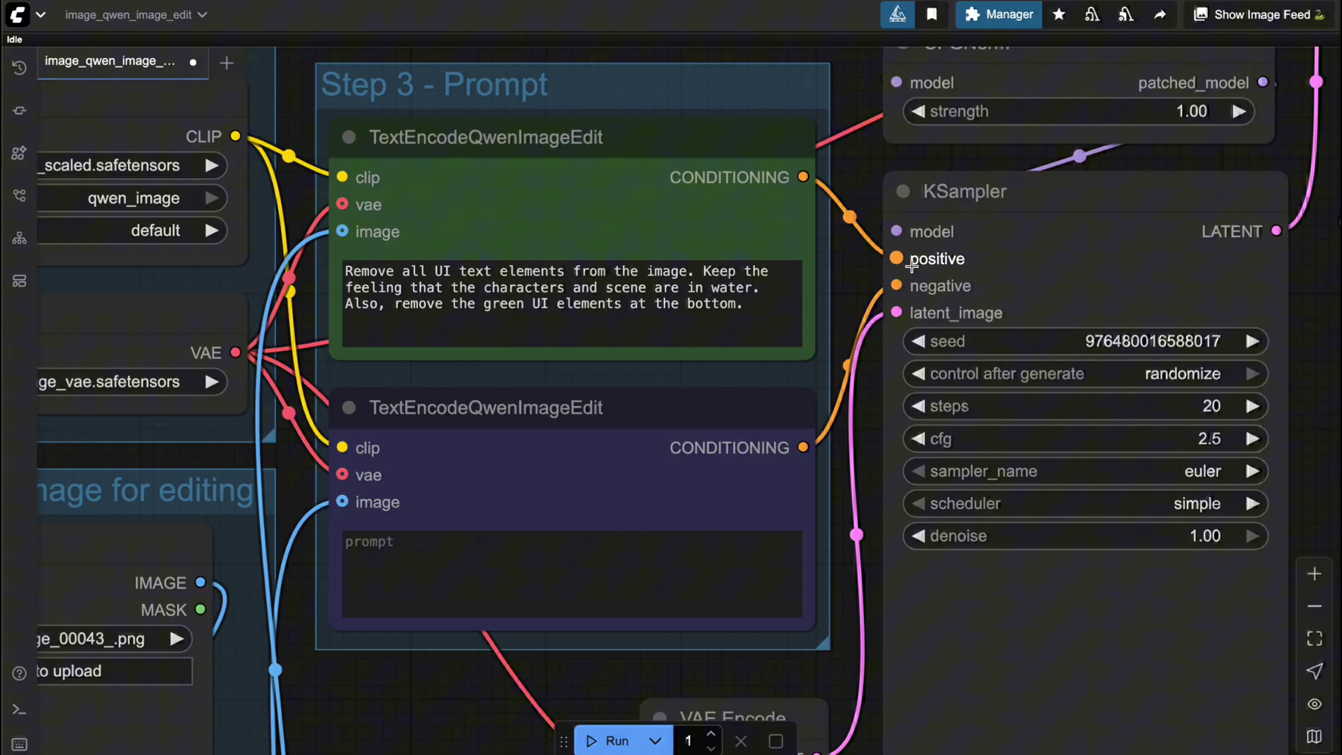
# Step: Review the overall node layout and the VAE Encode node's pixels, vae and latent connections
pyautogui.scroll(-2, 869, 200)
pyautogui.scroll(-5, 867, 196)
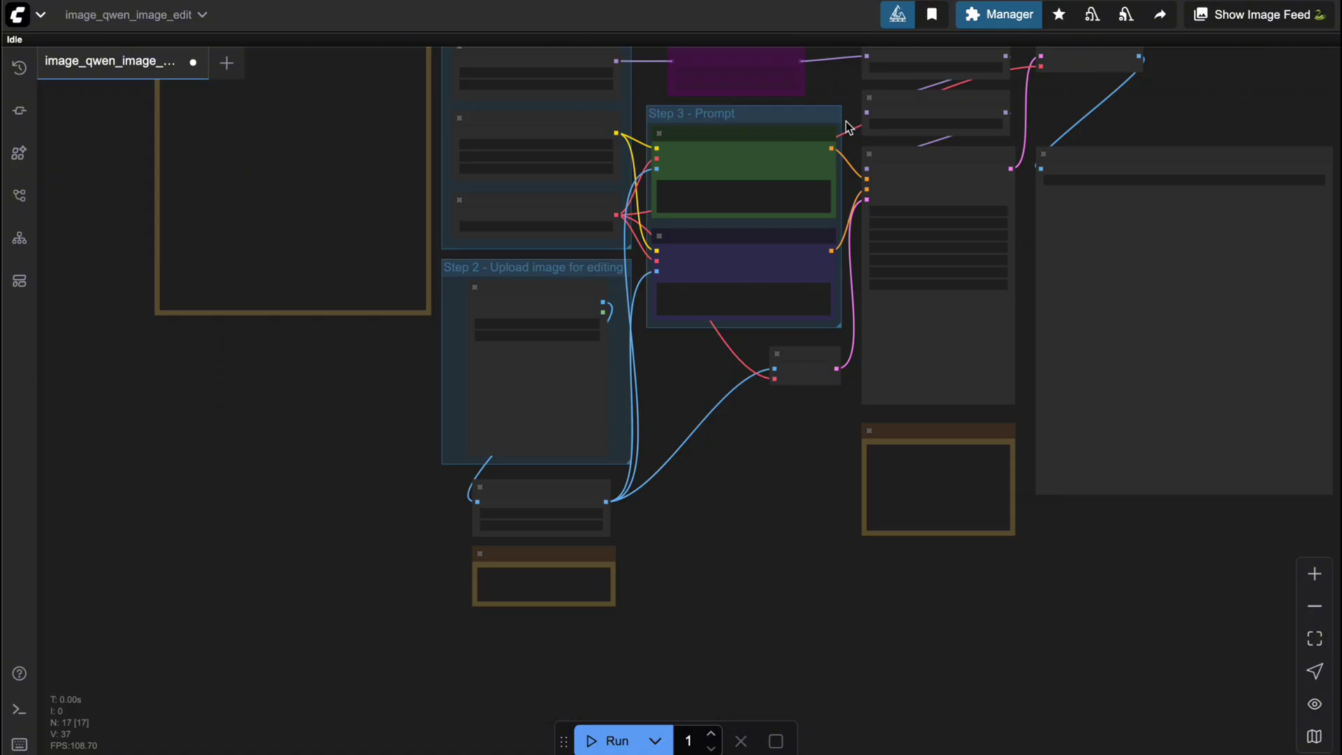
pyautogui.scroll(3, 837, 95)
pyautogui.scroll(5, 785, 125)
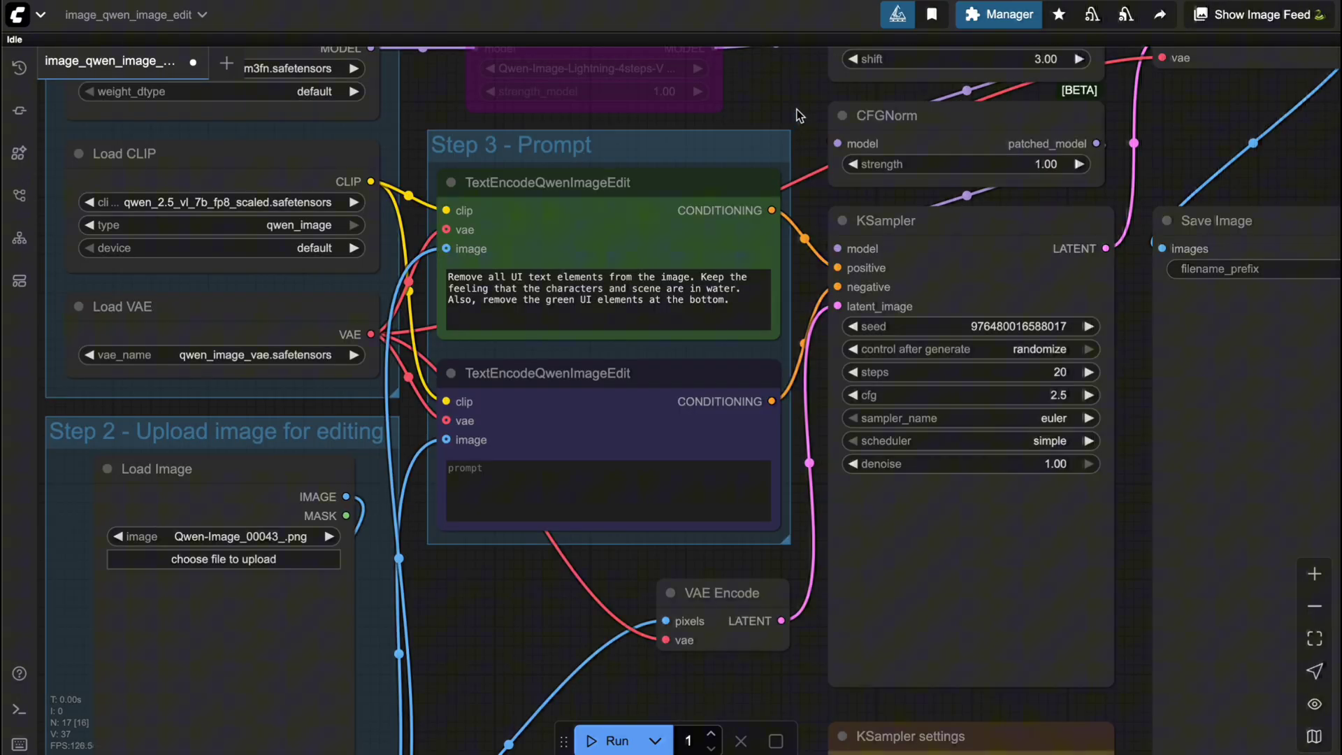
pyautogui.moveTo(796, 110); pyautogui.dragTo(762, 203)
pyautogui.scroll(-1, 760, 199)
pyautogui.moveTo(744, 272); pyautogui.dragTo(732, 212)
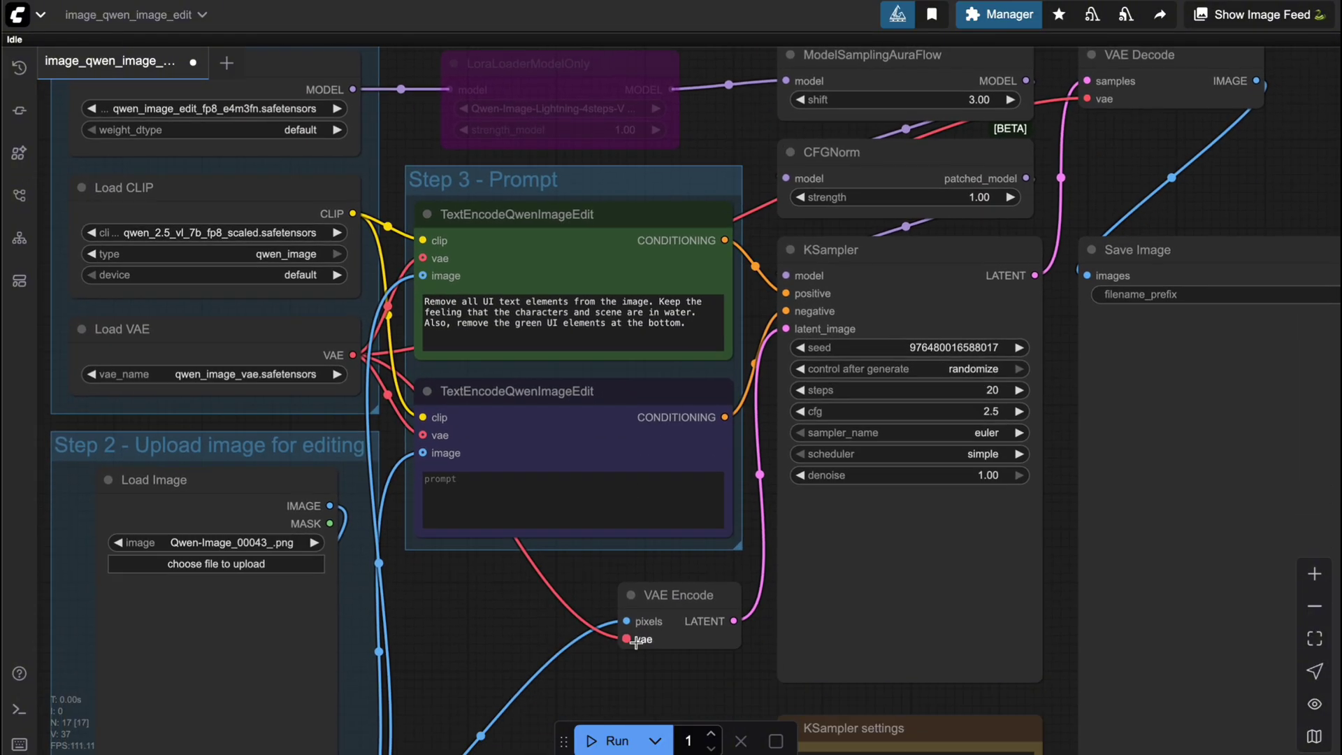
pyautogui.moveTo(755, 676); pyautogui.dragTo(728, 675)
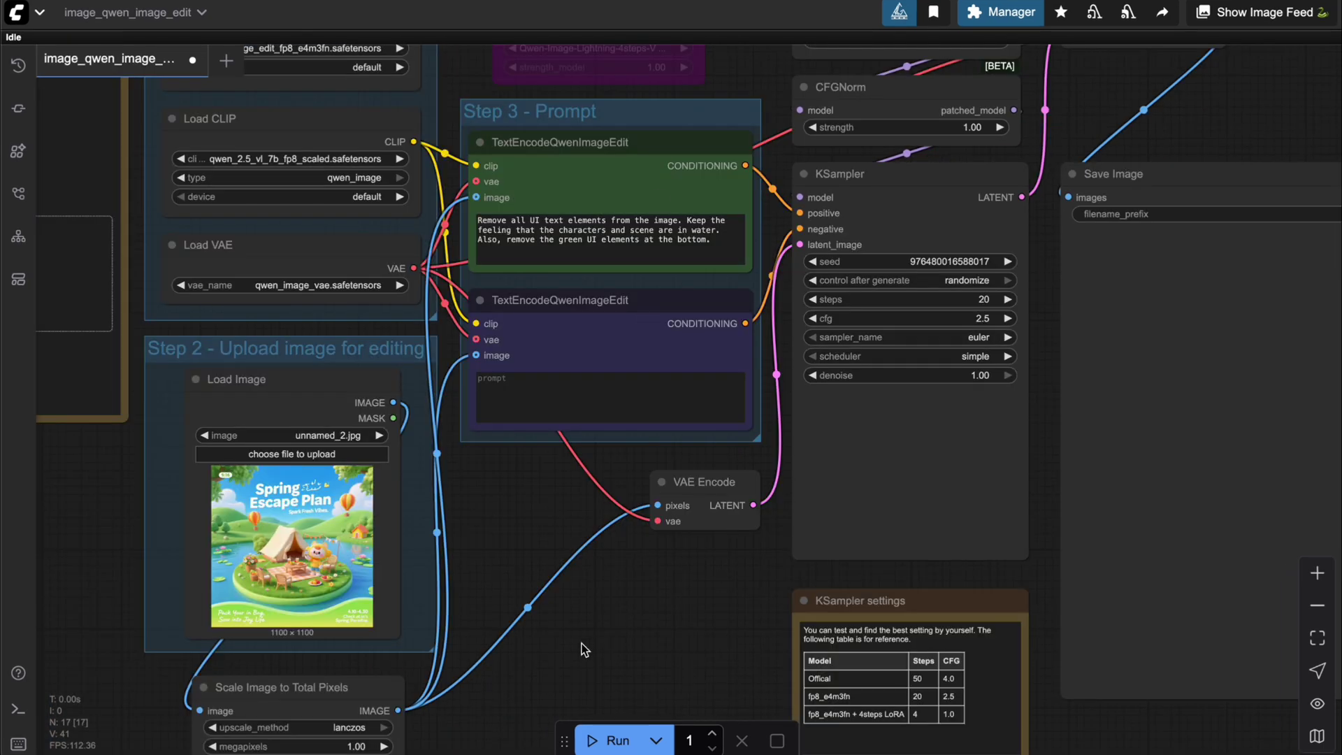
# Step: Inspect the source image unnamed_2.jpg in the Load Image node and its links to the prompt nodes
pyautogui.moveTo(582, 643); pyautogui.dragTo(697, 577)
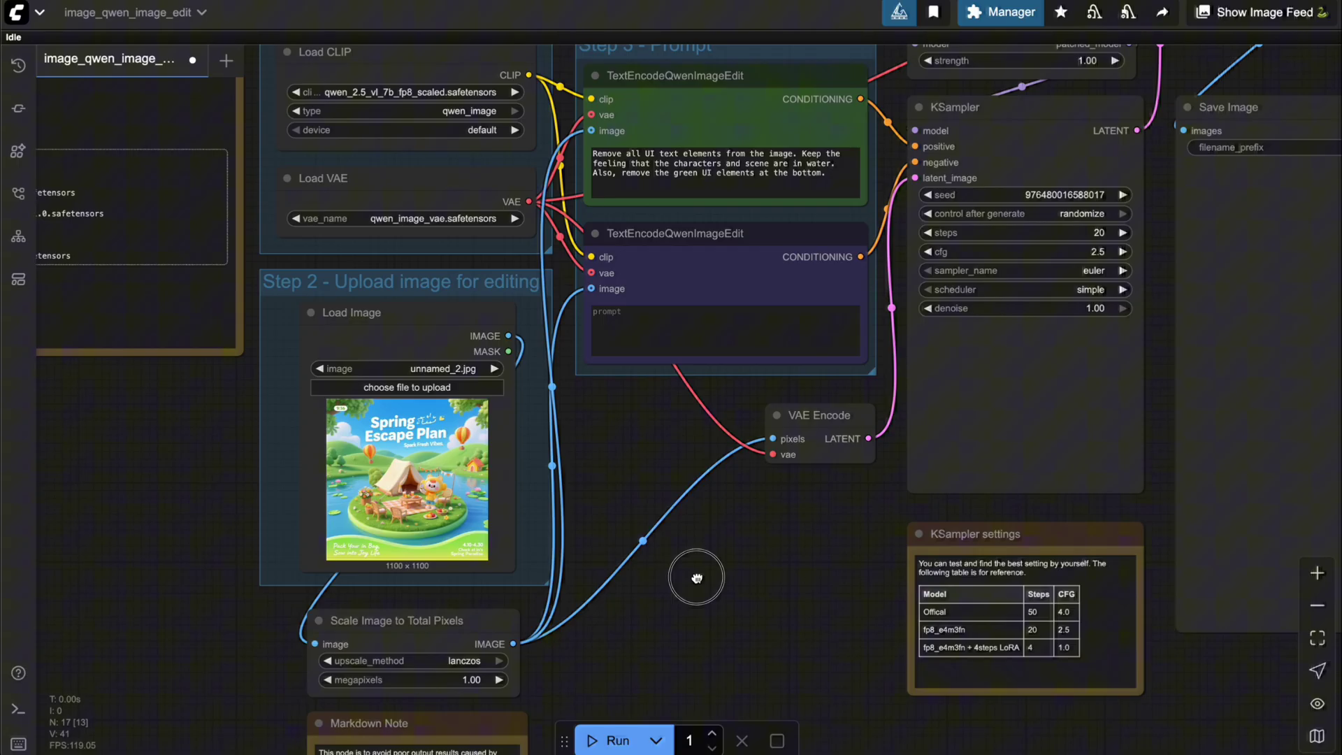
pyautogui.scroll(5, 596, 483)
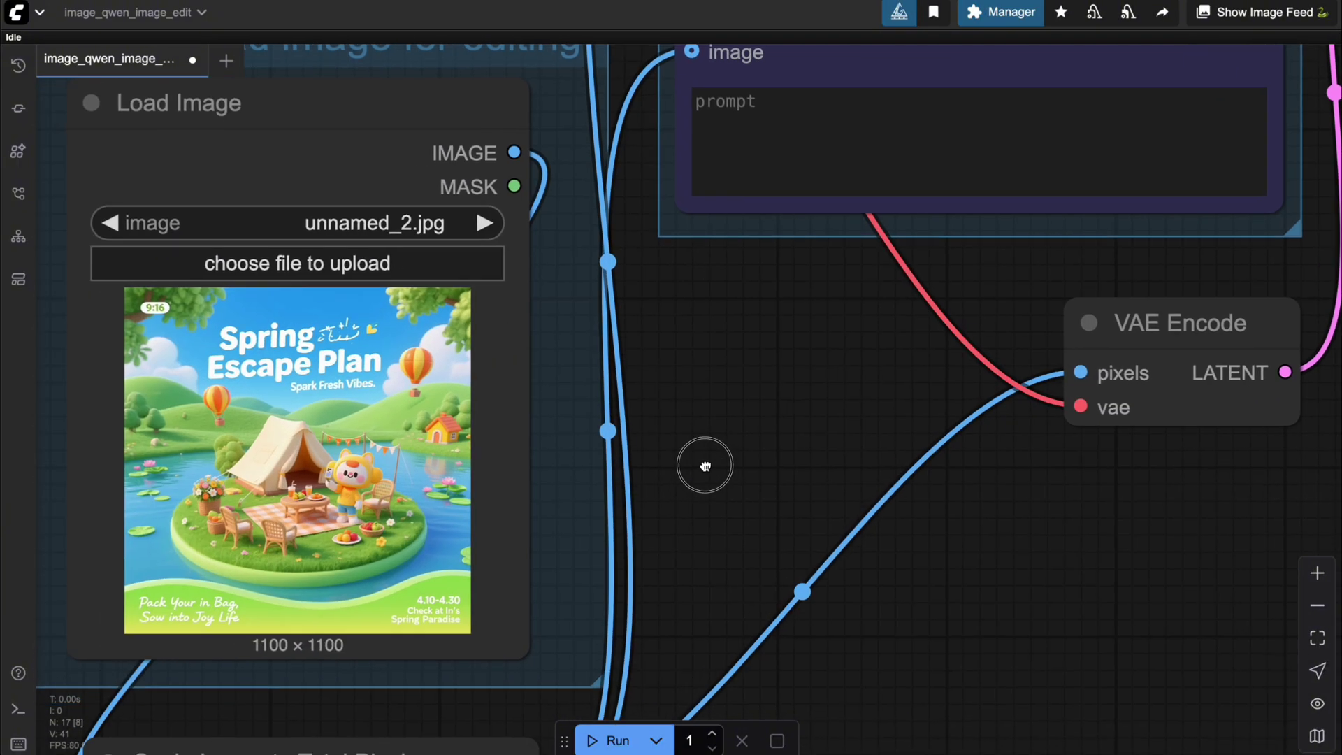
pyautogui.moveTo(706, 466); pyautogui.dragTo(714, 462)
pyautogui.scroll(-5, 746, 421)
pyautogui.scroll(4, 690, 479)
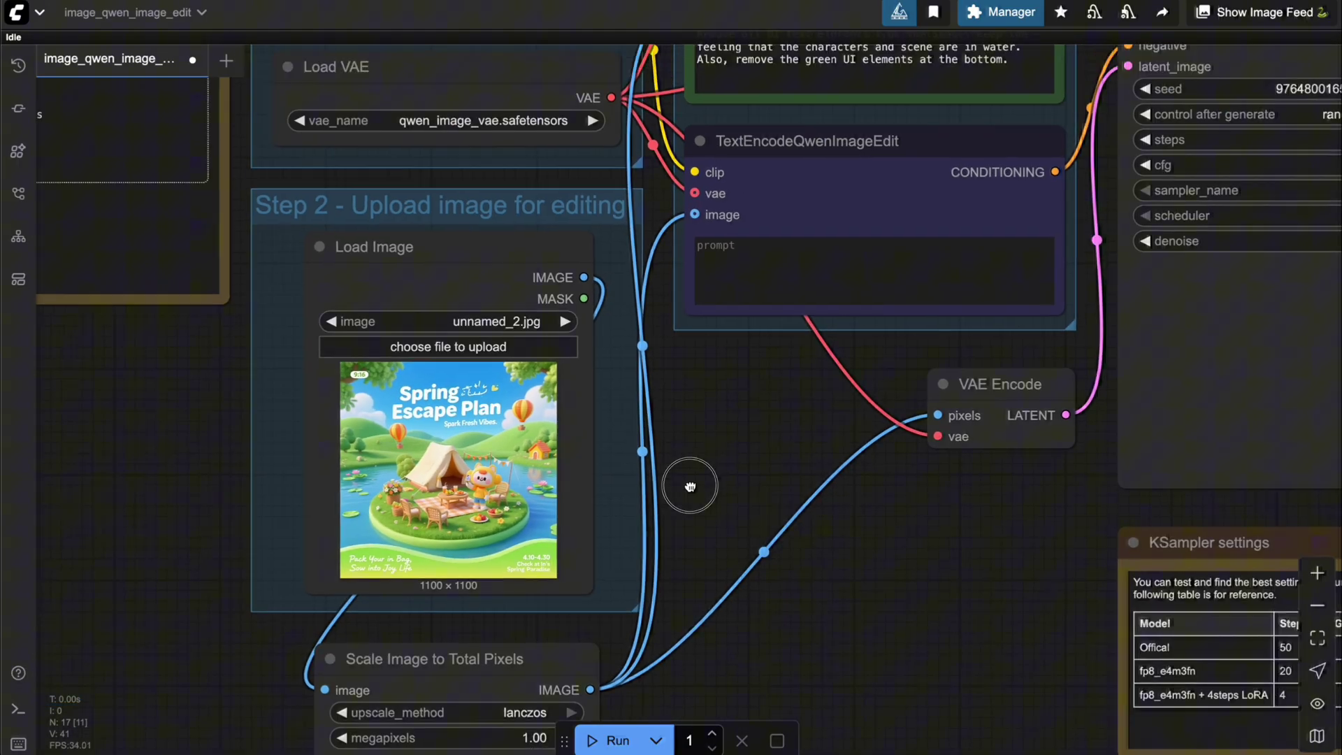
pyautogui.moveTo(679, 551); pyautogui.dragTo(615, 574)
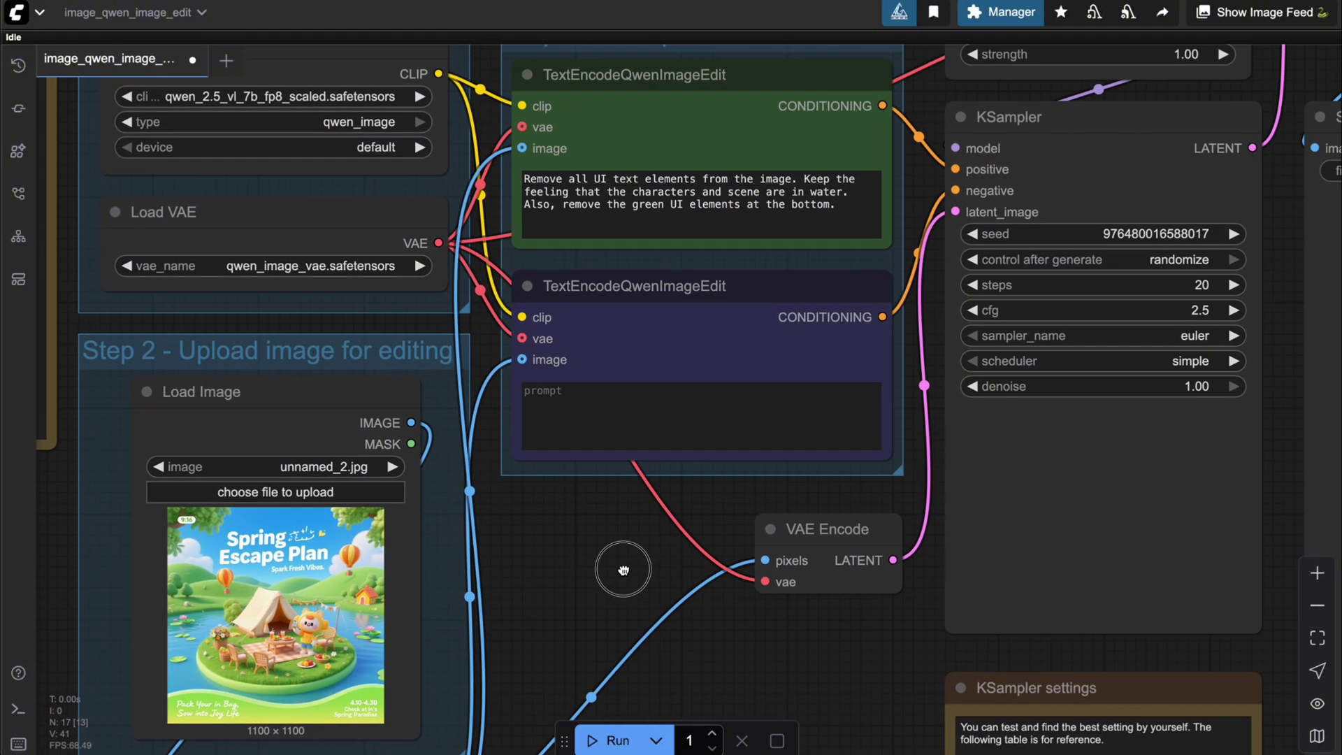
# Step: Run the workflow on unnamed_2.jpg with the UI text removal prompt and view the output in the Save Image node
pyautogui.click(611, 740)
pyautogui.moveTo(757, 650); pyautogui.dragTo(718, 658)
pyautogui.scroll(-4, 718, 658)
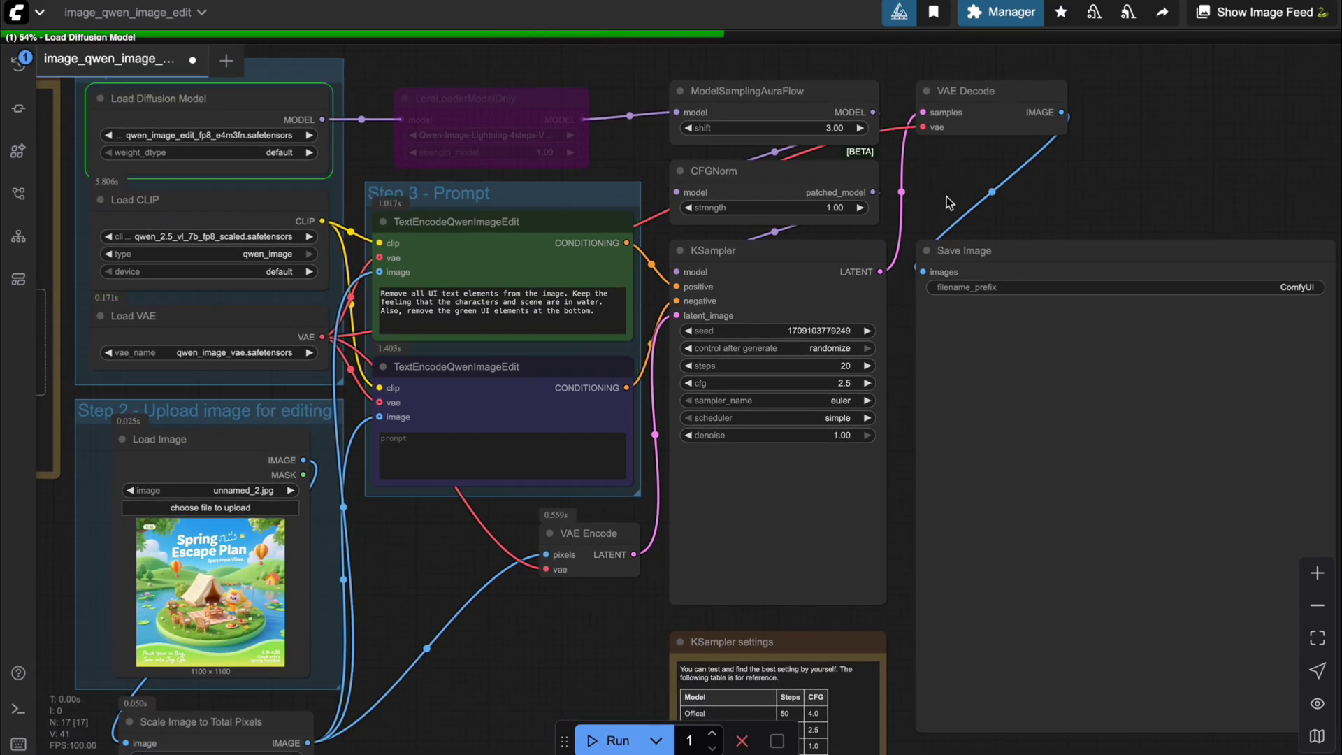
pyautogui.moveTo(950, 199); pyautogui.dragTo(824, 173)
pyautogui.moveTo(977, 180); pyautogui.dragTo(990, 198)
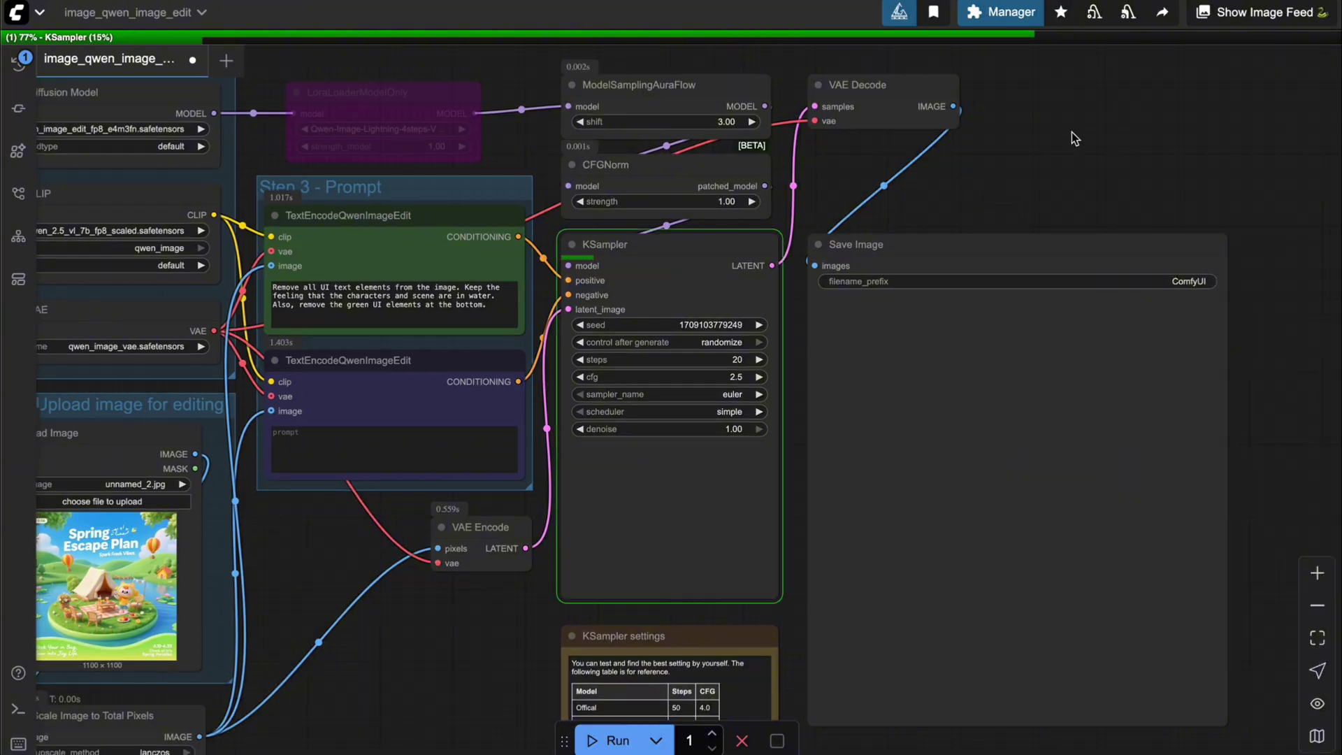
pyautogui.moveTo(1072, 135); pyautogui.dragTo(881, 73)
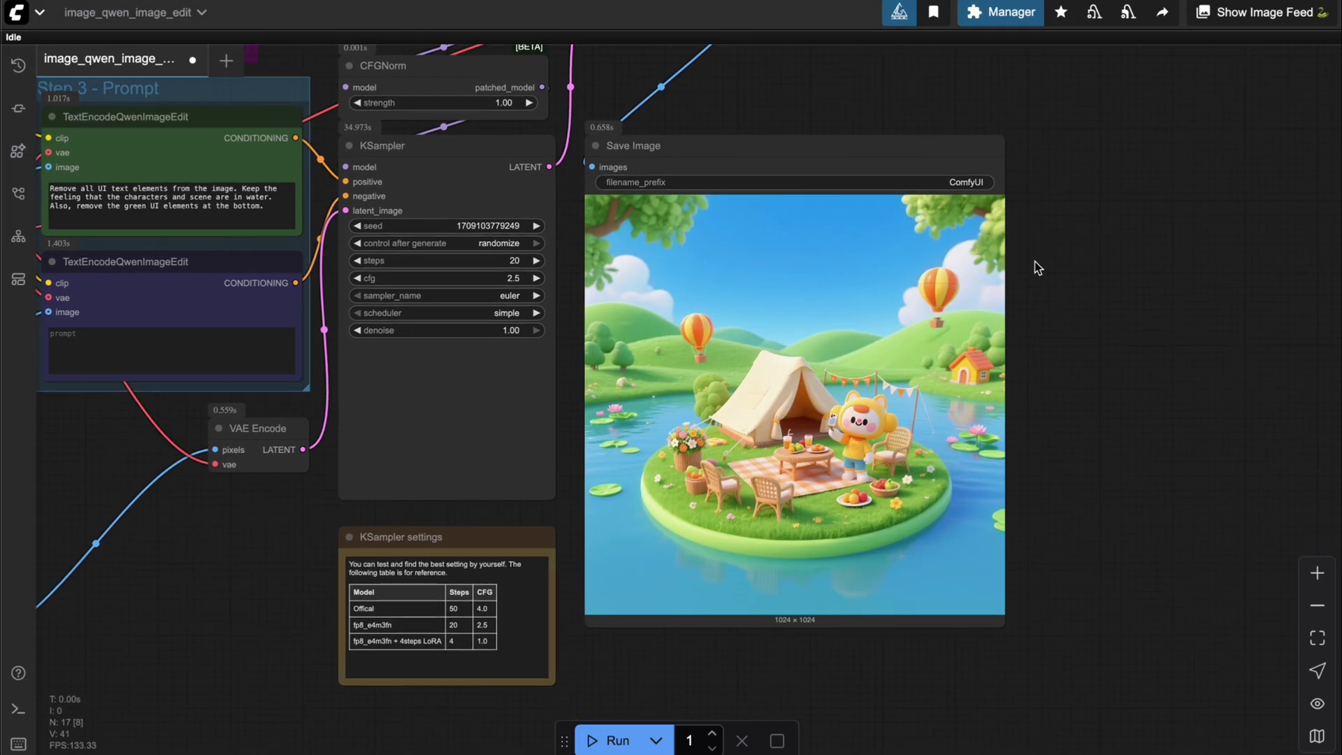
pyautogui.moveTo(1060, 276); pyautogui.dragTo(1127, 286)
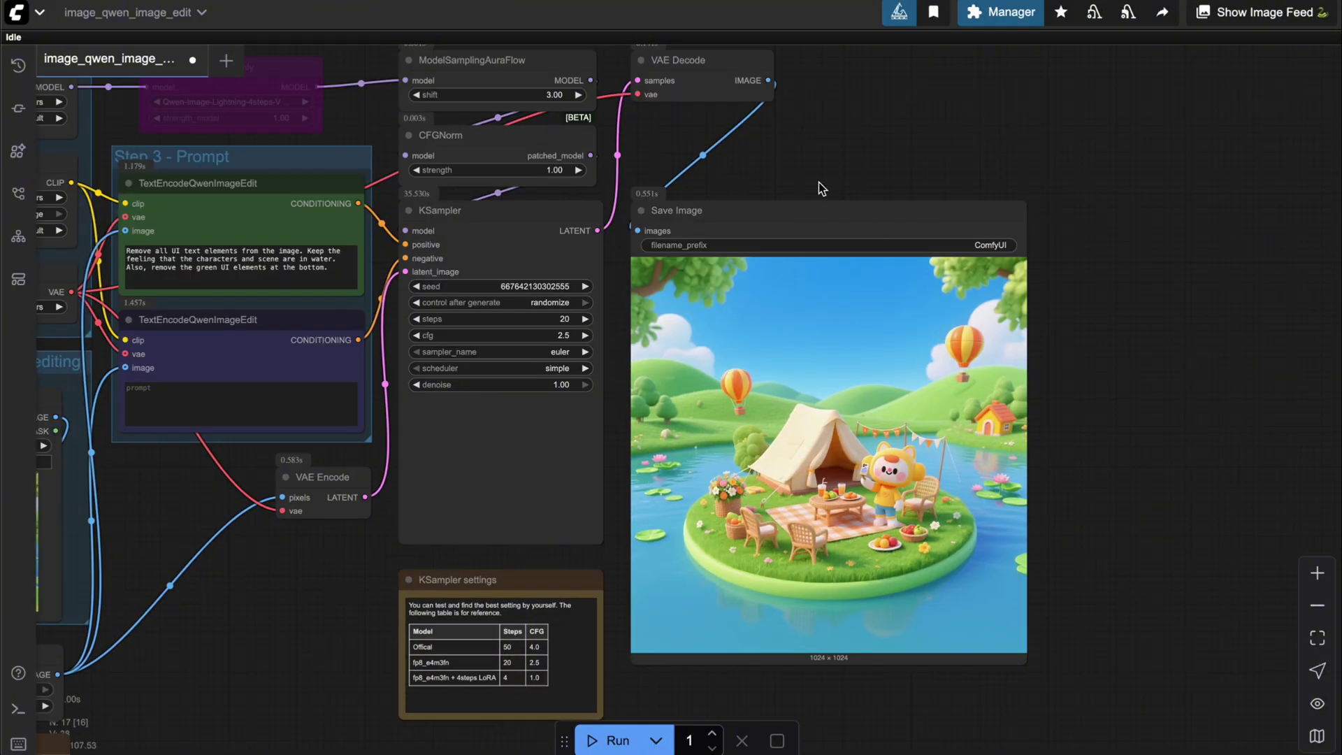
# Step: Place the Load Image node beside the Save Image node and enlarge it to roughly match the output preview
pyautogui.moveTo(819, 183); pyautogui.dragTo(896, 191)
pyautogui.moveTo(100, 409); pyautogui.dragTo(1306, 249)
pyautogui.moveTo(1161, 147); pyautogui.dragTo(874, 106)
pyautogui.moveTo(962, 209); pyautogui.dragTo(970, 195)
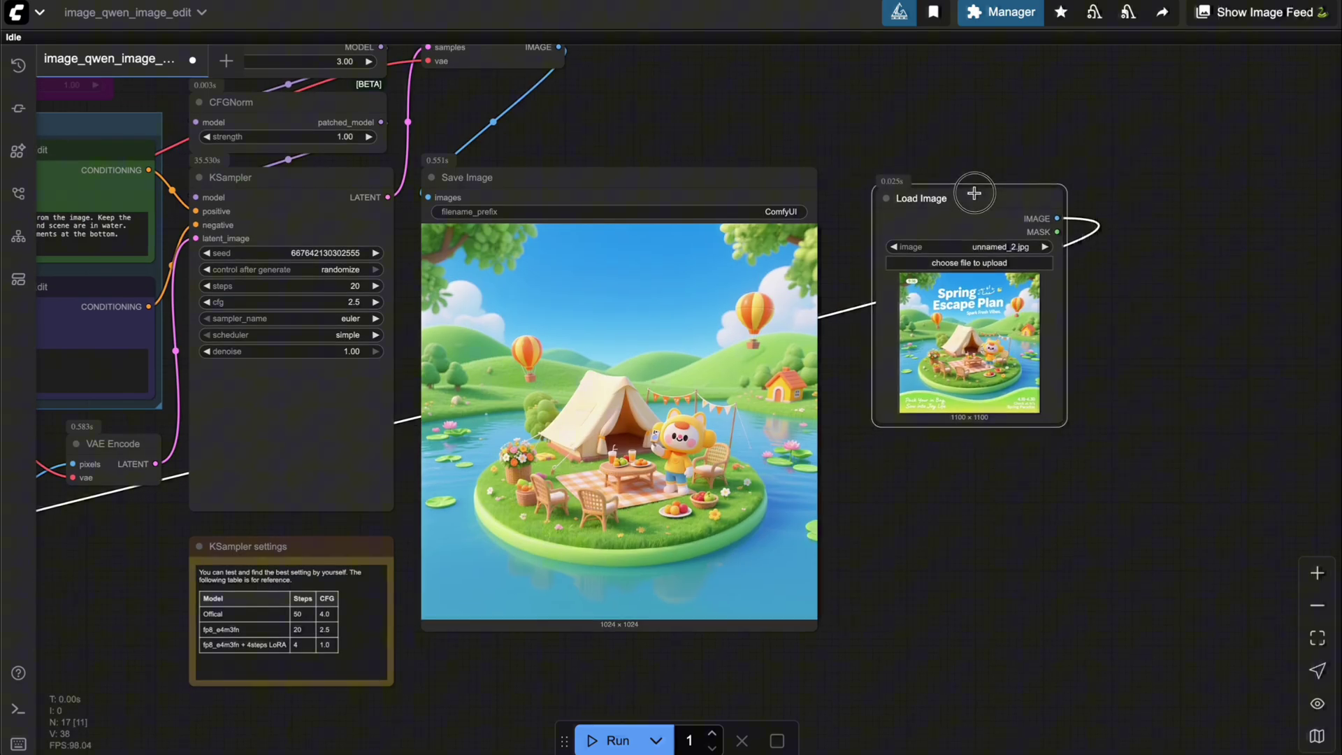
pyautogui.moveTo(1064, 418); pyautogui.dragTo(1230, 622)
pyautogui.moveTo(949, 199); pyautogui.dragTo(947, 185)
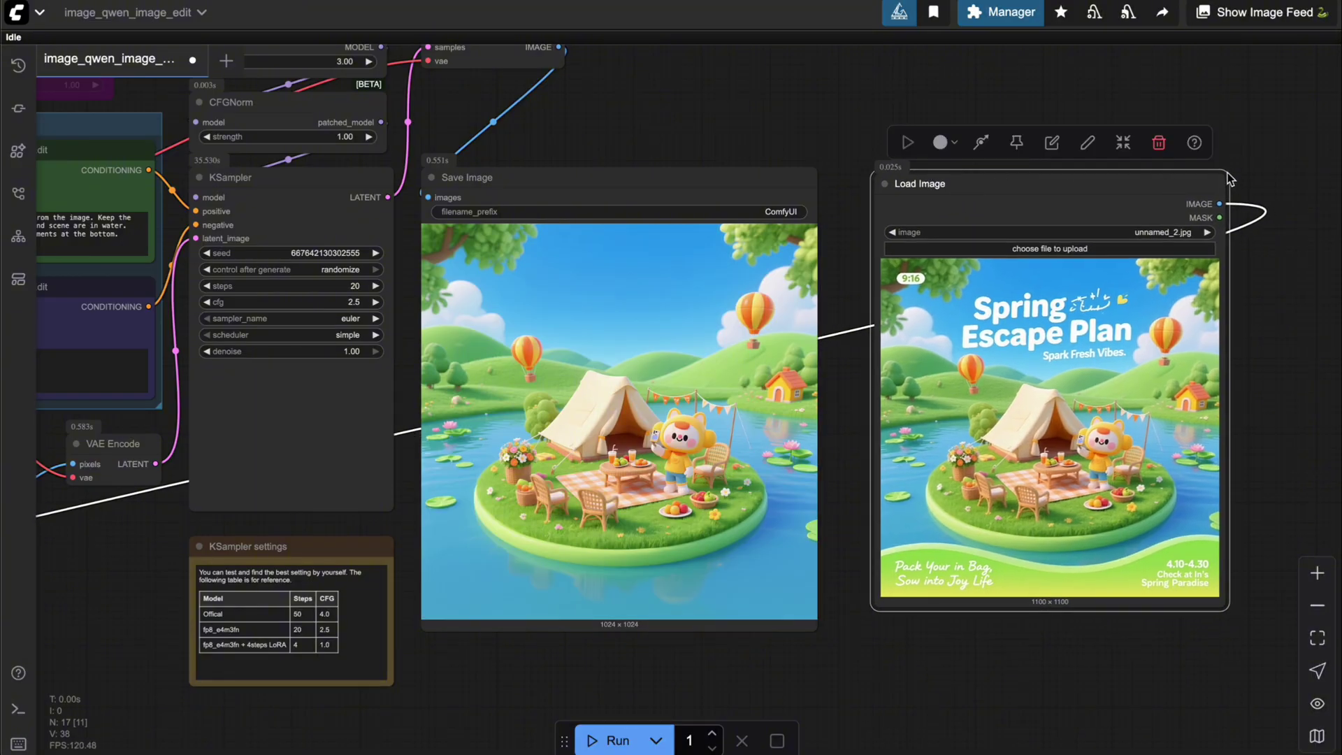
pyautogui.moveTo(1226, 177); pyautogui.dragTo(1233, 165)
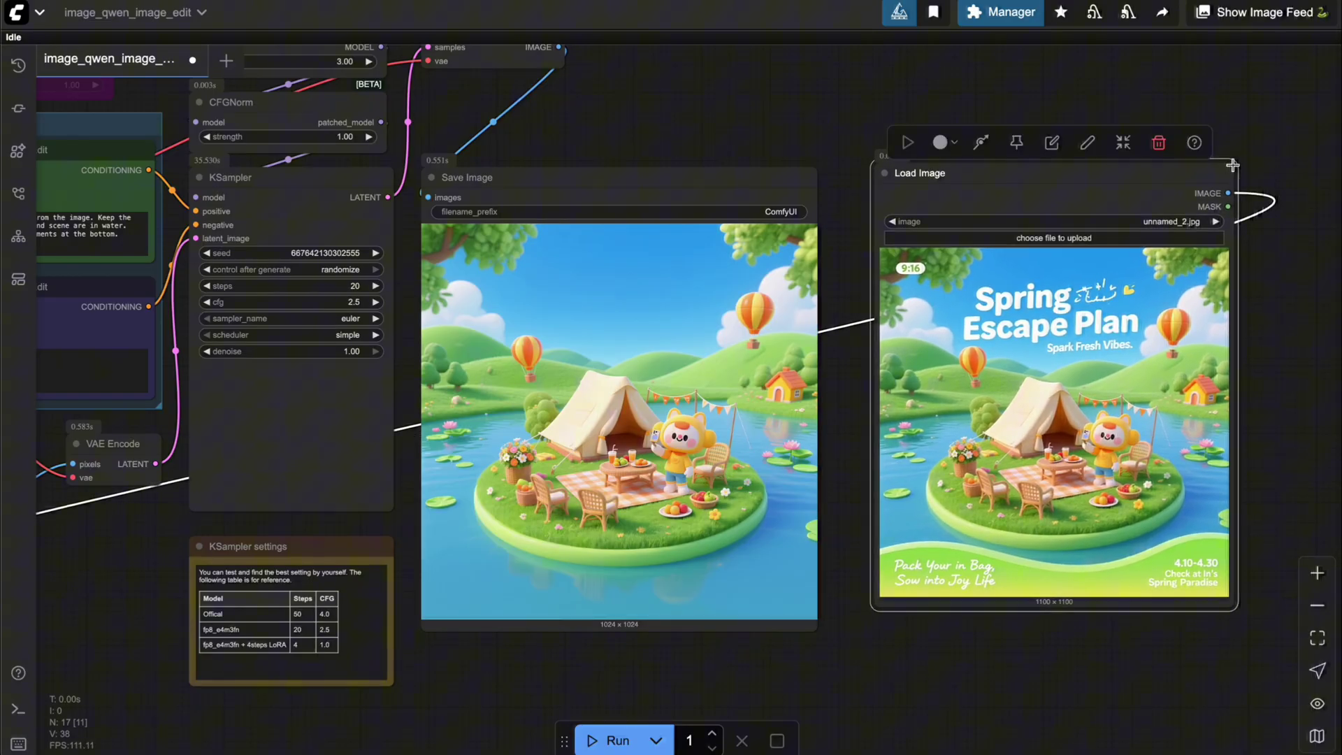
# Step: Compare the edited picture in the Save Image node with the source poster in the Load Image node
pyautogui.click(802, 130)
pyautogui.moveTo(778, 130); pyautogui.dragTo(745, 127)
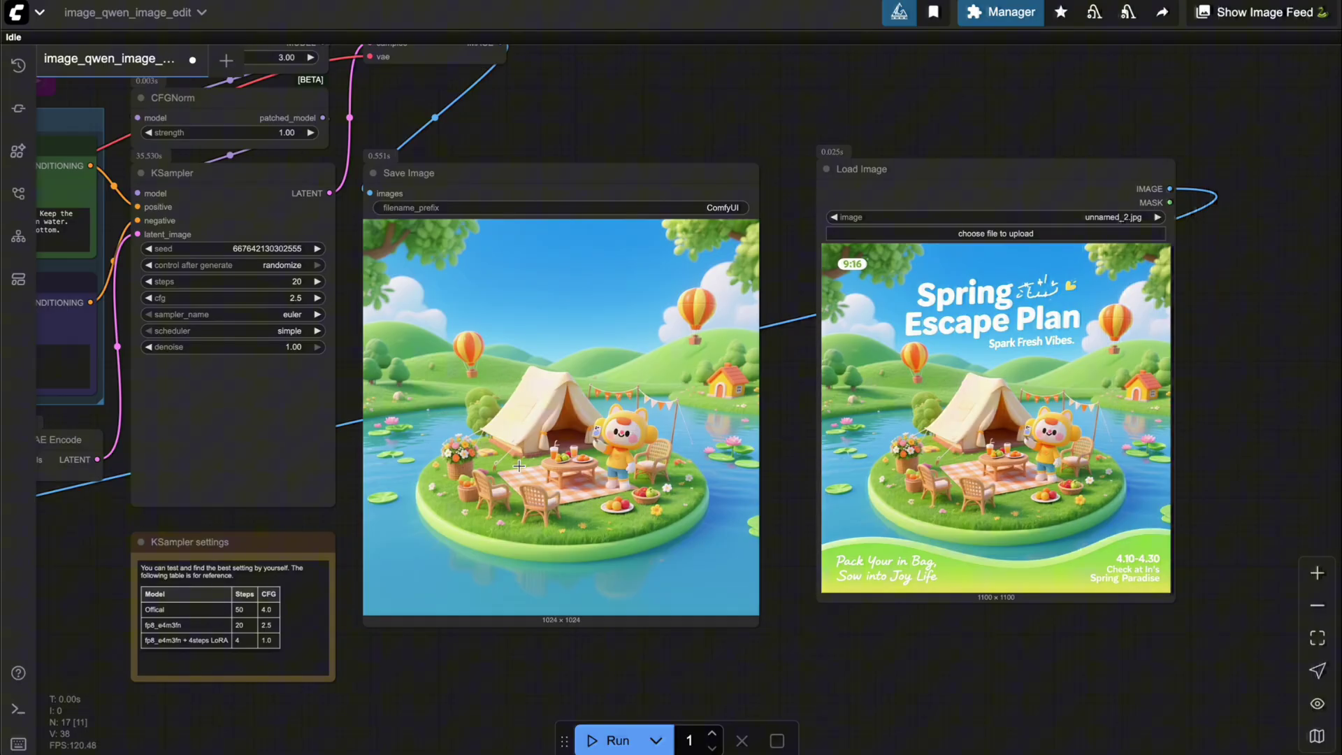
pyautogui.scroll(4, 425, 444)
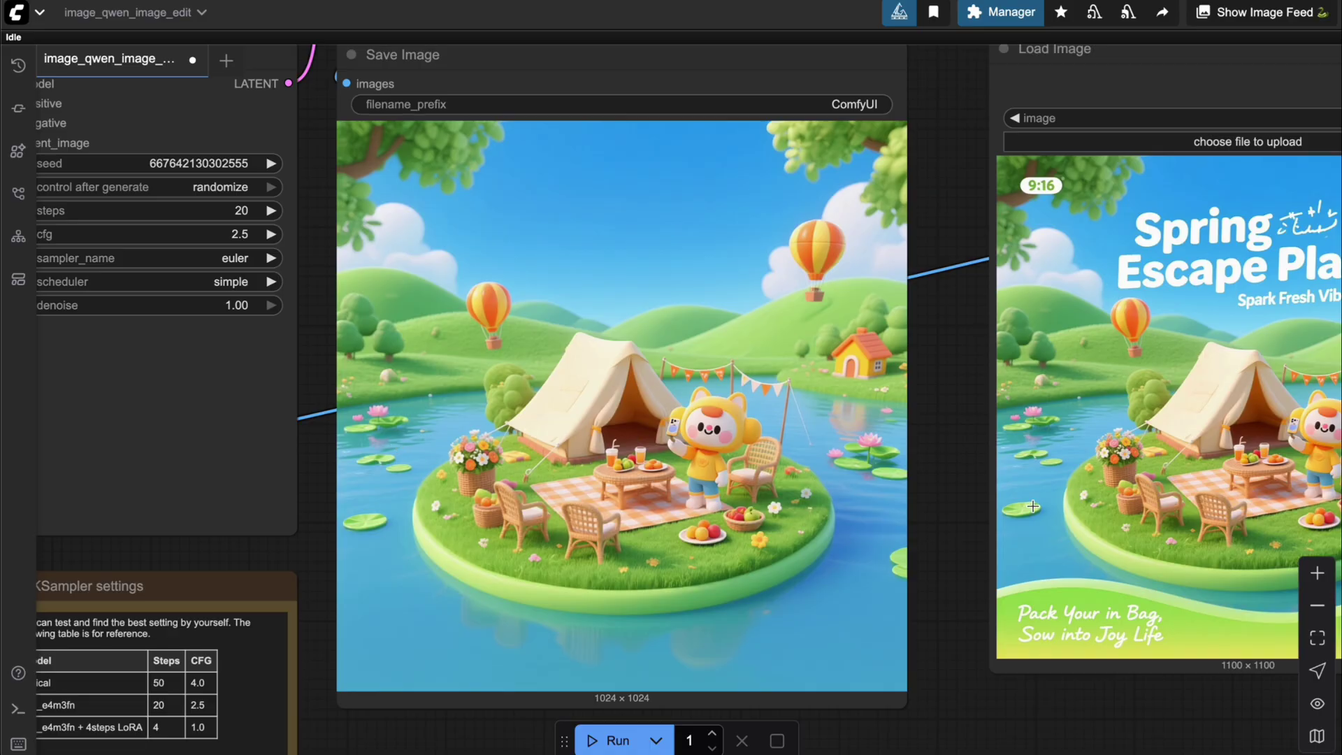
pyautogui.moveTo(918, 144); pyautogui.dragTo(689, 141)
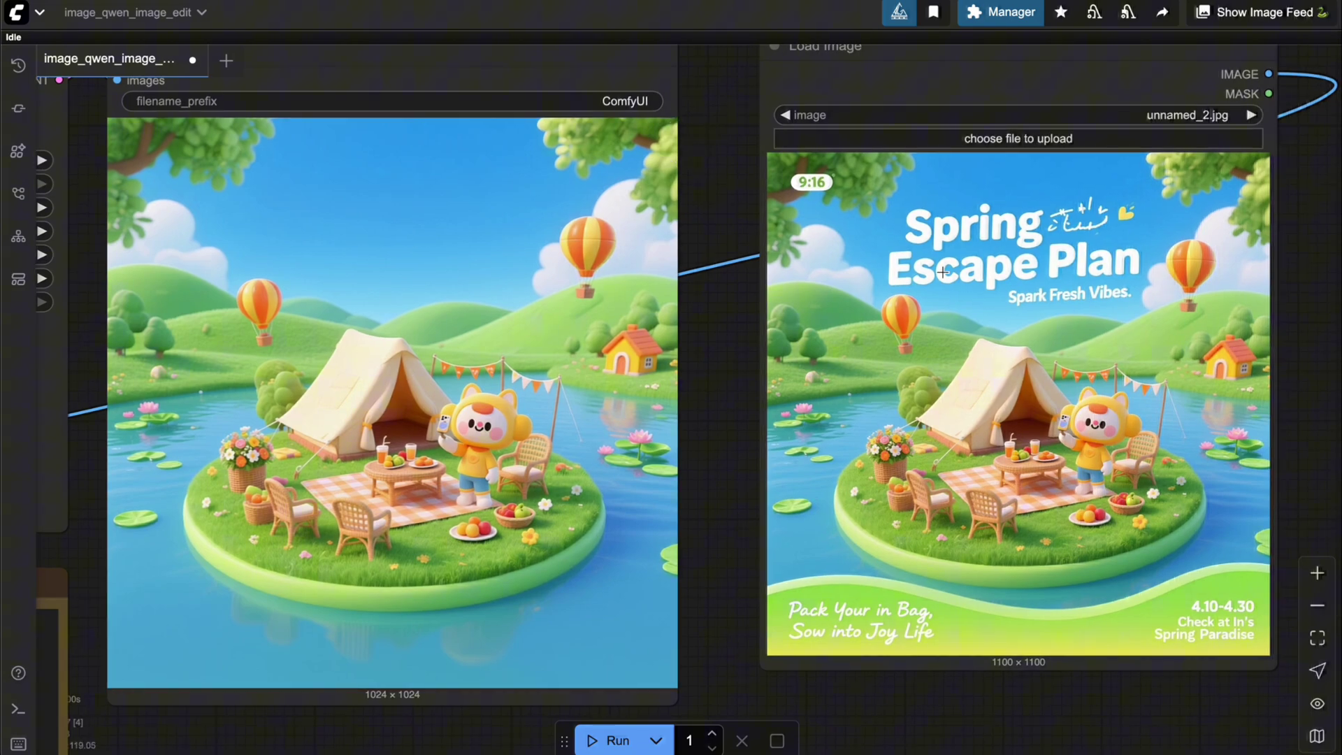
pyautogui.moveTo(806, 145); pyautogui.dragTo(933, 222)
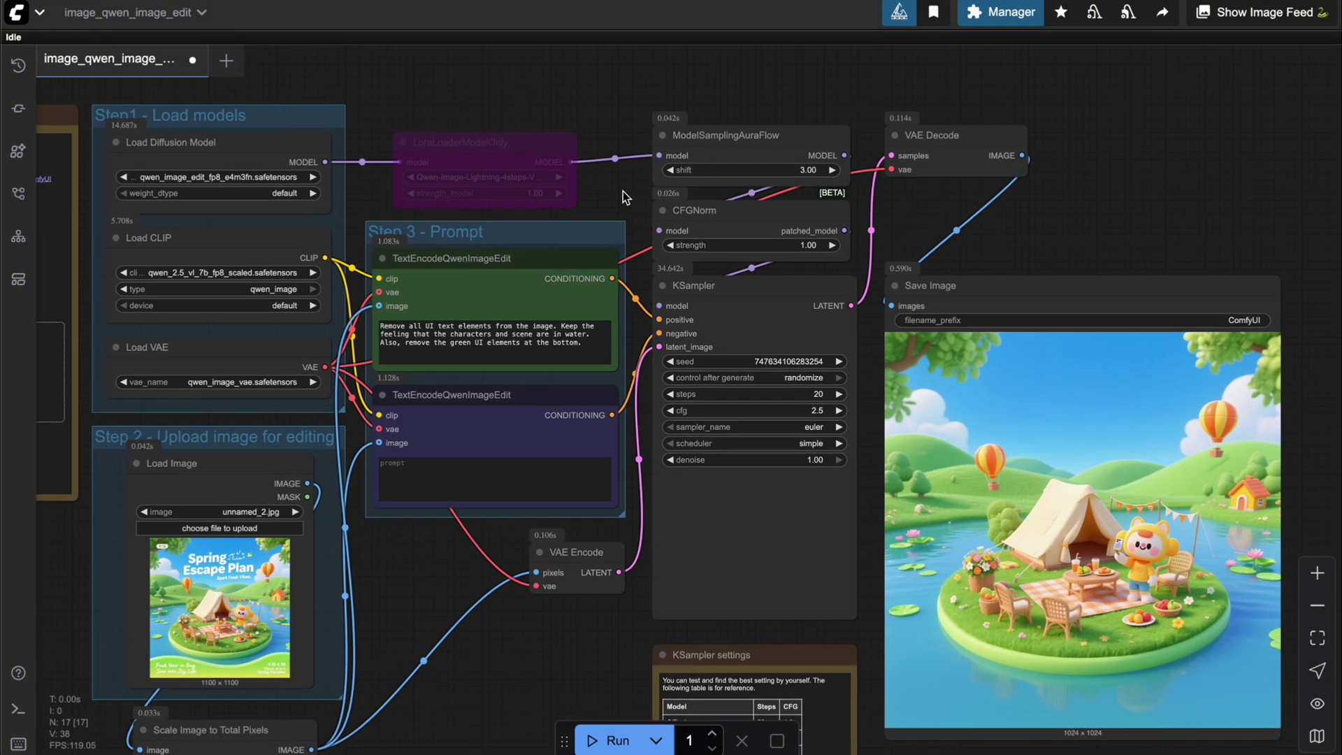
pyautogui.moveTo(623, 191); pyautogui.dragTo(653, 191)
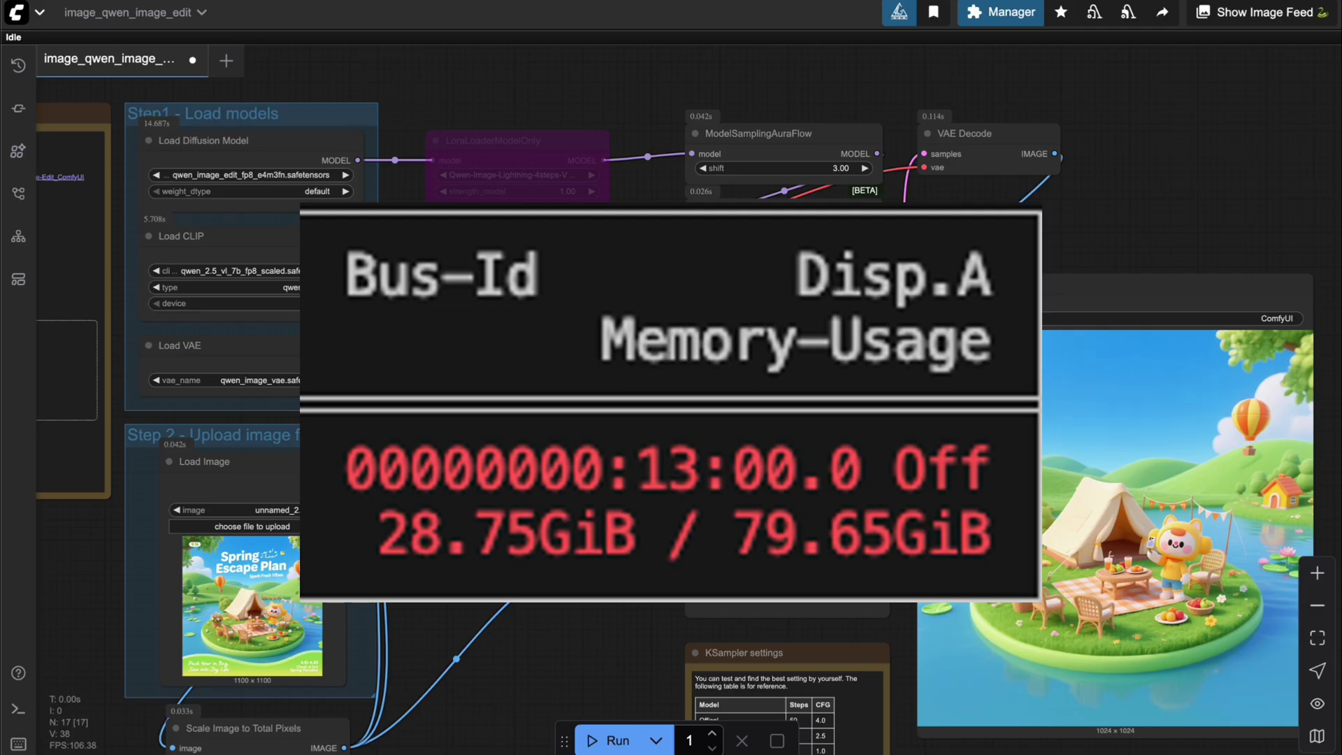
pyautogui.hscroll(1, 676, 426)
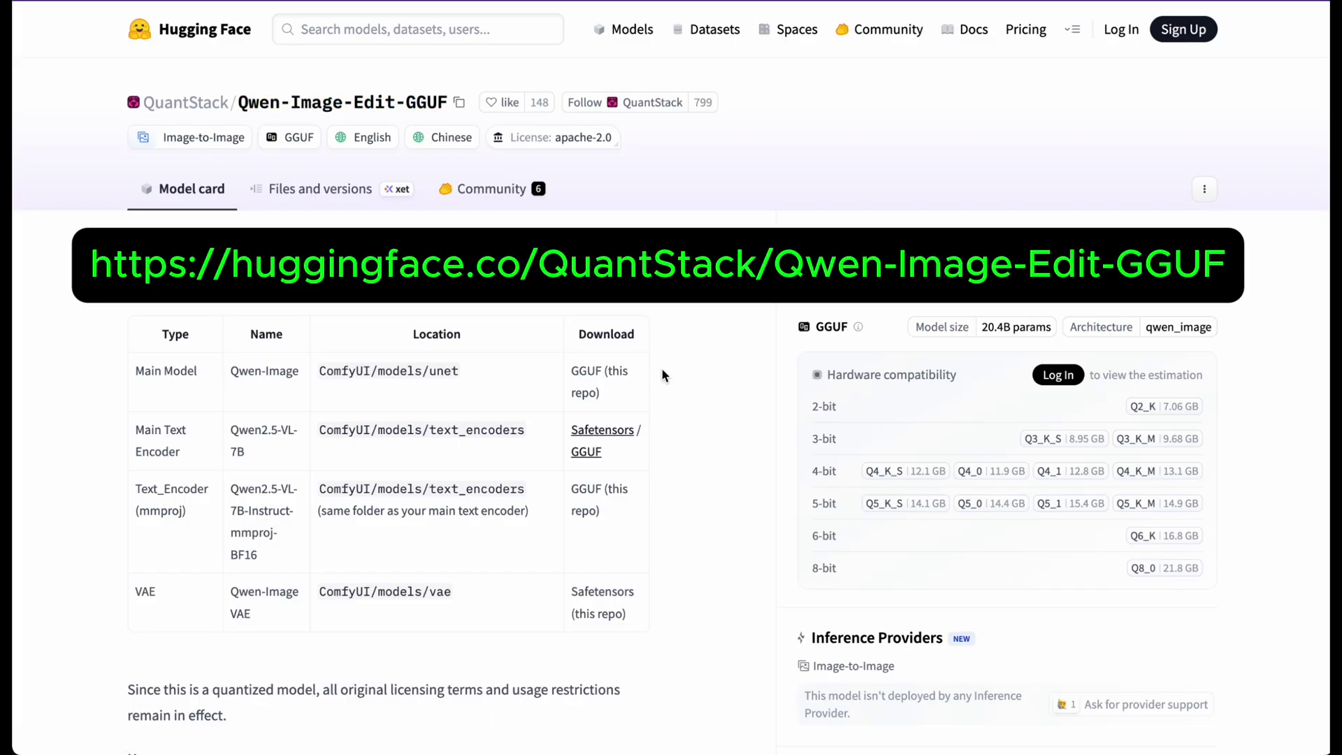
# Step: Review the QuantStack/Qwen-Image-Edit-GGUF model card on Hugging Face and view the details of the 3-bit Q3_K_M file
pyautogui.scroll(-1, 661, 368)
pyautogui.scroll(-1, 809, 258)
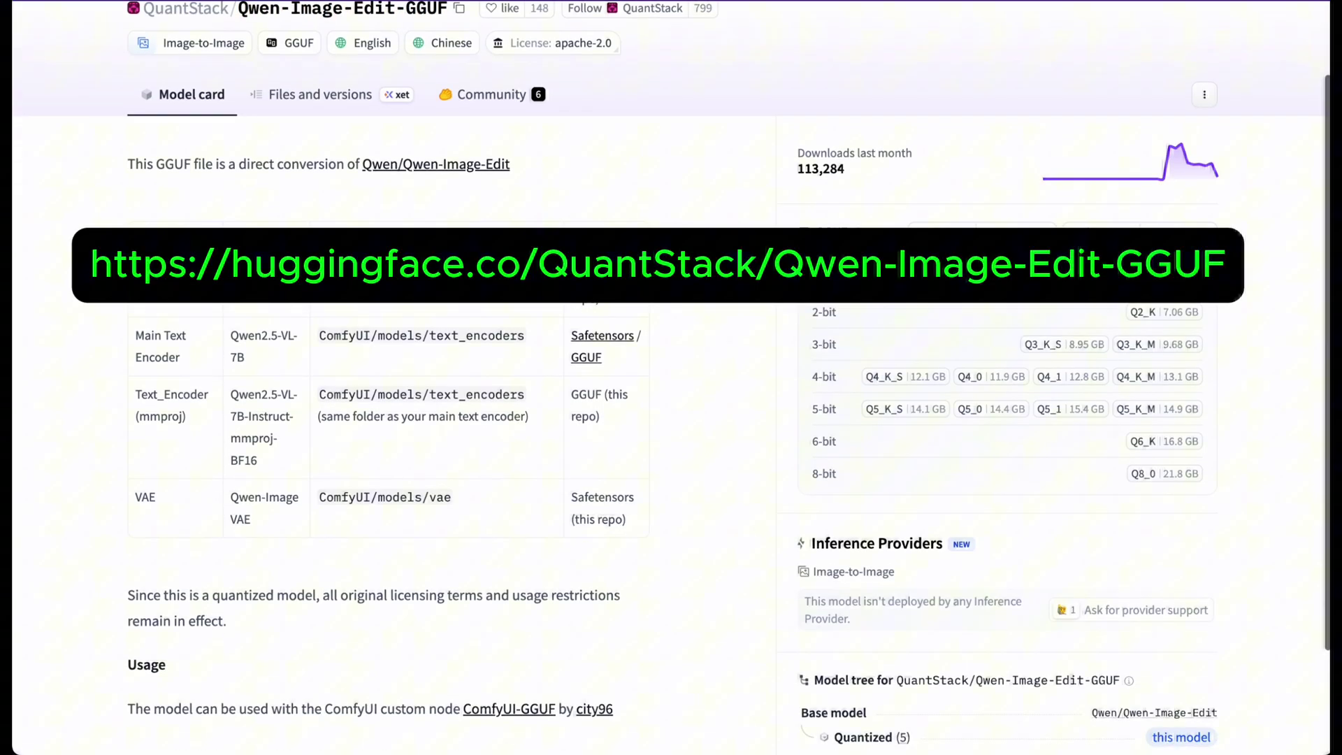
pyautogui.scroll(1, 755, 282)
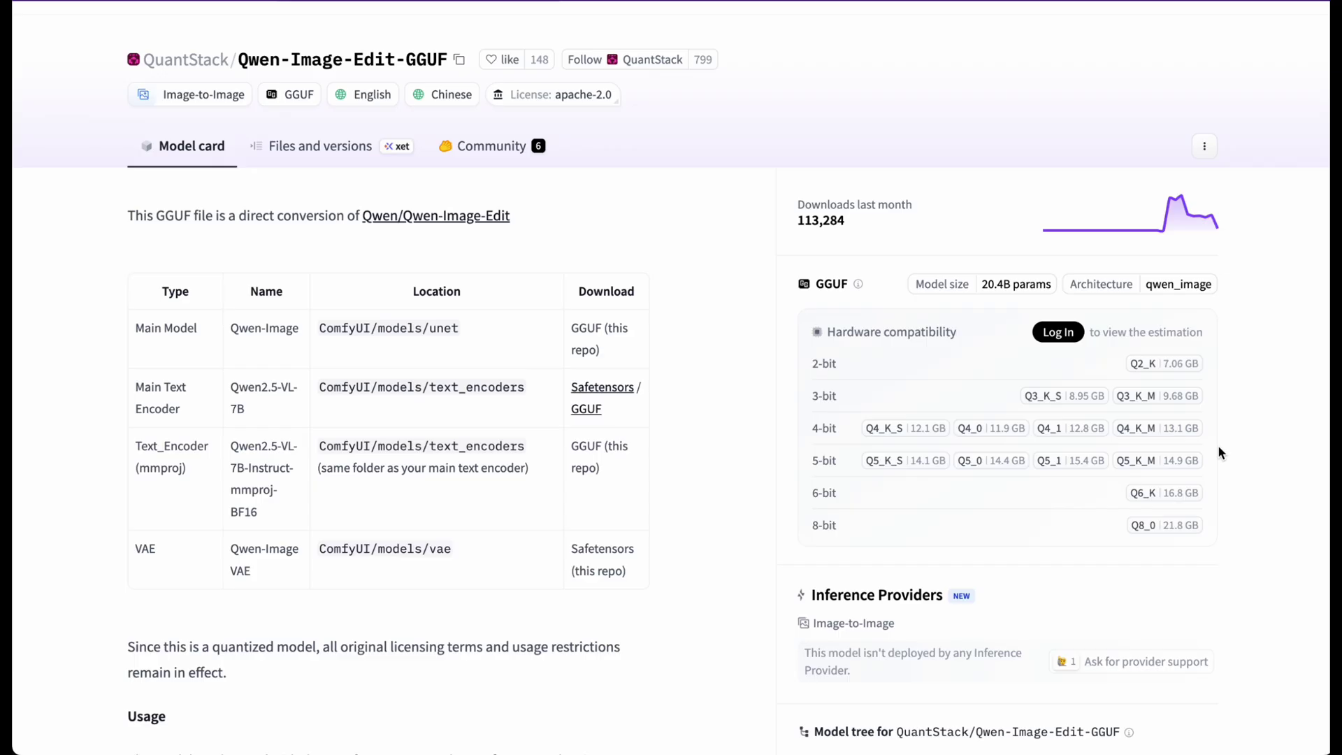
pyautogui.scroll(-1, 1207, 461)
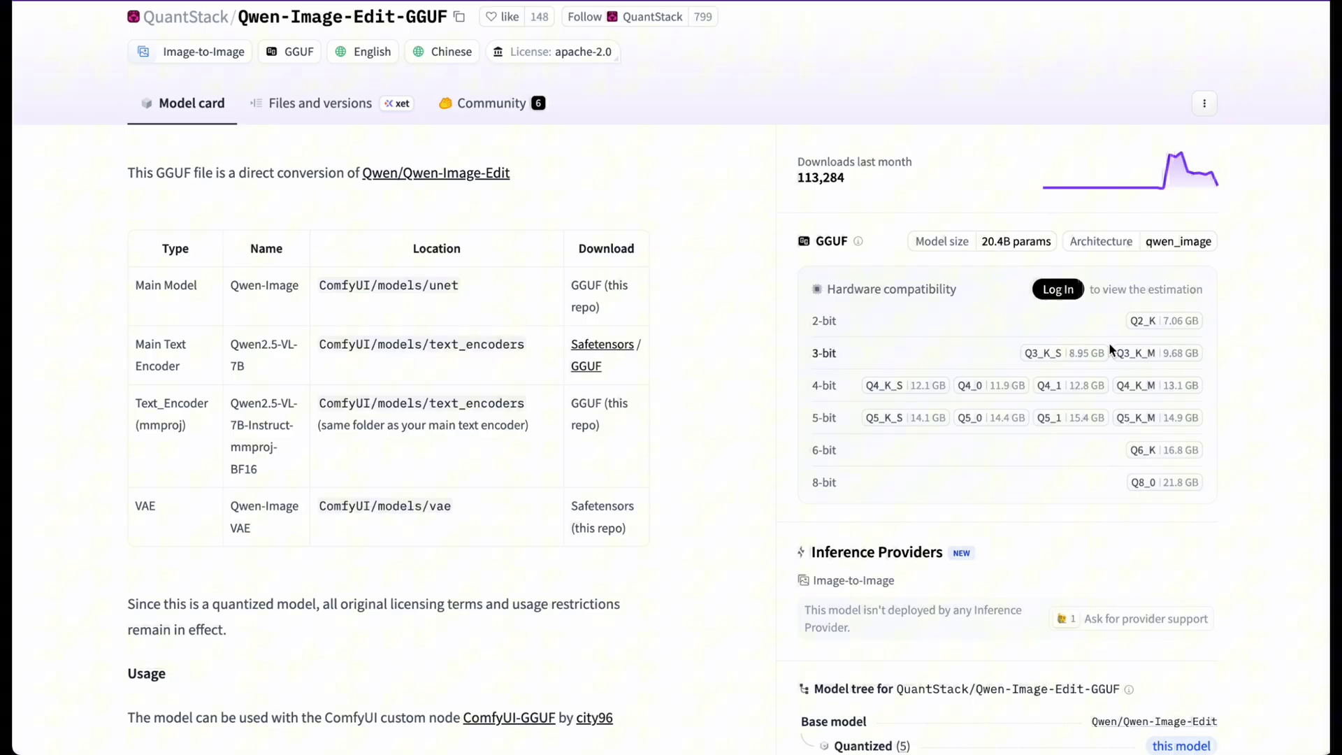
pyautogui.click(1177, 358)
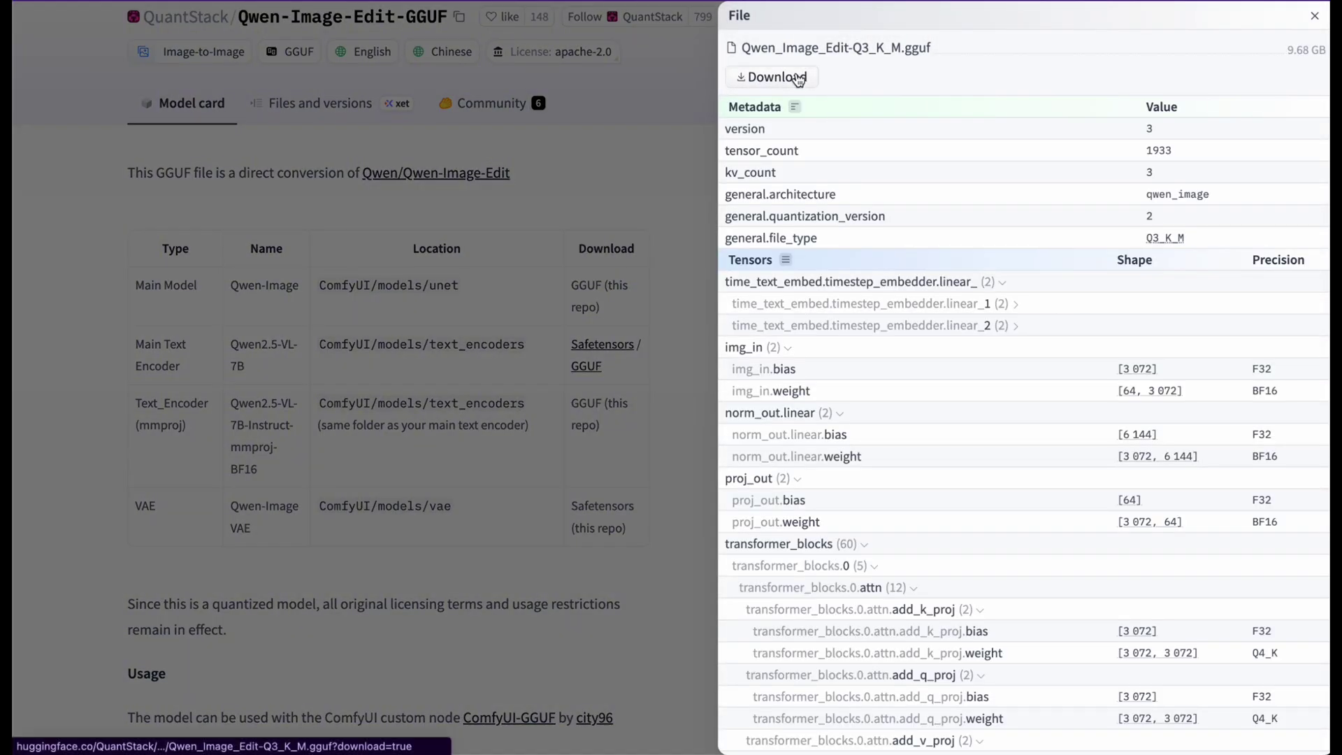
pyautogui.click(675, 197)
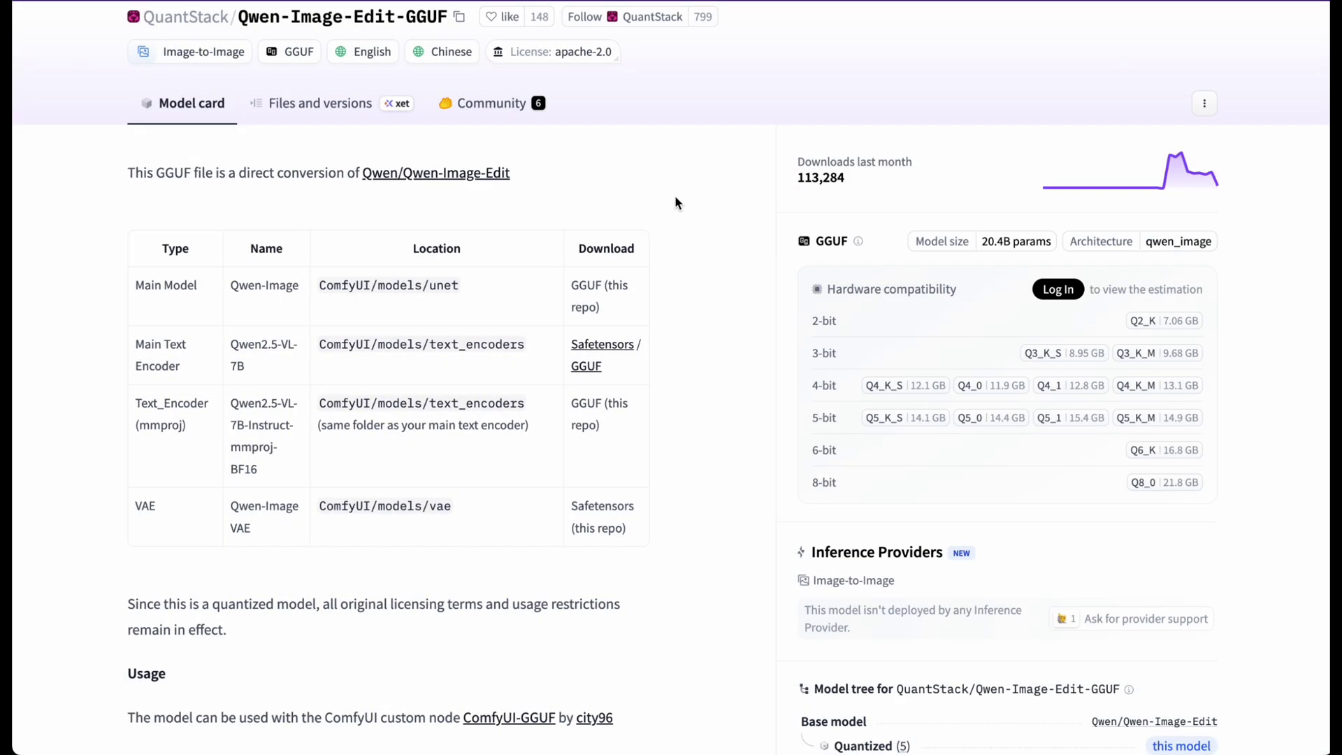
# Step: Switch to ComfyUI and inspect the Unet Loader (GGUF) node with Qwen_Image_Edit-Q3_K_M.gguf in the Load models group
pyautogui.click(633, 297)
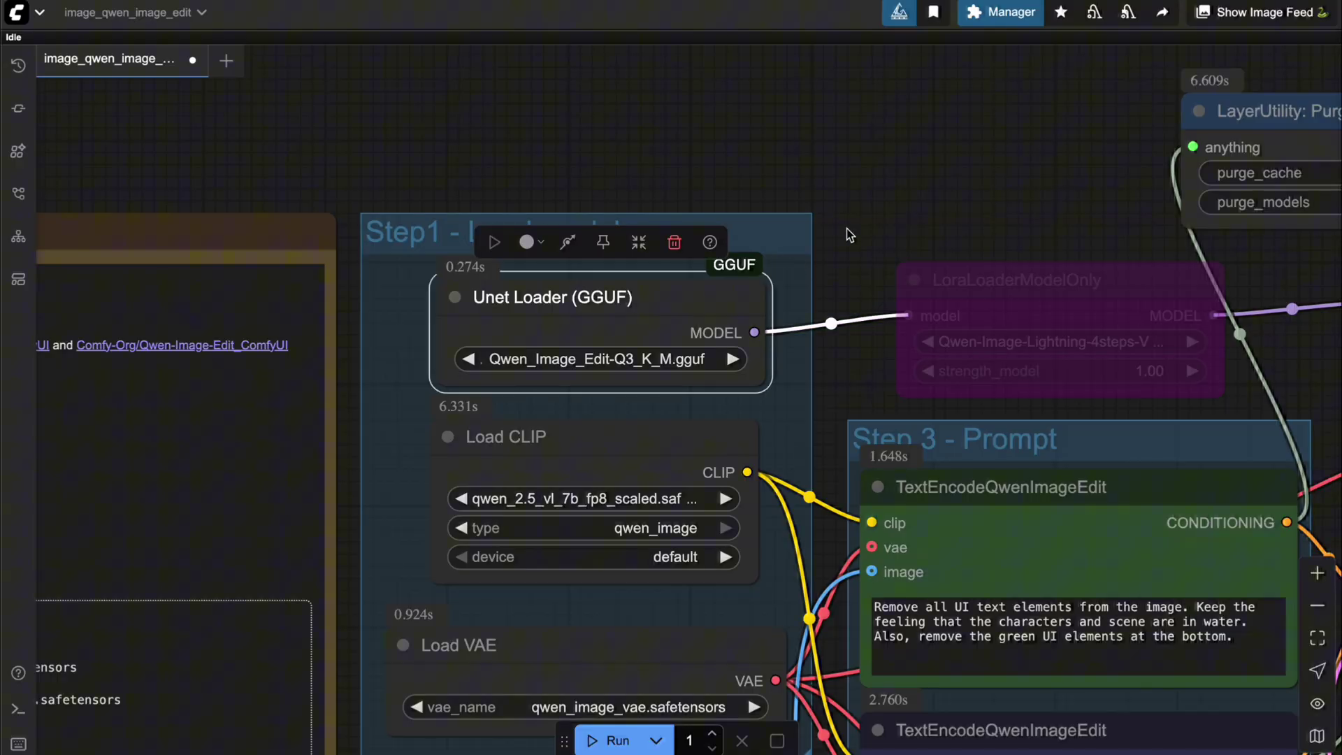
pyautogui.click(846, 229)
pyautogui.moveTo(846, 228); pyautogui.dragTo(692, 224)
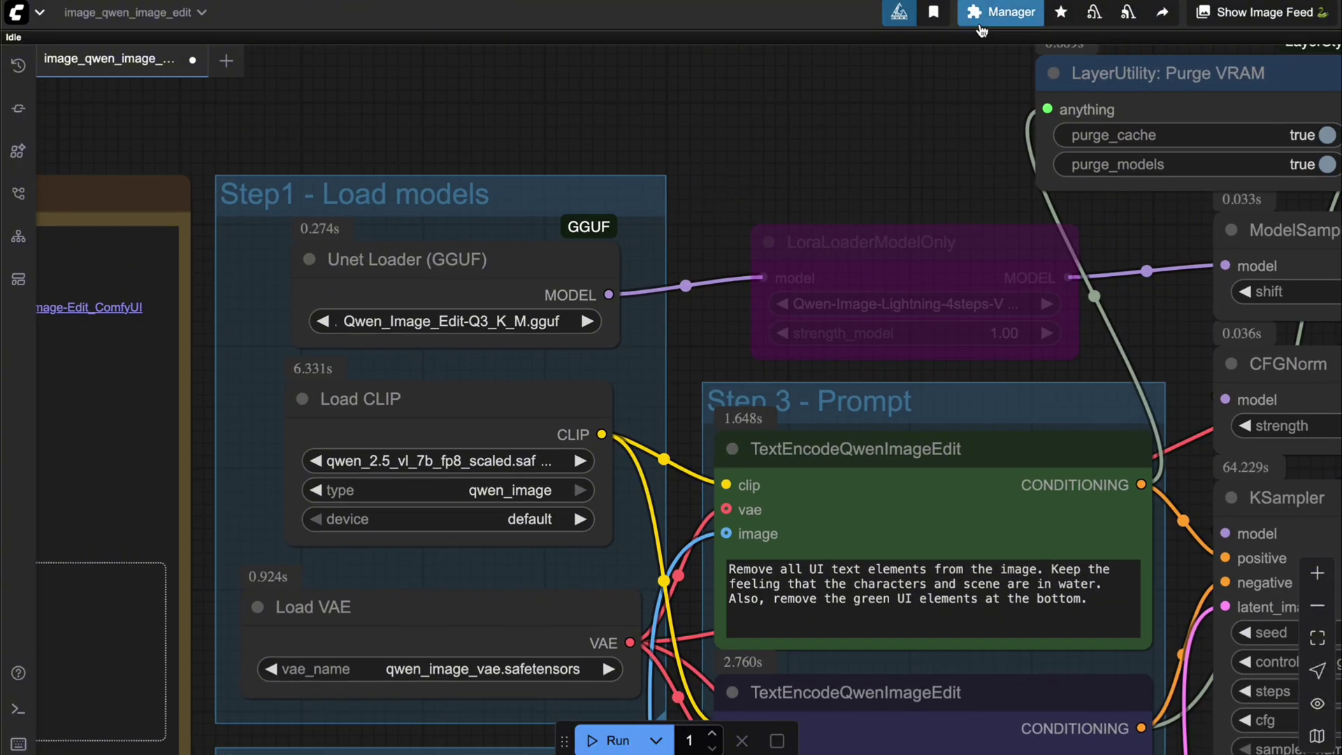
# Step: Search the custom nodes in ComfyUI Manager for "gguf", check the ComfyUI-GGUF entry, and close the manager
pyautogui.click(983, 20)
pyautogui.click(664, 252)
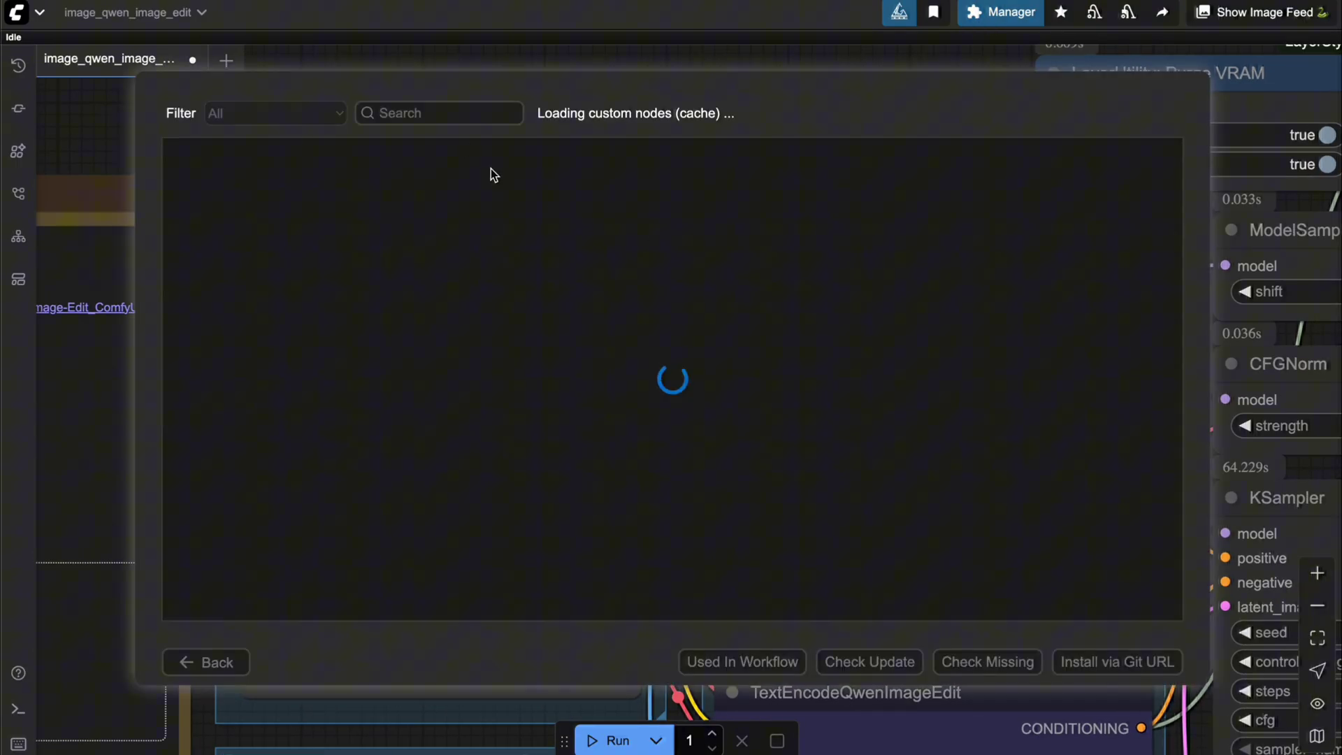
pyautogui.click(434, 113)
pyautogui.write('gguf')
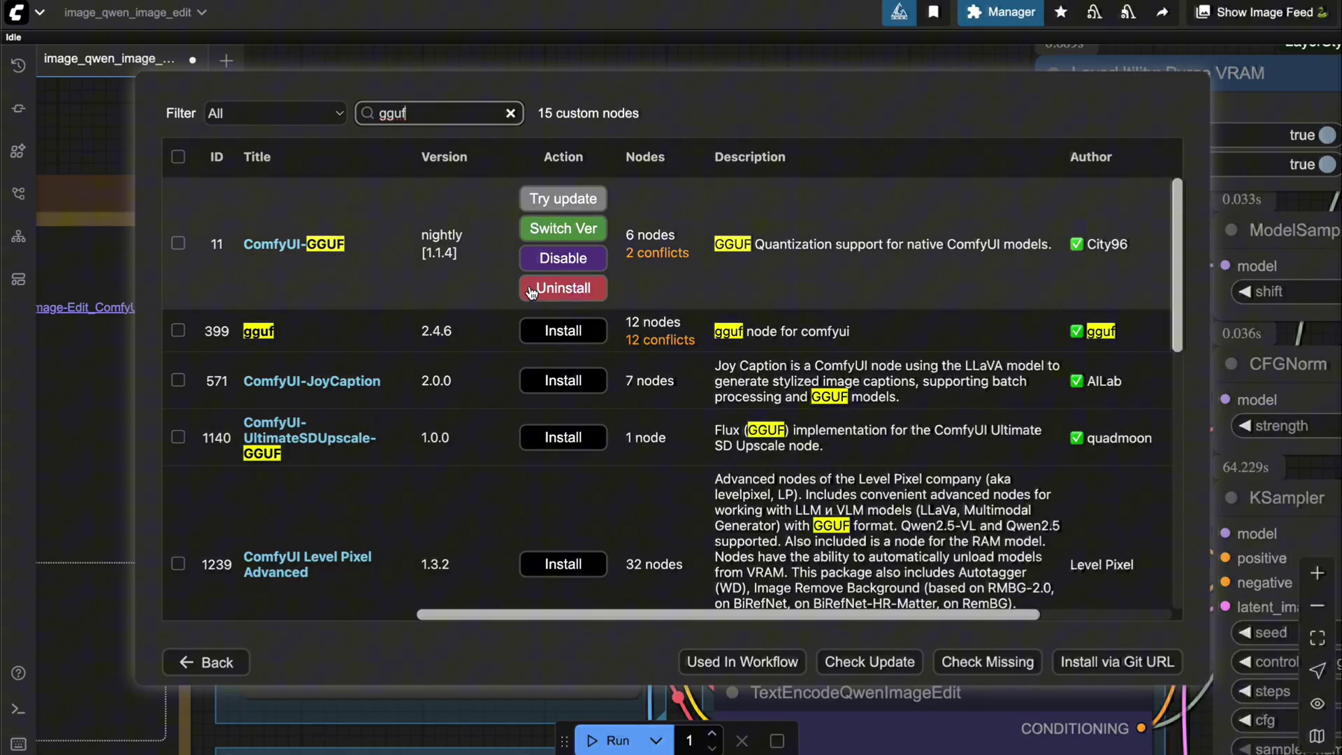
pyautogui.click(210, 663)
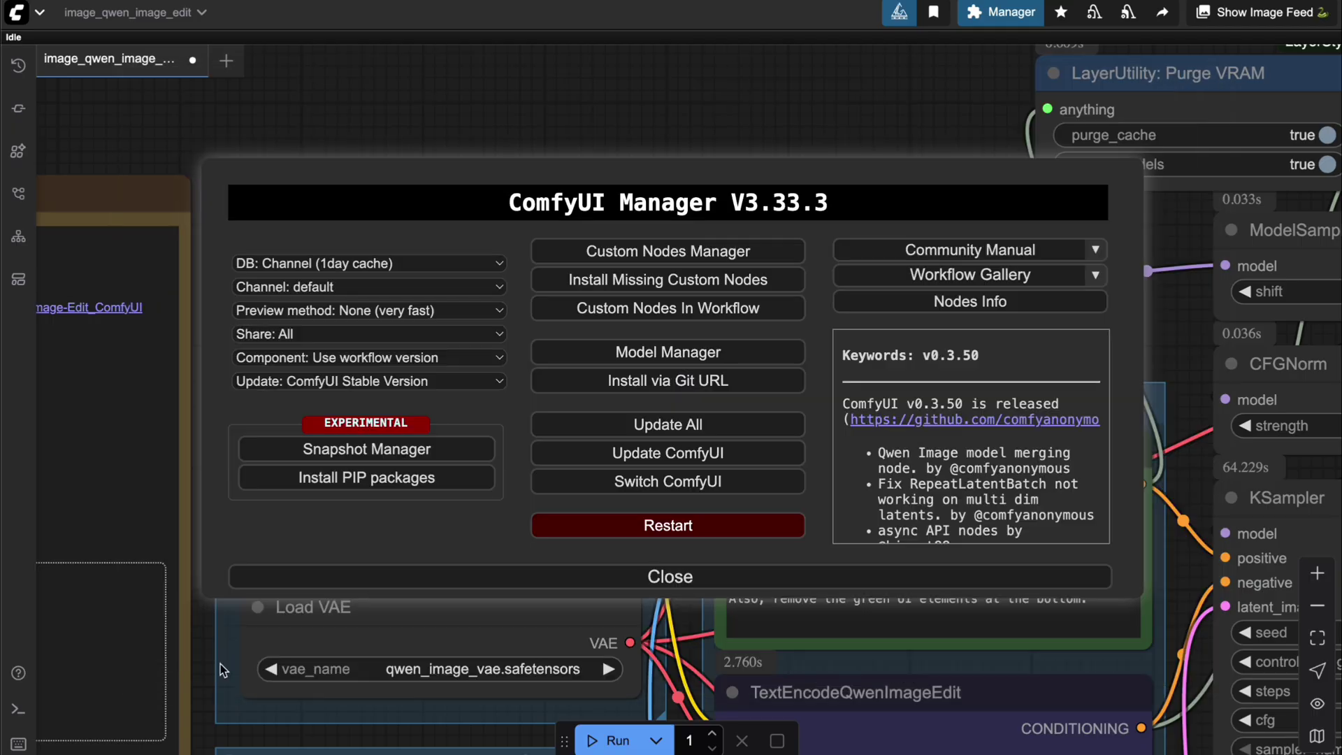
pyautogui.click(489, 576)
# Step: Inspect the three LayerUtility: Purge VRAM nodes above the model sampling and VAE Decode nodes
pyautogui.moveTo(698, 148); pyautogui.dragTo(306, 211)
pyautogui.scroll(-2, 192, 229)
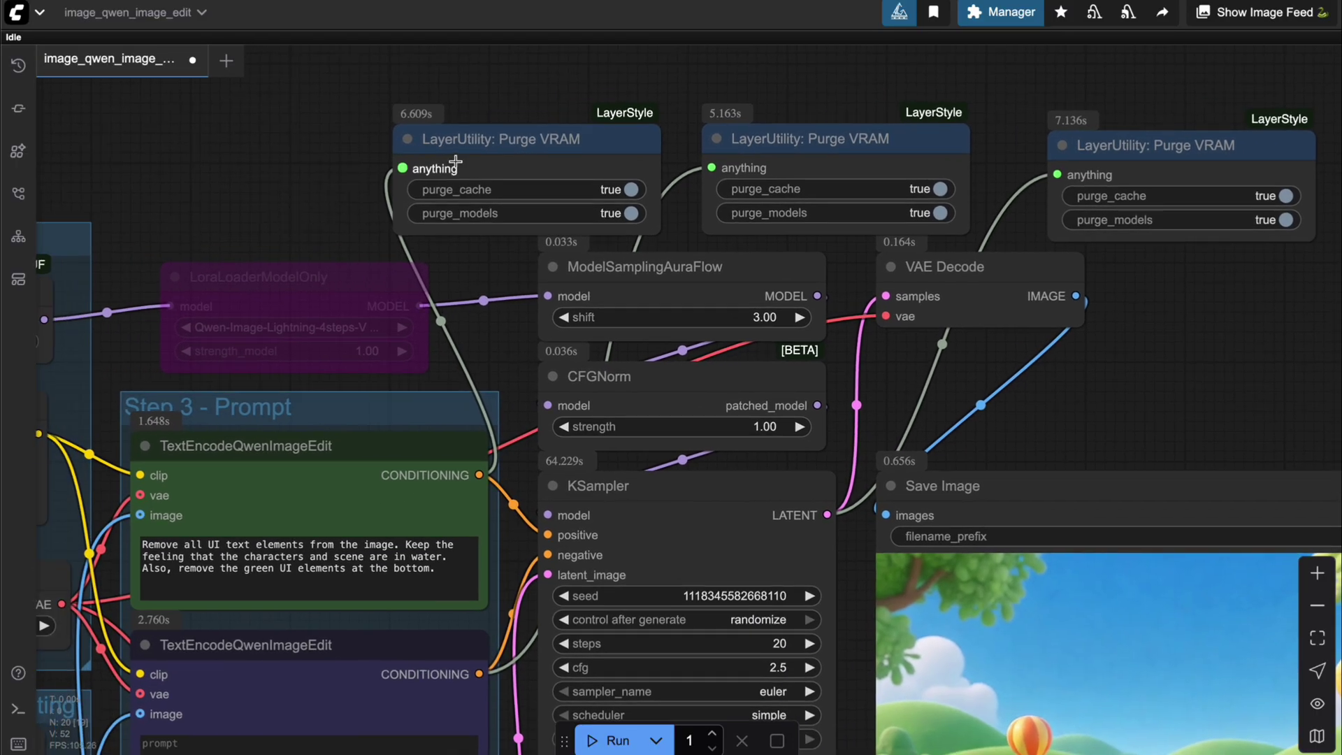
pyautogui.click(482, 147)
pyautogui.click(791, 145)
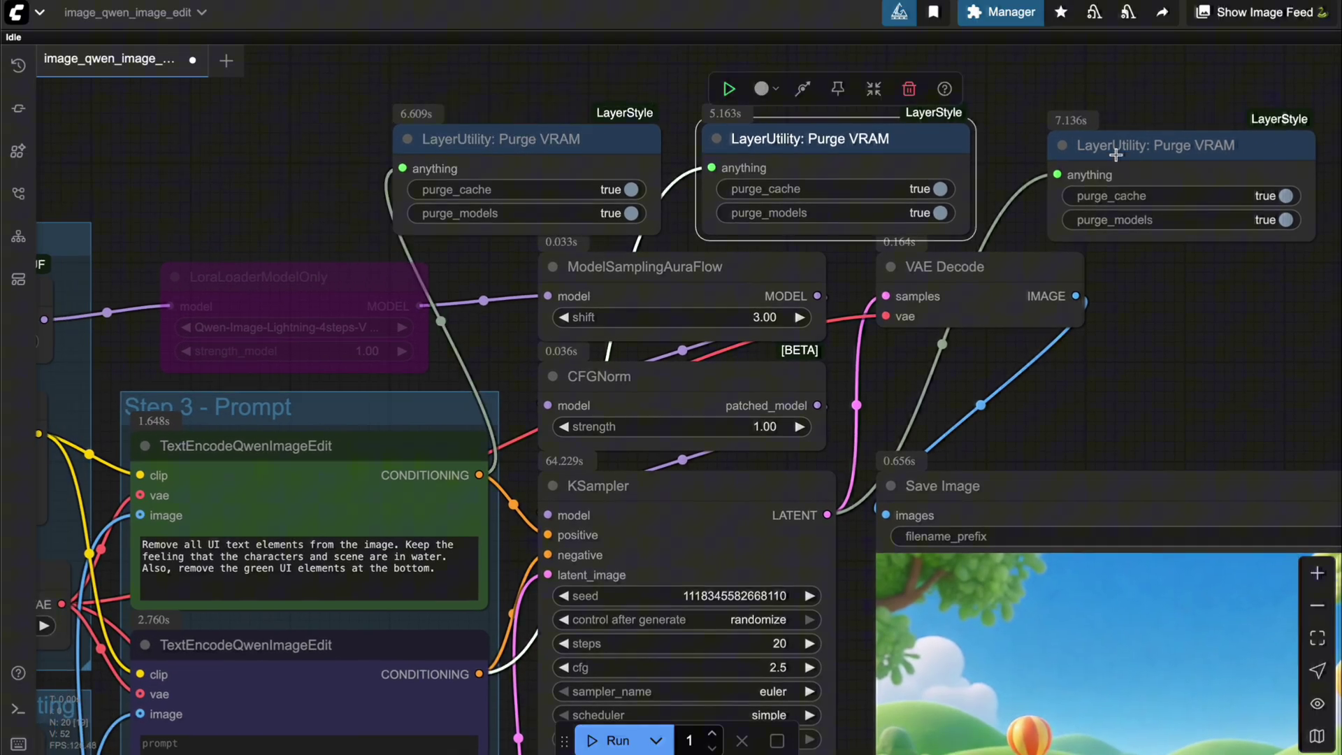
pyautogui.click(1093, 156)
# Step: Trace the first two Purge VRAM nodes' links to the positive and negative TextEncodeQwenImageEdit nodes
pyautogui.click(489, 145)
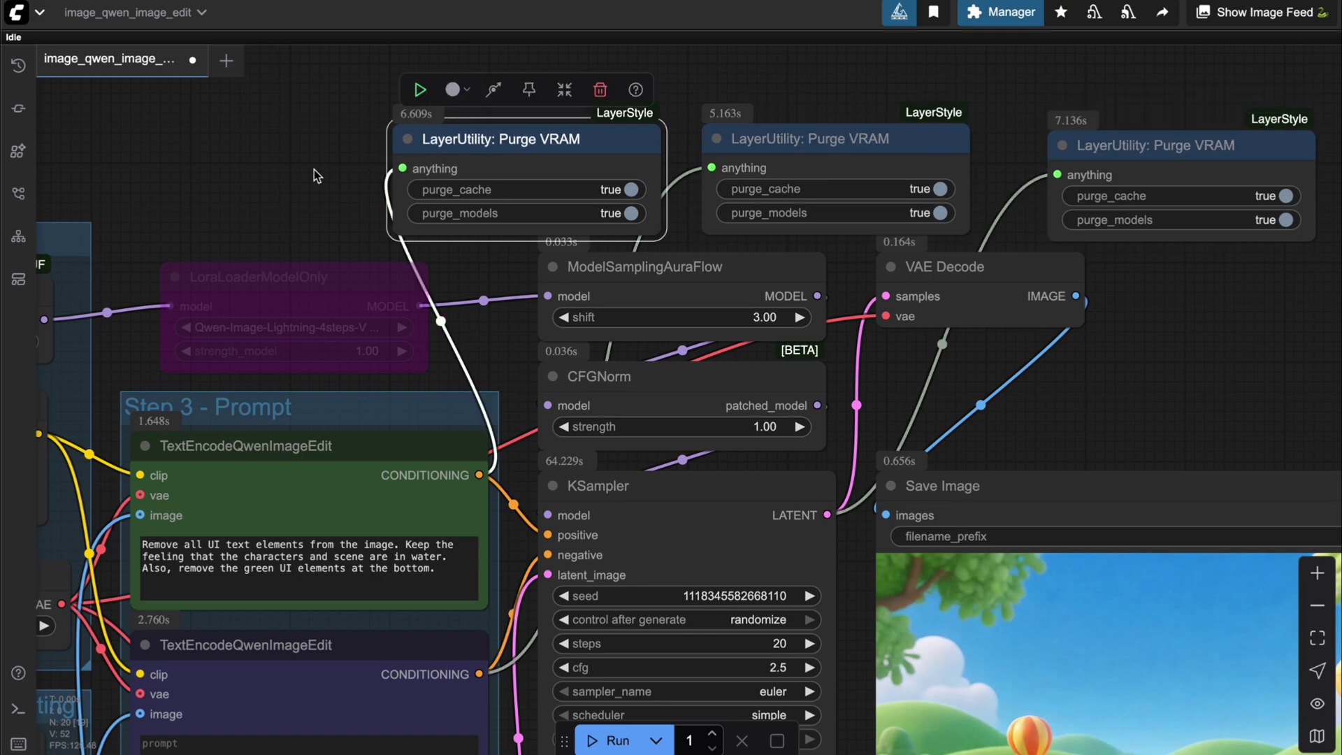
pyautogui.moveTo(316, 176); pyautogui.dragTo(359, 206)
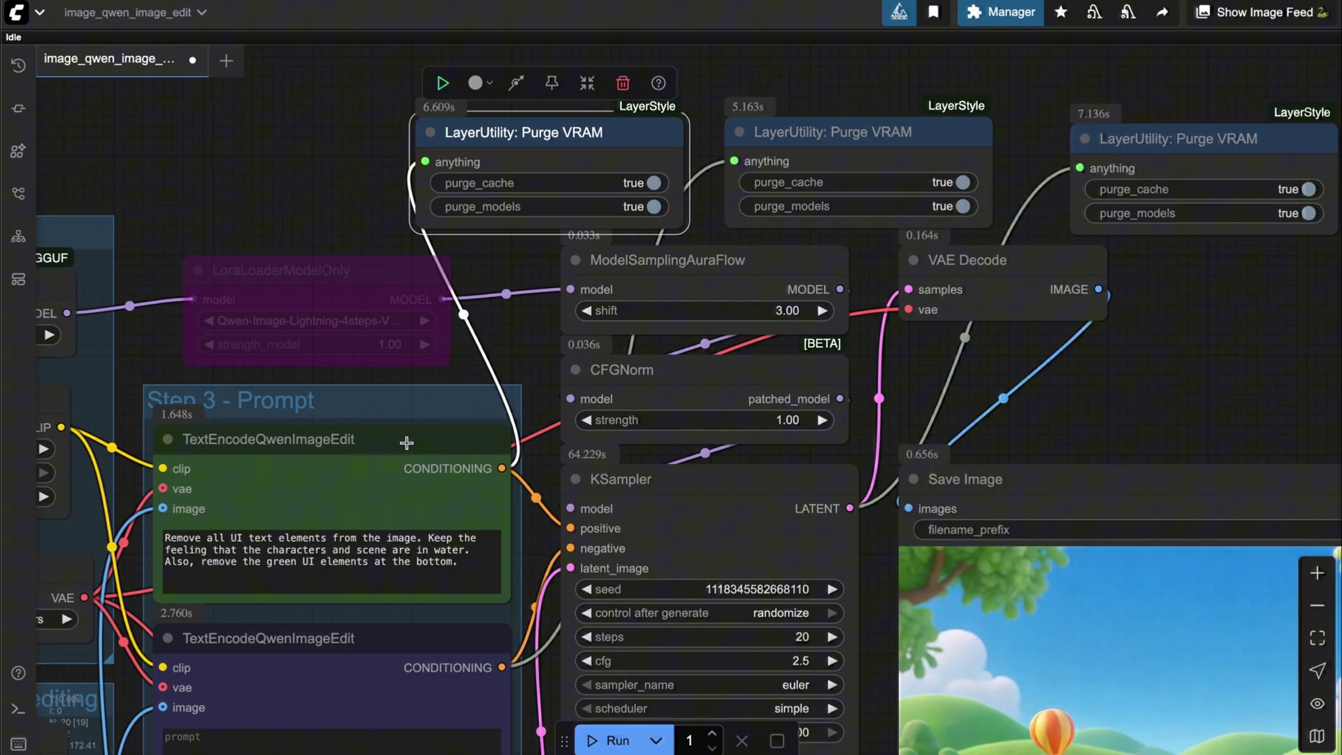
pyautogui.click(786, 149)
pyautogui.moveTo(356, 228); pyautogui.dragTo(265, 227)
pyautogui.click(389, 543)
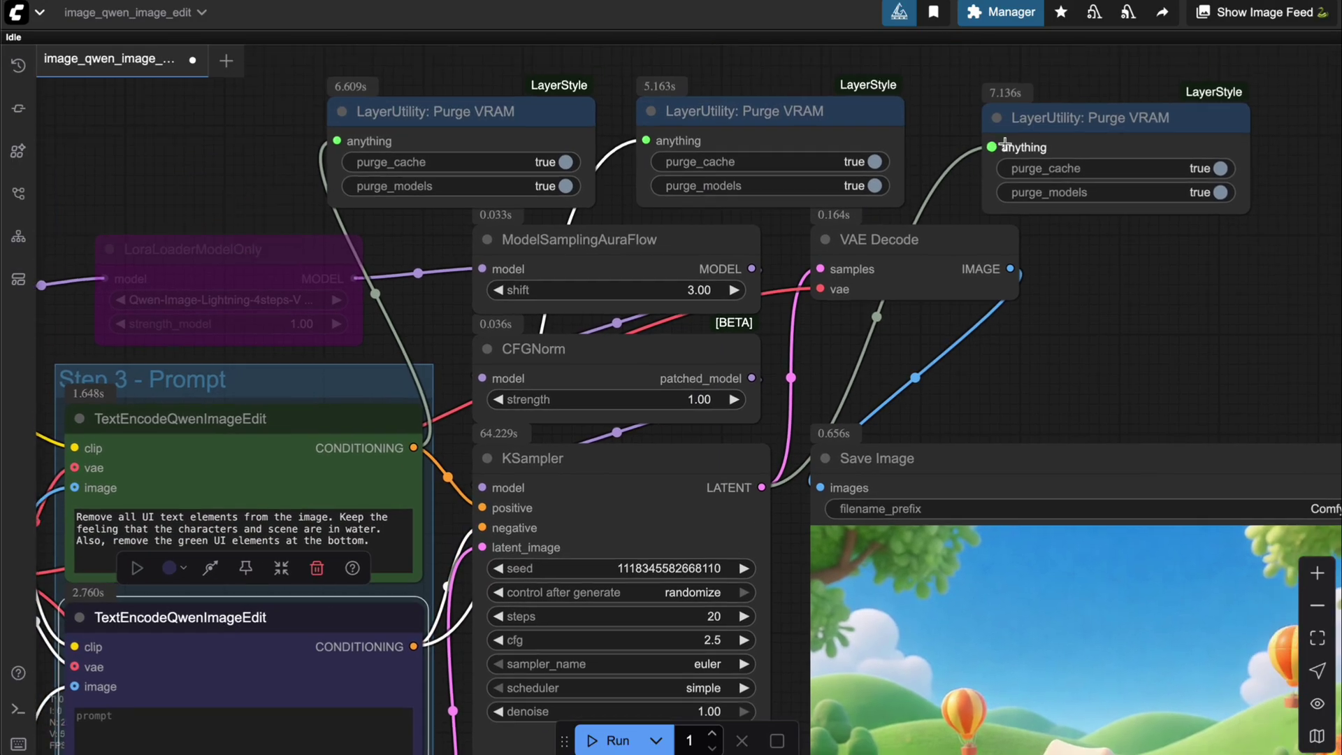
# Step: Trace the third Purge VRAM node's link to the KSampler's latent output and its place before VAE Decode
pyautogui.click(1035, 121)
pyautogui.click(677, 469)
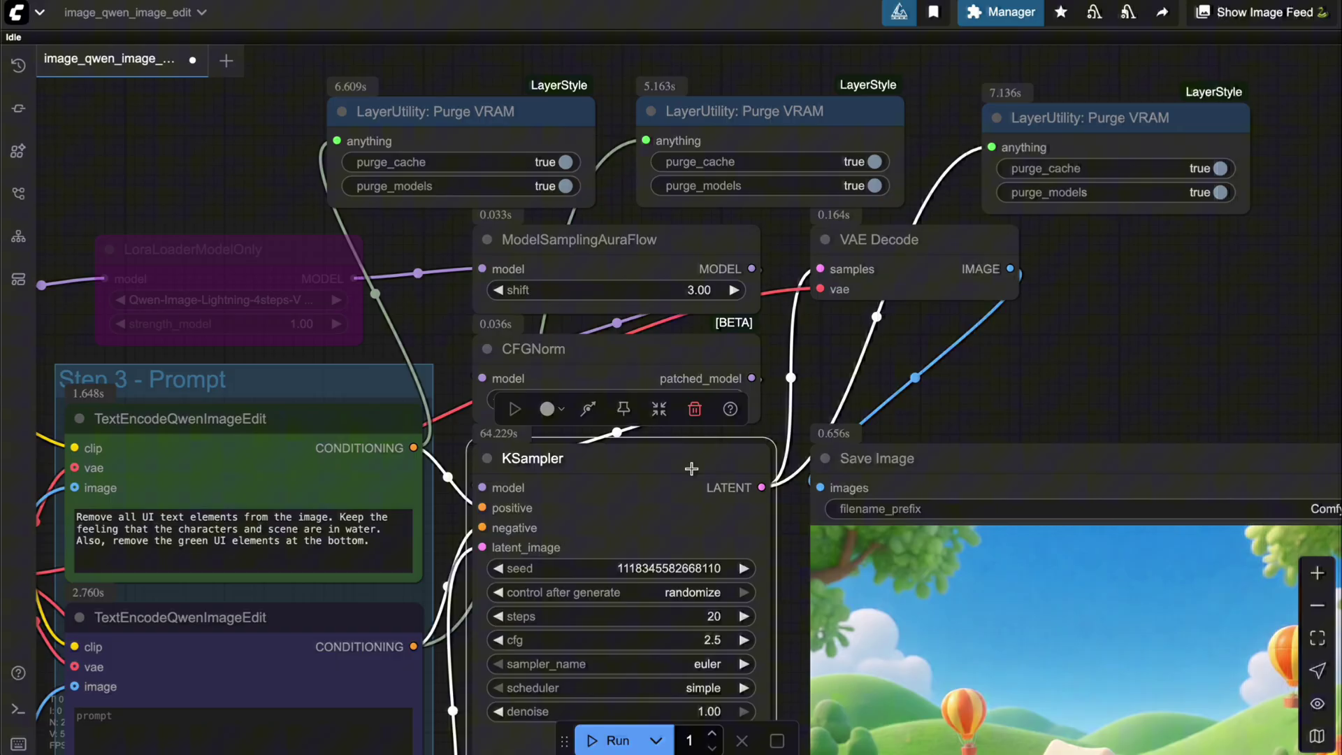
pyautogui.click(1061, 116)
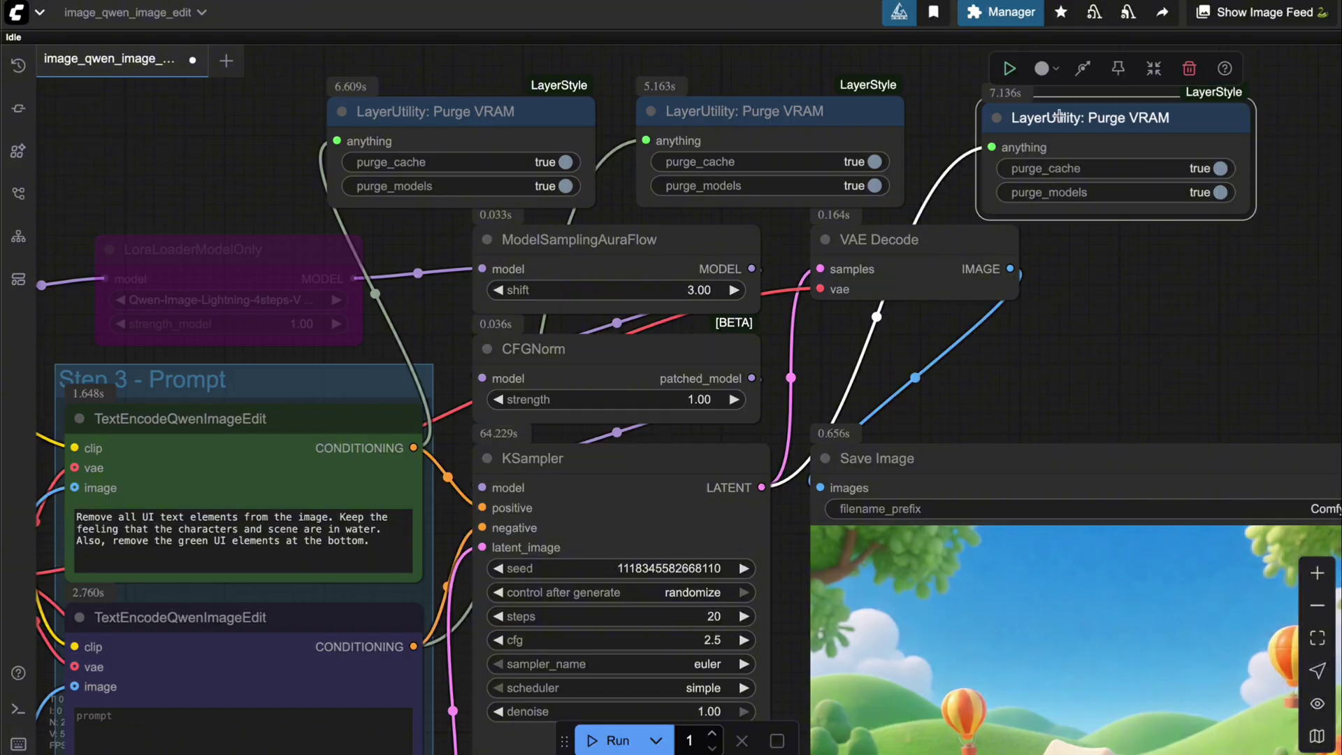
pyautogui.click(908, 242)
pyautogui.click(1048, 116)
pyautogui.click(1114, 308)
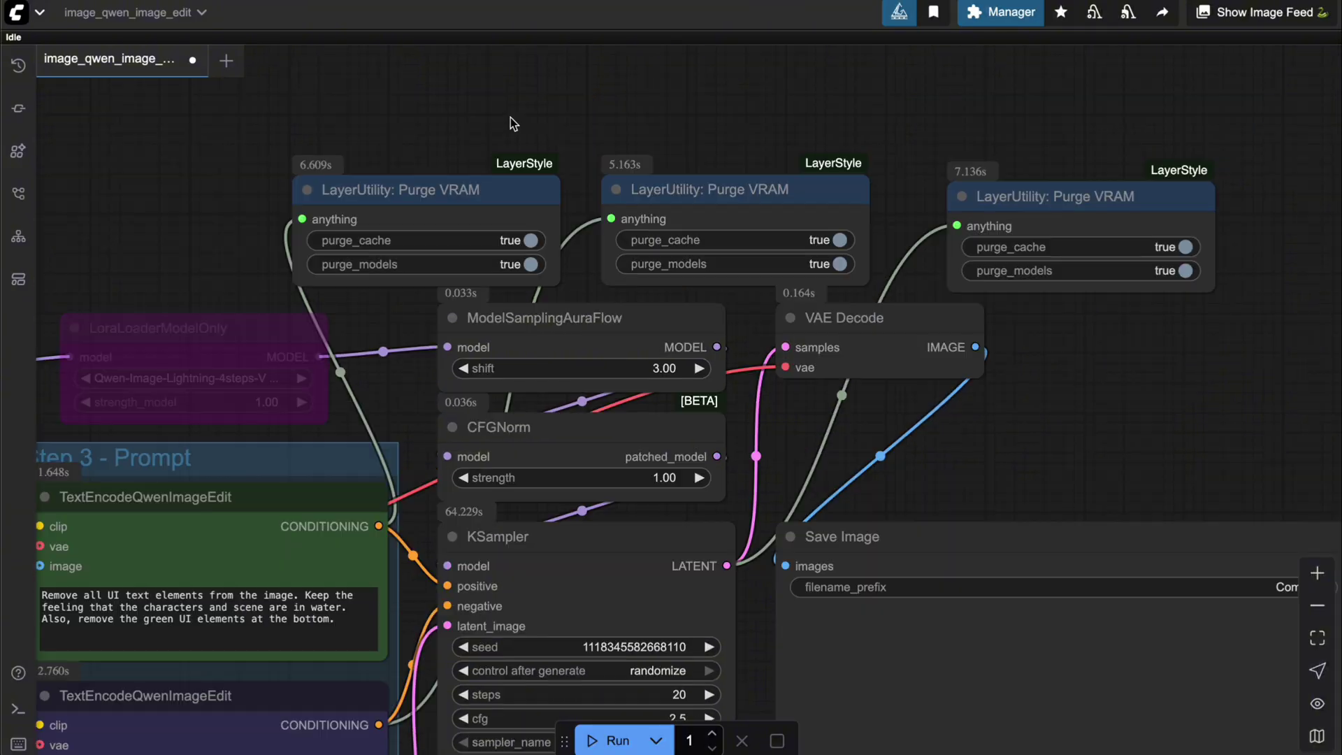
# Step: Enable the bypassed LoraLoaderModelOnly node between the Unet Loader (GGUF) and ModelSamplingAuraFlow
pyautogui.moveTo(511, 116); pyautogui.dragTo(809, 97)
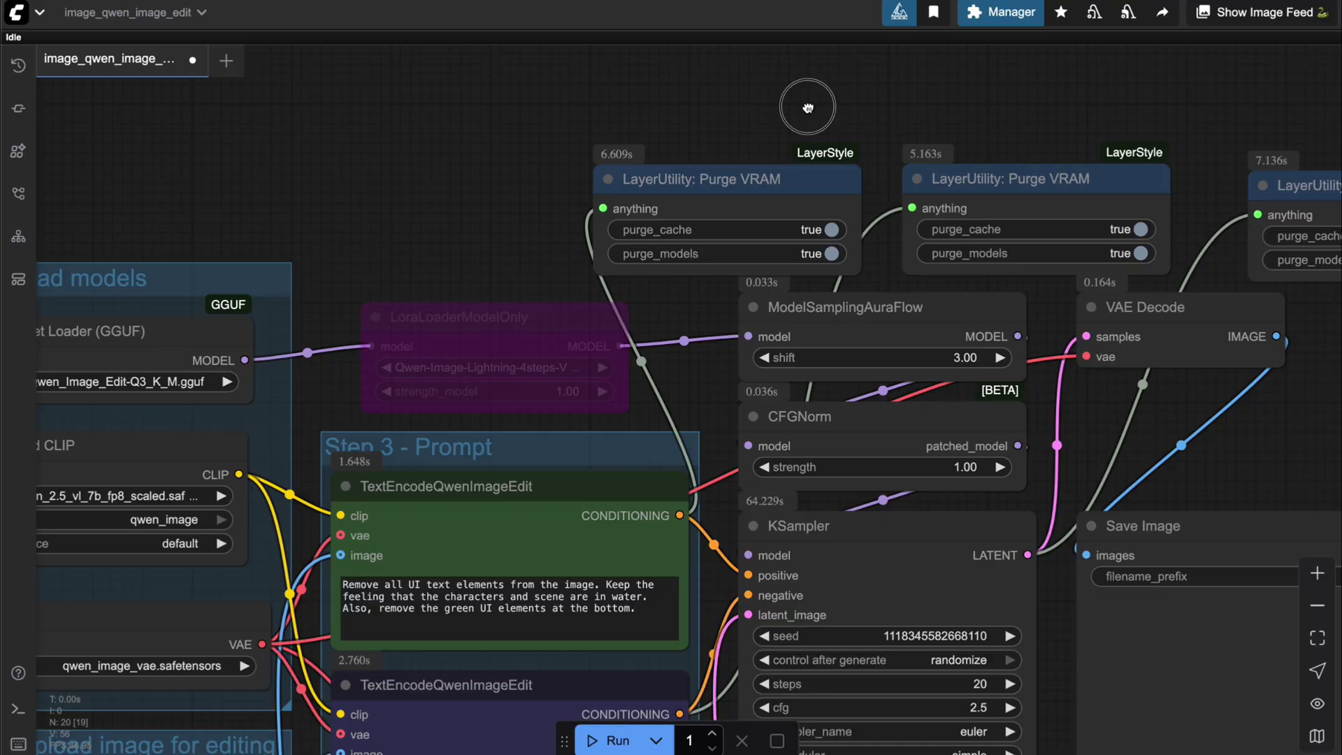
pyautogui.click(560, 303)
pyautogui.click(461, 267)
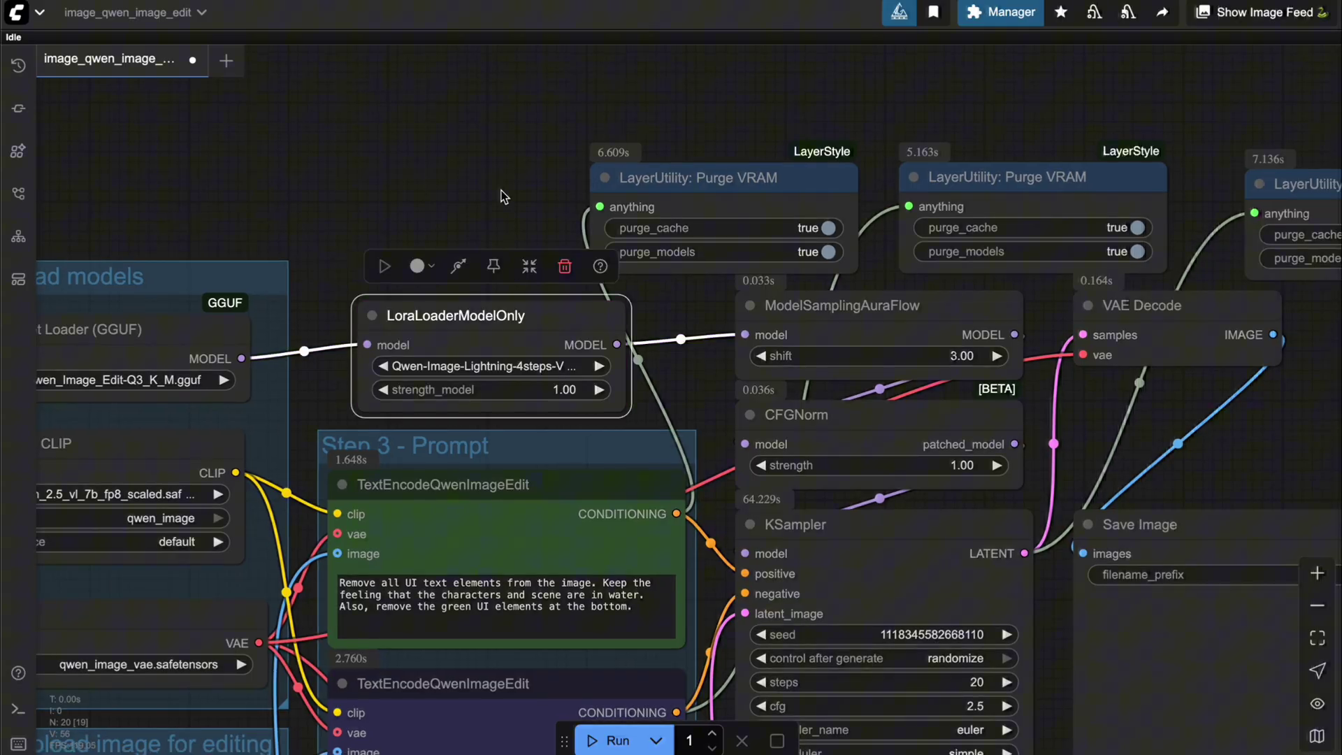
# Step: Choose Qwen-Image-Lightning-4steps-V1.0.safetensors as the LoRA in the LoraLoaderModelOnly node
pyautogui.click(501, 190)
pyautogui.moveTo(501, 191); pyautogui.dragTo(436, 159)
pyautogui.click(462, 277)
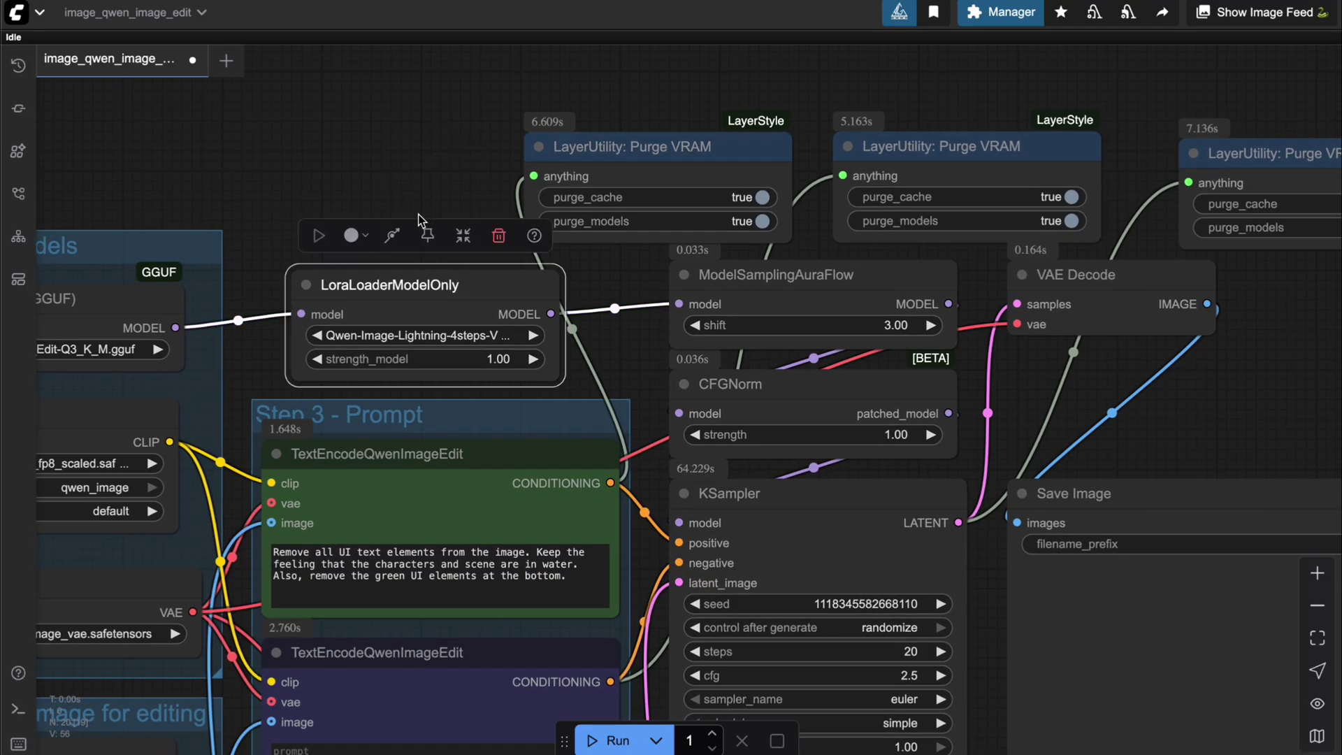
pyautogui.click(458, 336)
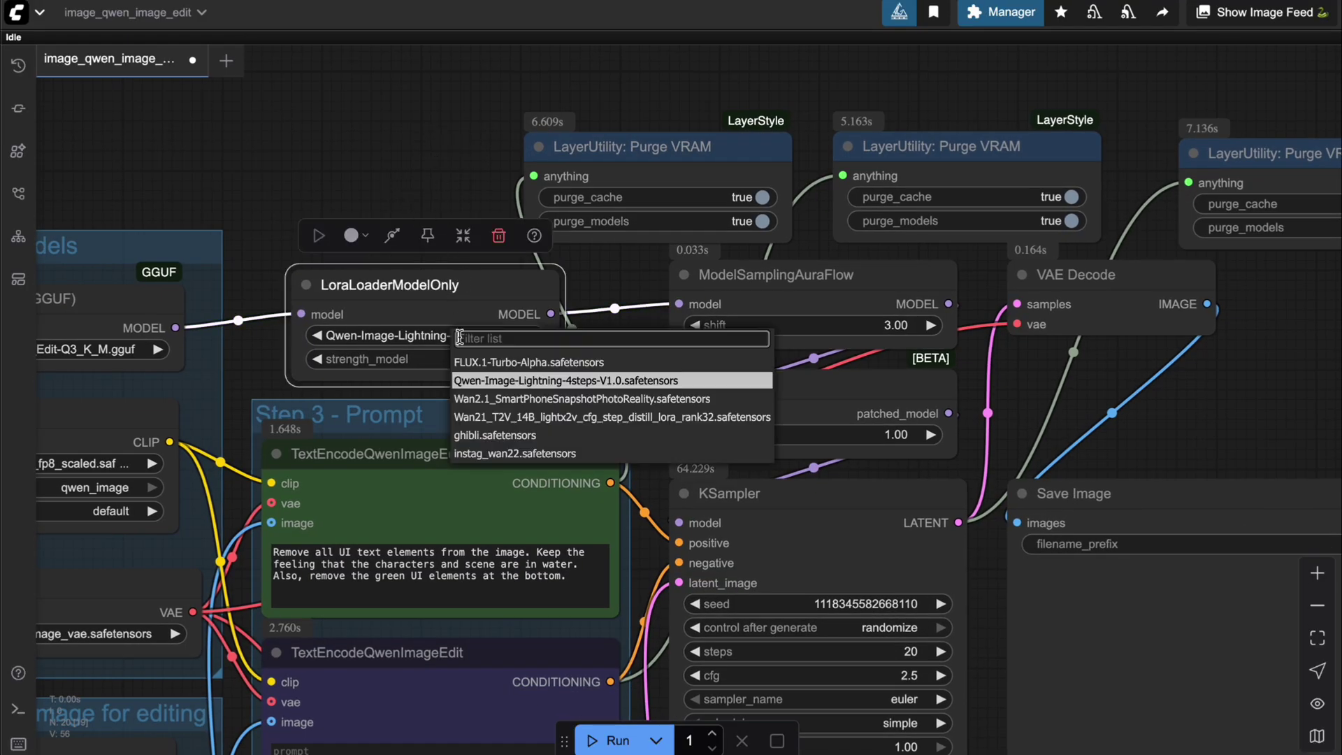
pyautogui.click(482, 381)
# Step: Set the KSampler's steps to 4 and its cfg to 1.0
pyautogui.moveTo(438, 190); pyautogui.dragTo(347, 74)
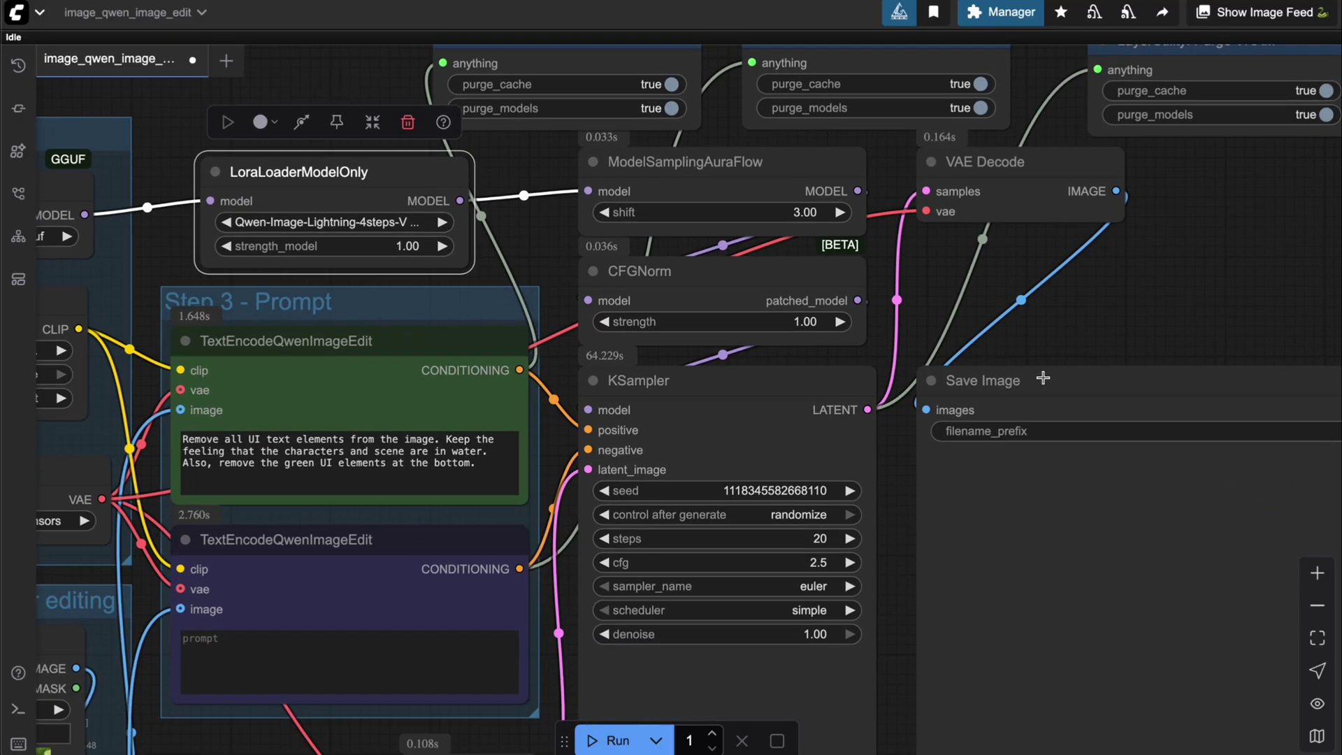
pyautogui.moveTo(1061, 332); pyautogui.dragTo(1004, 220)
pyautogui.click(758, 427)
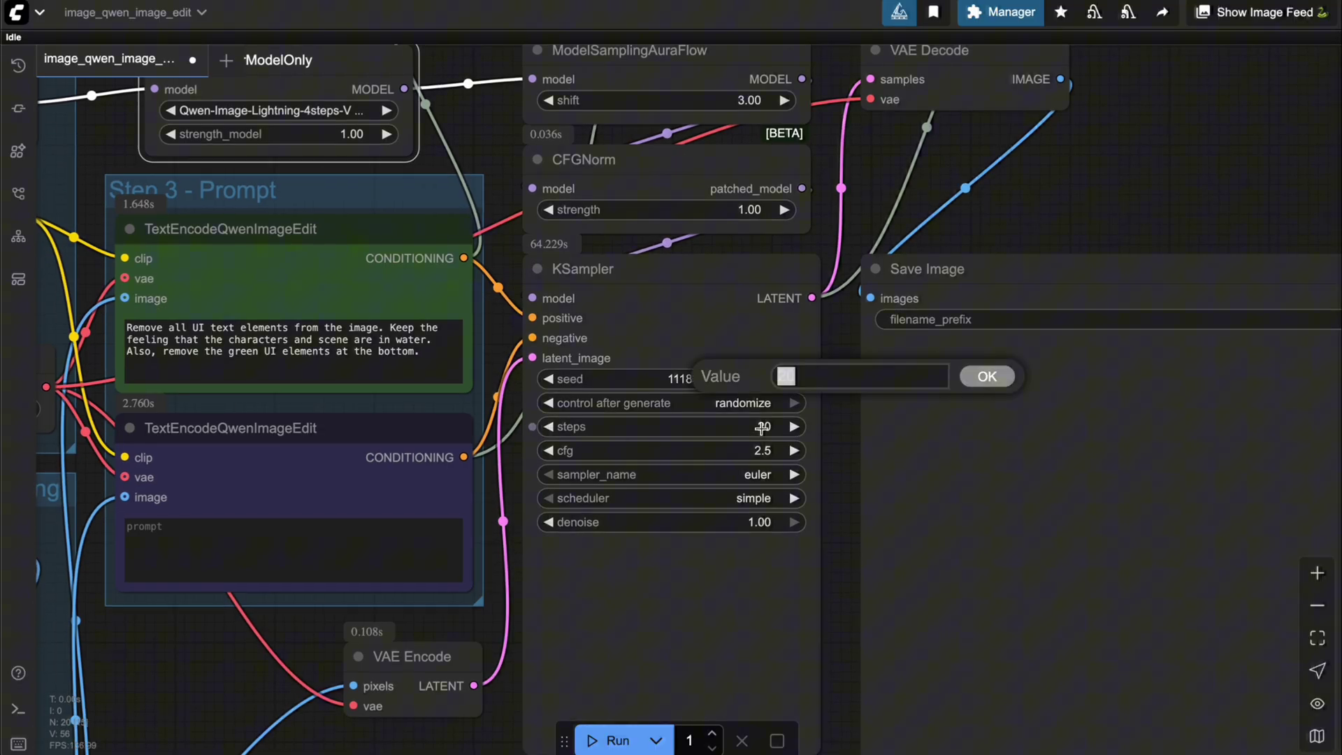
pyautogui.write('4')
pyautogui.press('Return')
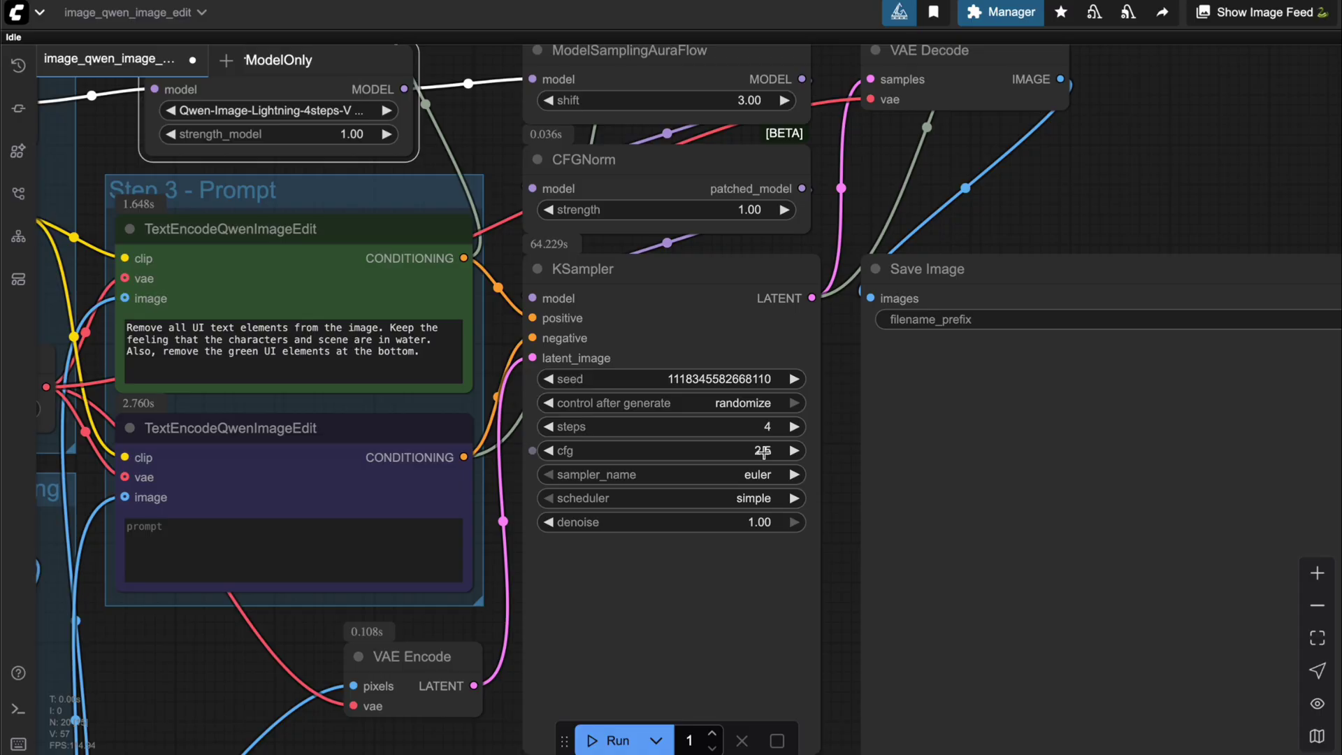
pyautogui.click(763, 449)
pyautogui.write('1')
pyautogui.press('Return')
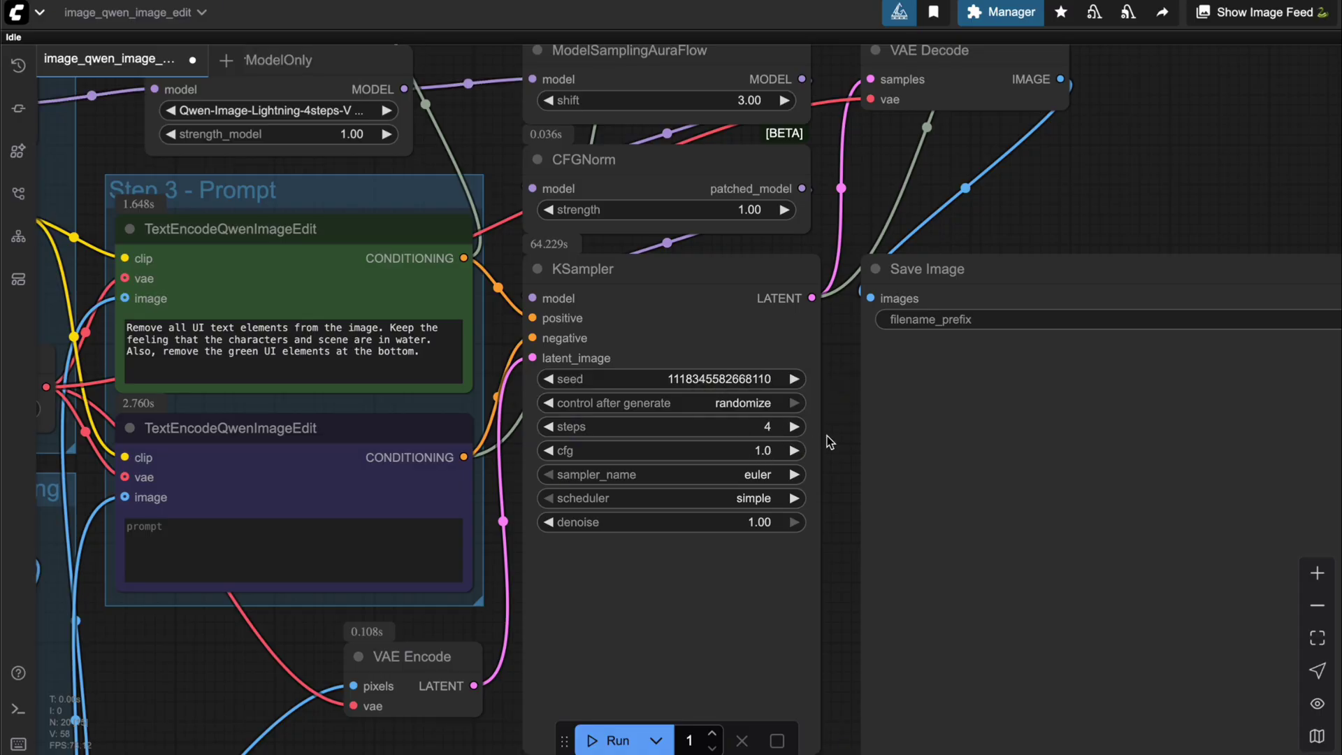
# Step: Run the workflow with the 4-step Lightning LoRA settings and view the generated picture in the Save Image node
pyautogui.moveTo(827, 435); pyautogui.dragTo(817, 473)
pyautogui.moveTo(962, 267); pyautogui.dragTo(984, 306)
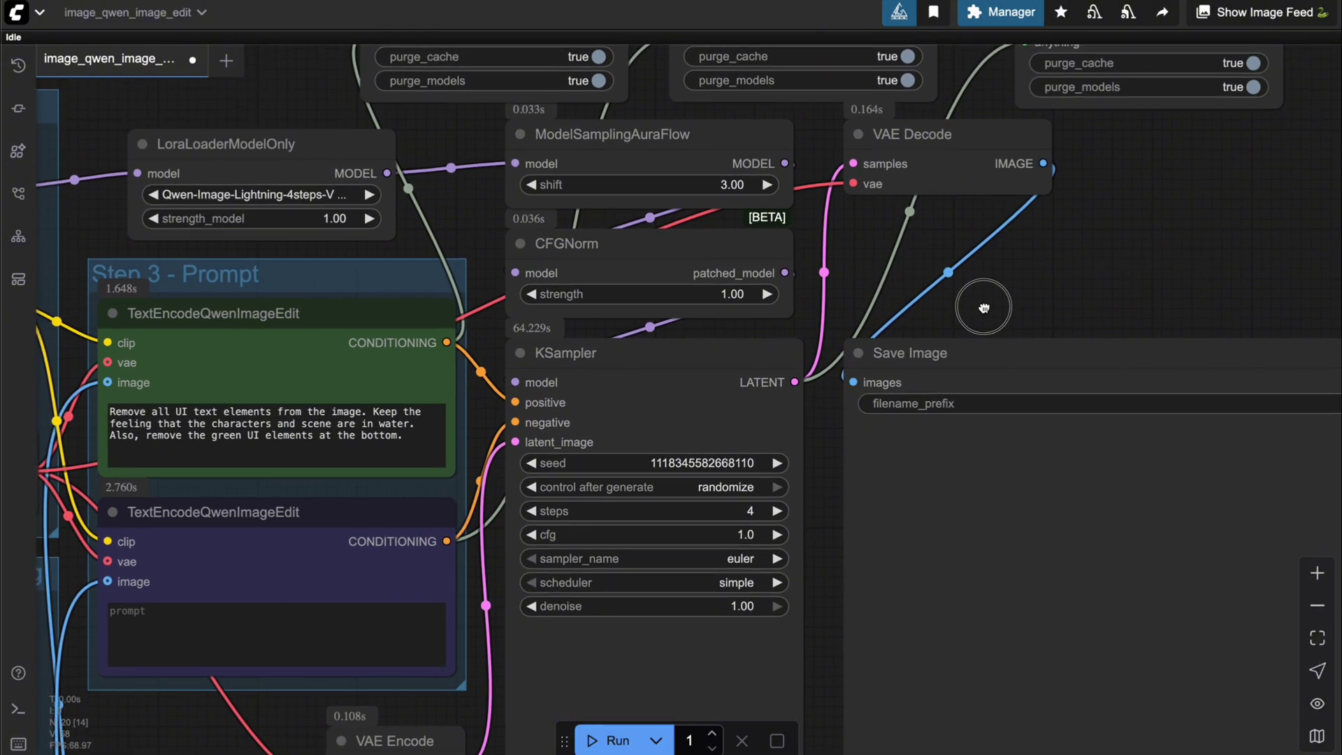
pyautogui.scroll(-3, 984, 307)
pyautogui.moveTo(902, 217); pyautogui.dragTo(902, 175)
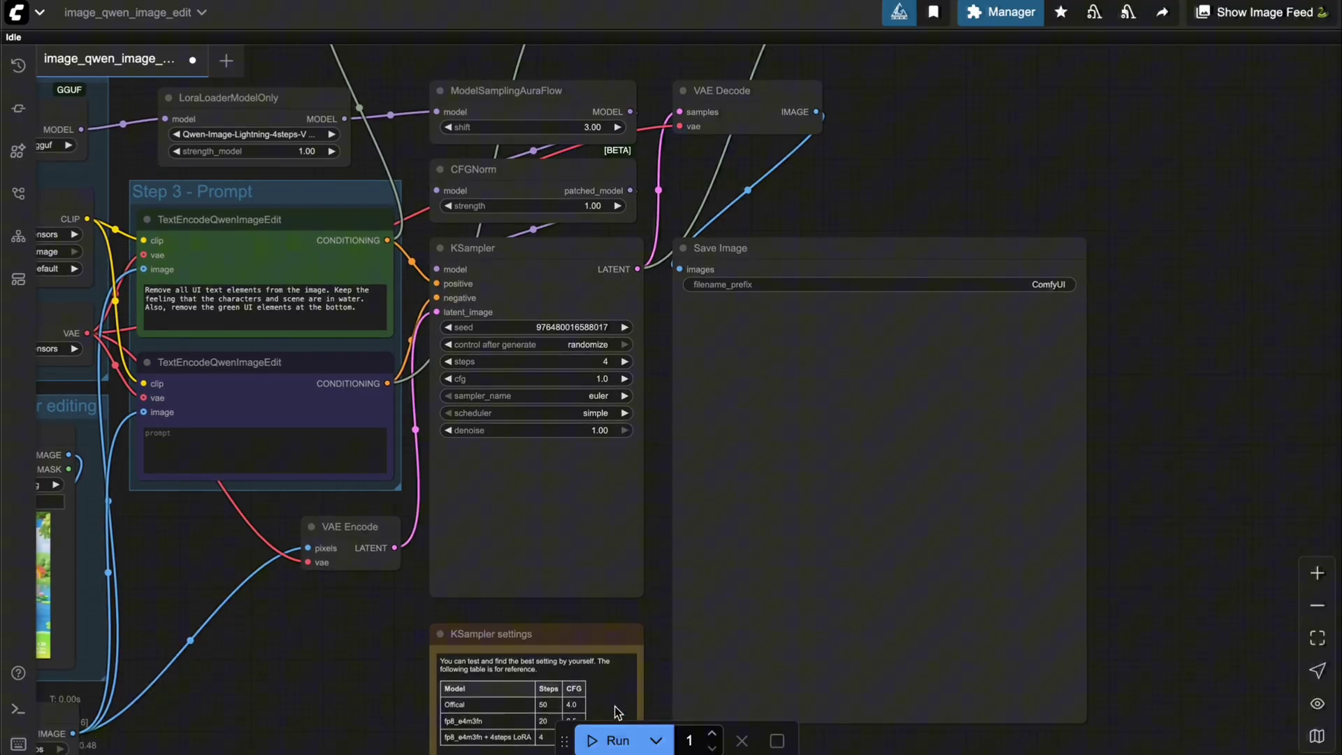
pyautogui.click(613, 740)
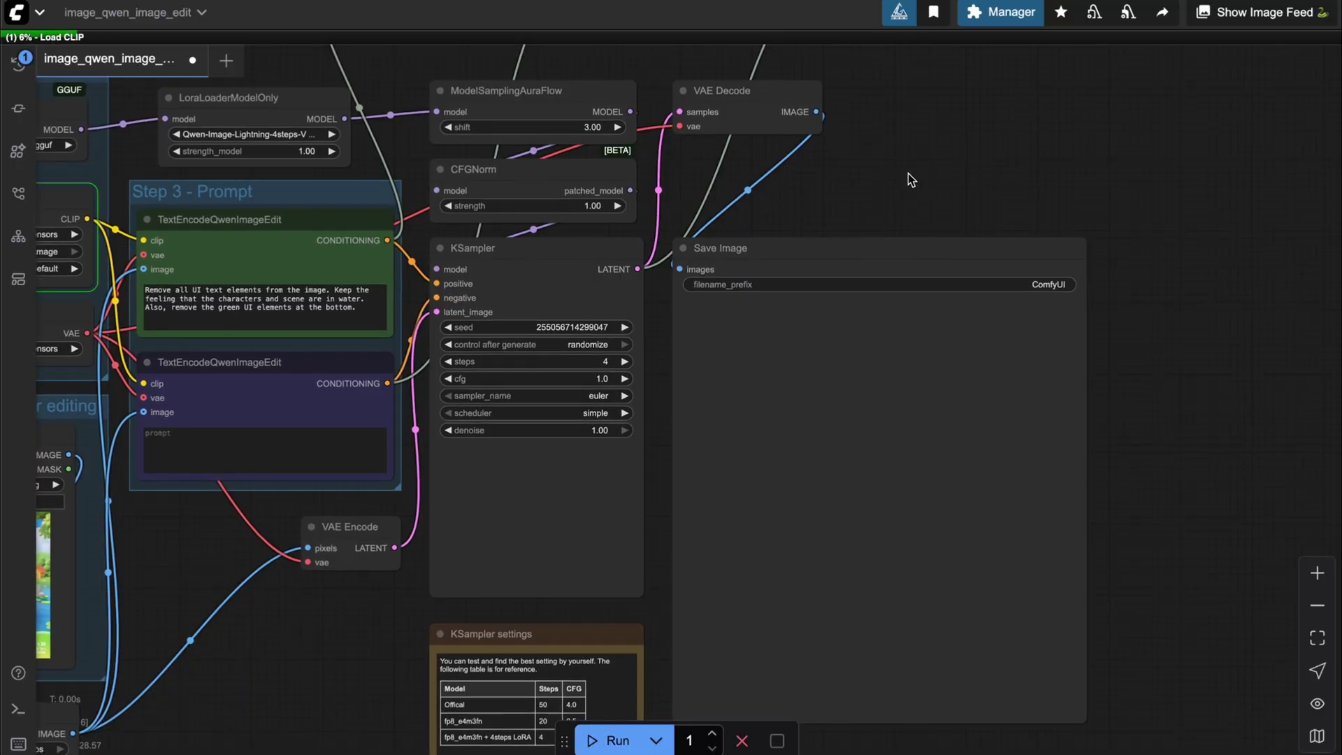
pyautogui.moveTo(982, 198); pyautogui.dragTo(823, 189)
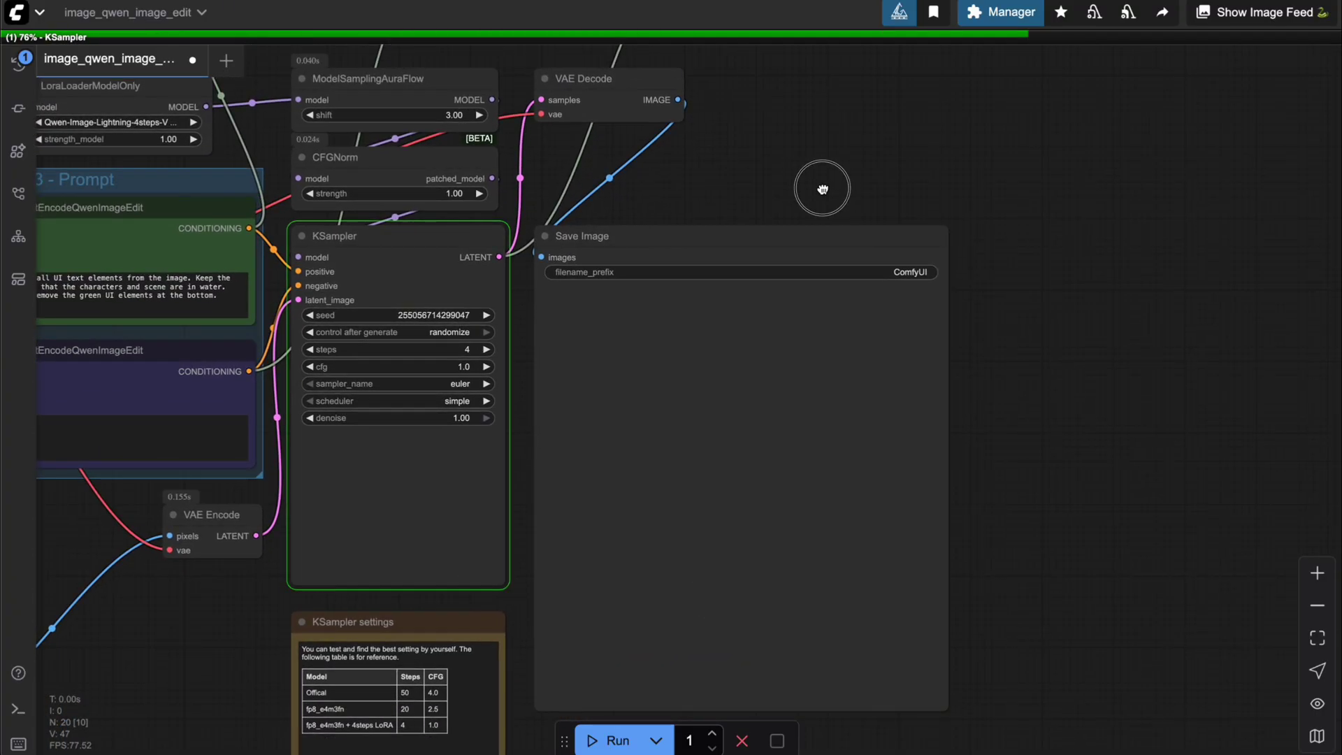
pyautogui.moveTo(823, 189); pyautogui.dragTo(887, 196)
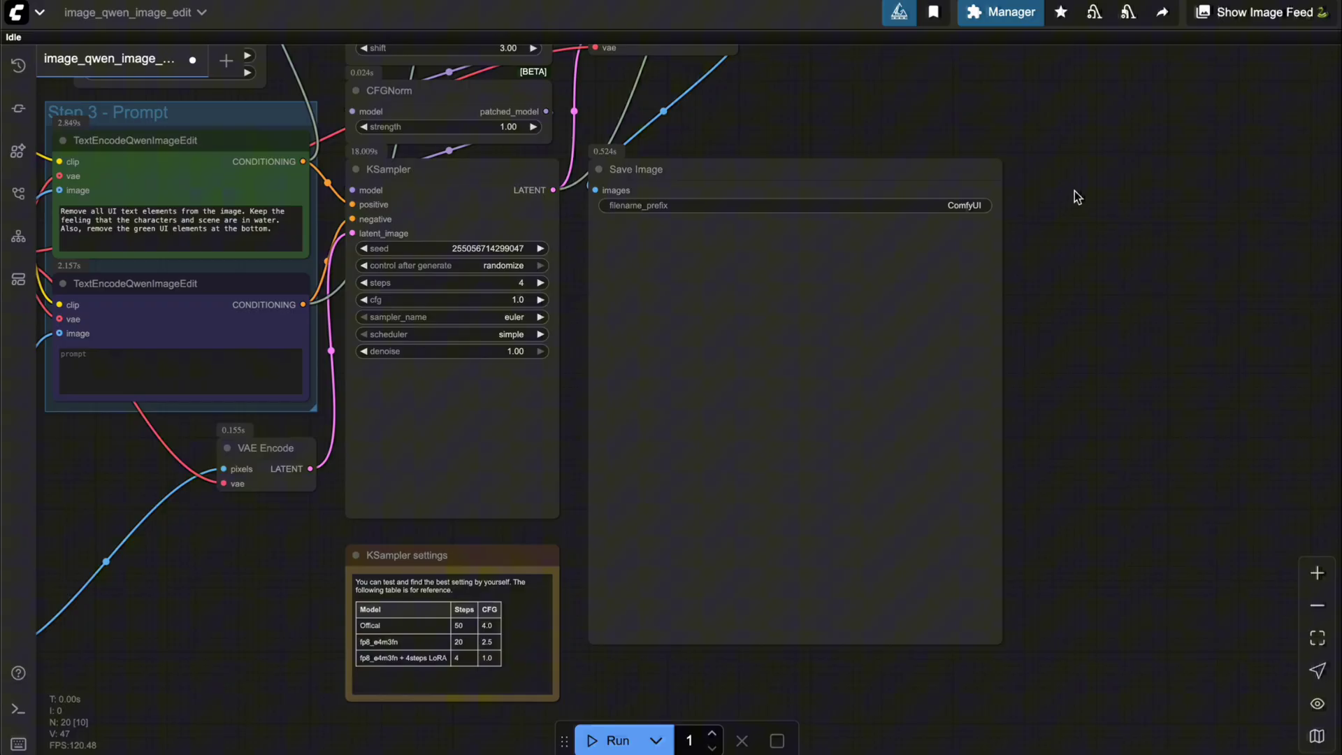
pyautogui.moveTo(1074, 190); pyautogui.dragTo(1062, 191)
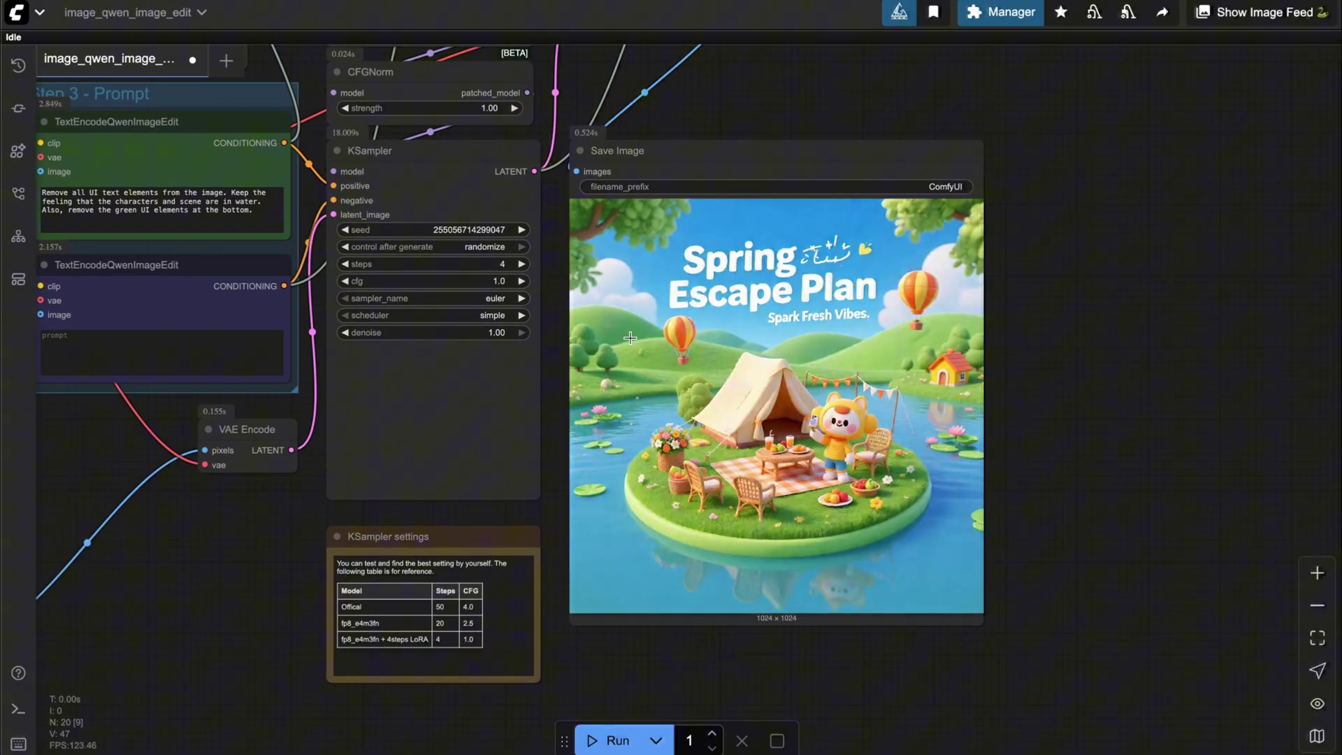
pyautogui.moveTo(546, 405); pyautogui.dragTo(609, 440)
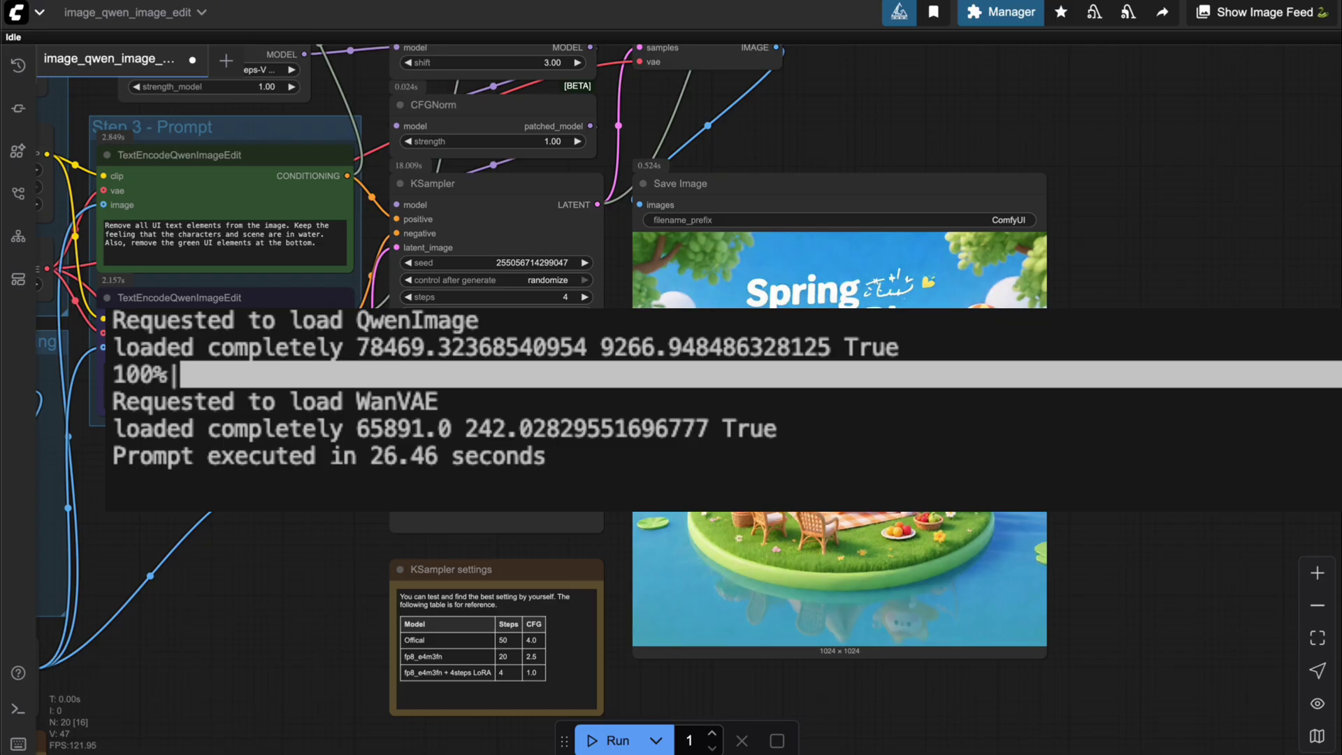
pyautogui.moveTo(734, 117); pyautogui.dragTo(772, 116)
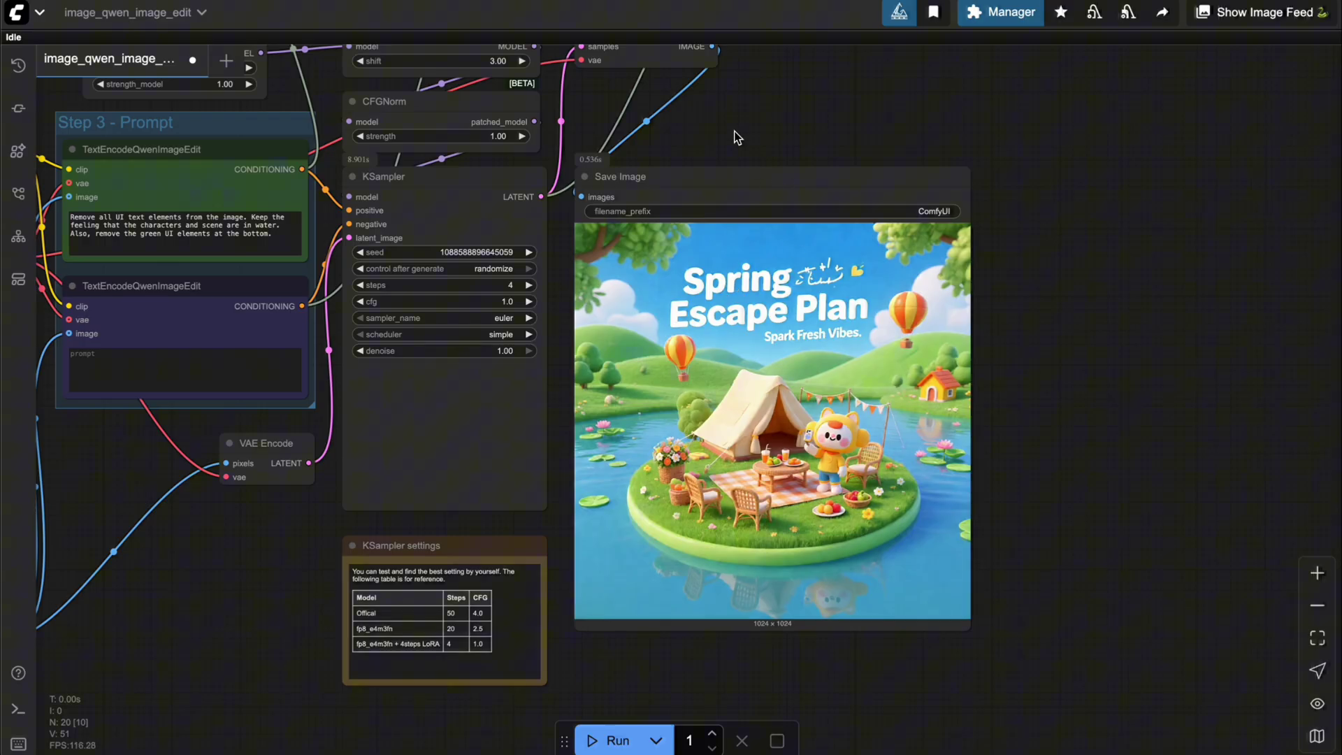
# Step: Remove the word "UI" from the positive prompt's first sentence so it reads "Remove all text elements from the image."
pyautogui.moveTo(762, 134); pyautogui.dragTo(1170, 148)
pyautogui.moveTo(526, 480); pyautogui.dragTo(534, 563)
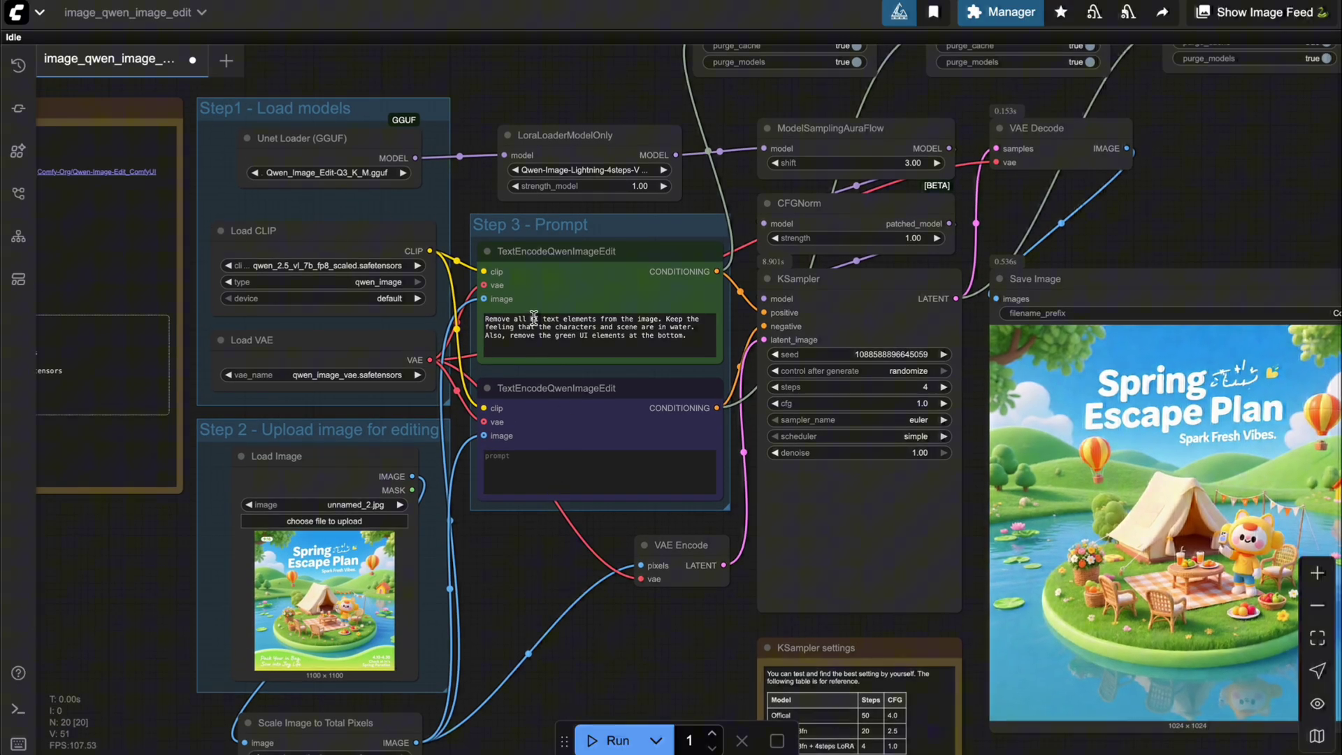
pyautogui.scroll(10, 558, 317)
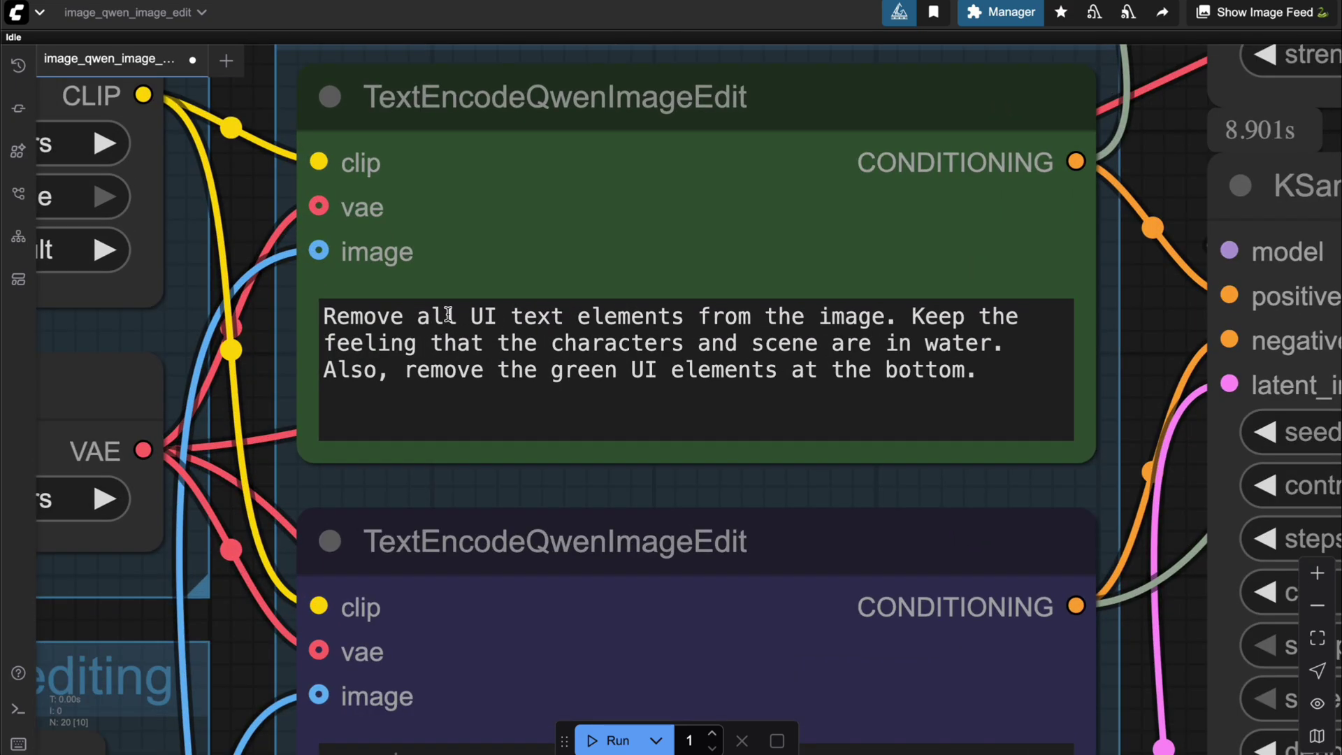
pyautogui.click(491, 316)
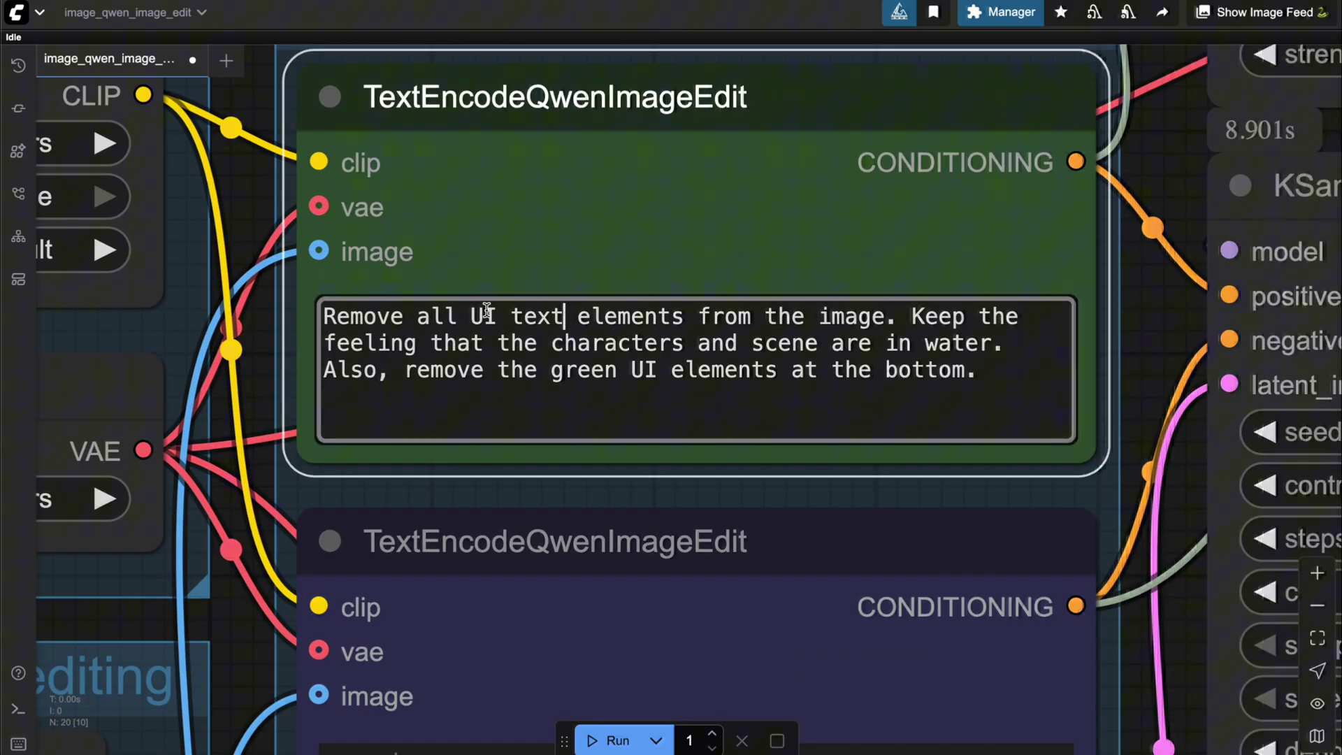
pyautogui.doubleClick(486, 313)
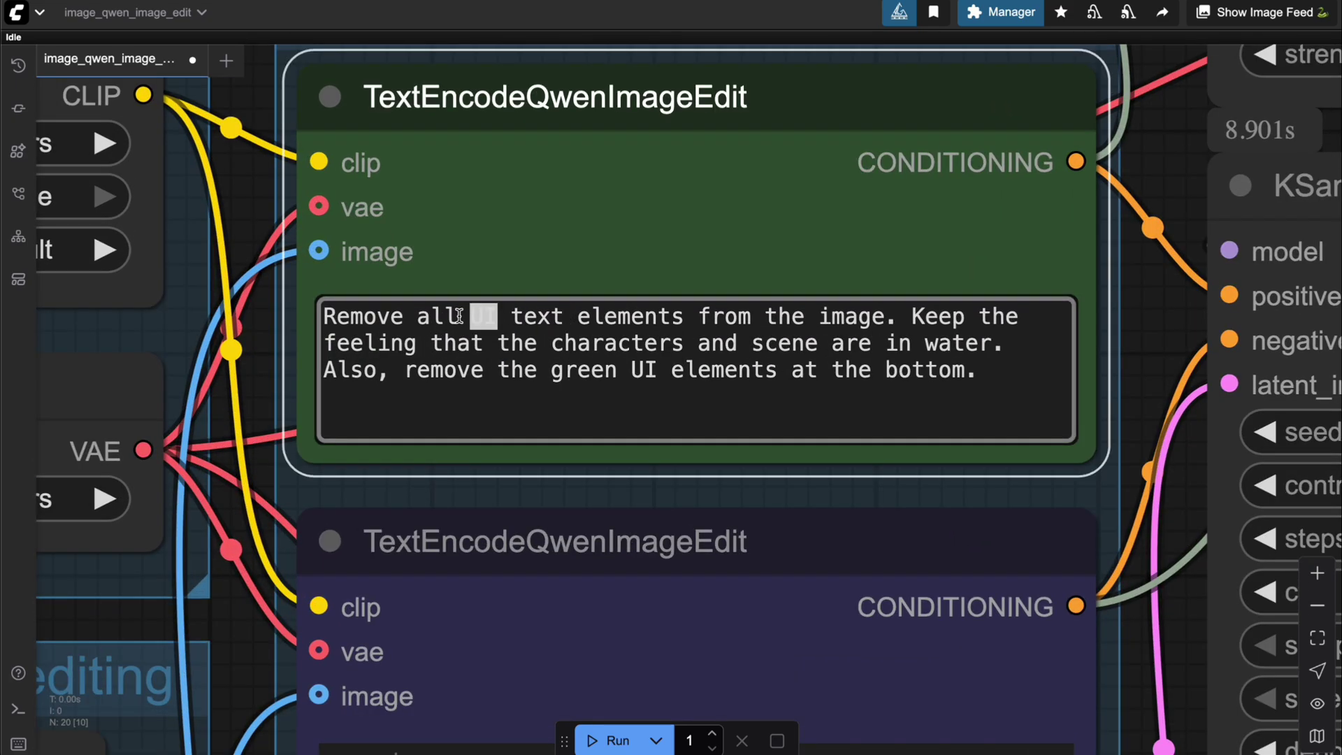
pyautogui.click(491, 319)
pyautogui.press('BackSpace')
pyautogui.press('BackSpace')
pyautogui.press('BackSpace')
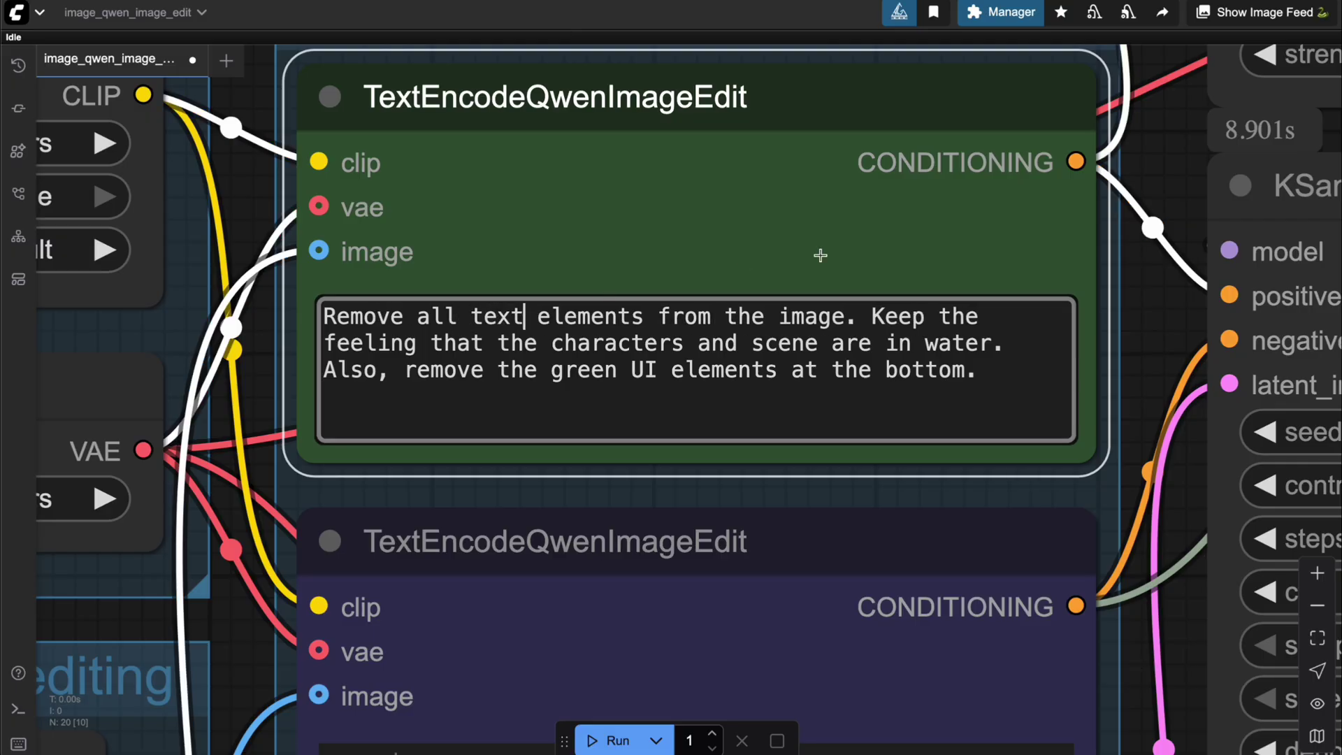
pyautogui.click(1139, 186)
# Step: Run the workflow with the edited prompt and inspect the generated picture in the Save Image node
pyautogui.scroll(-10, 1136, 185)
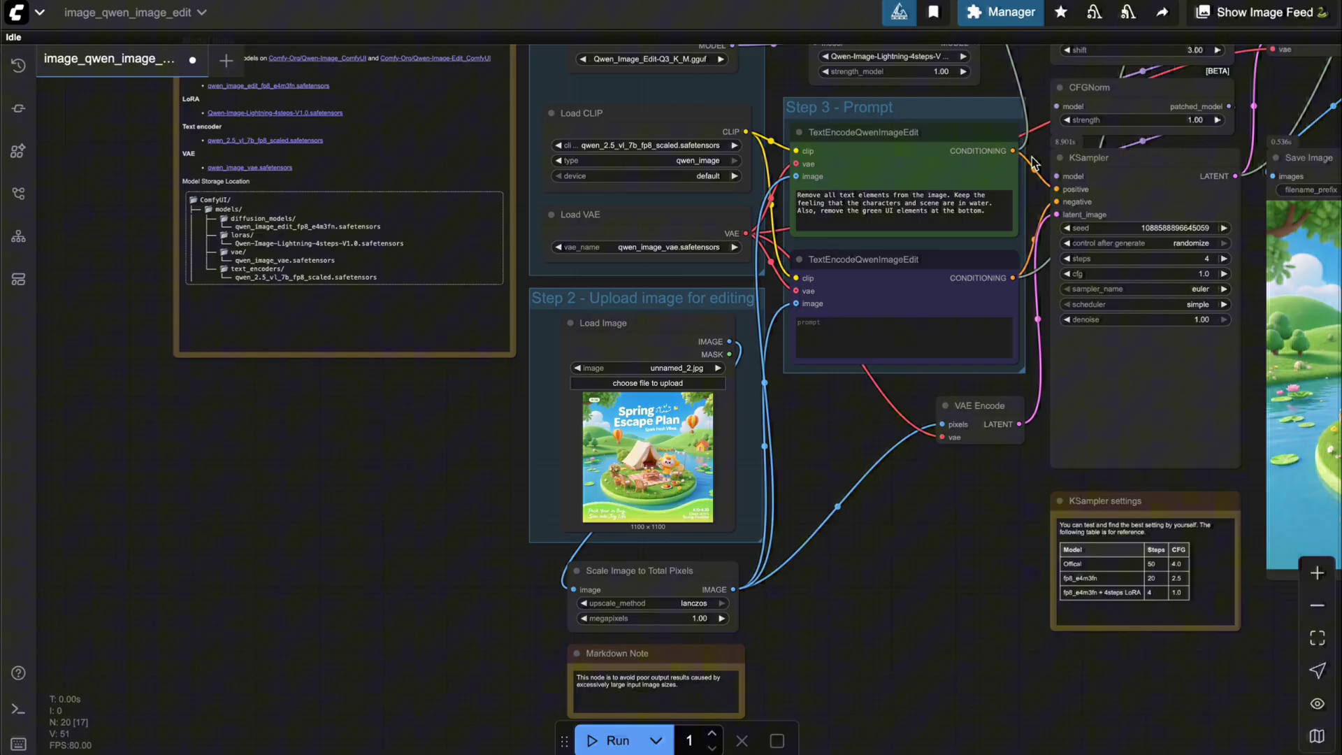
pyautogui.moveTo(939, 533); pyautogui.dragTo(488, 576)
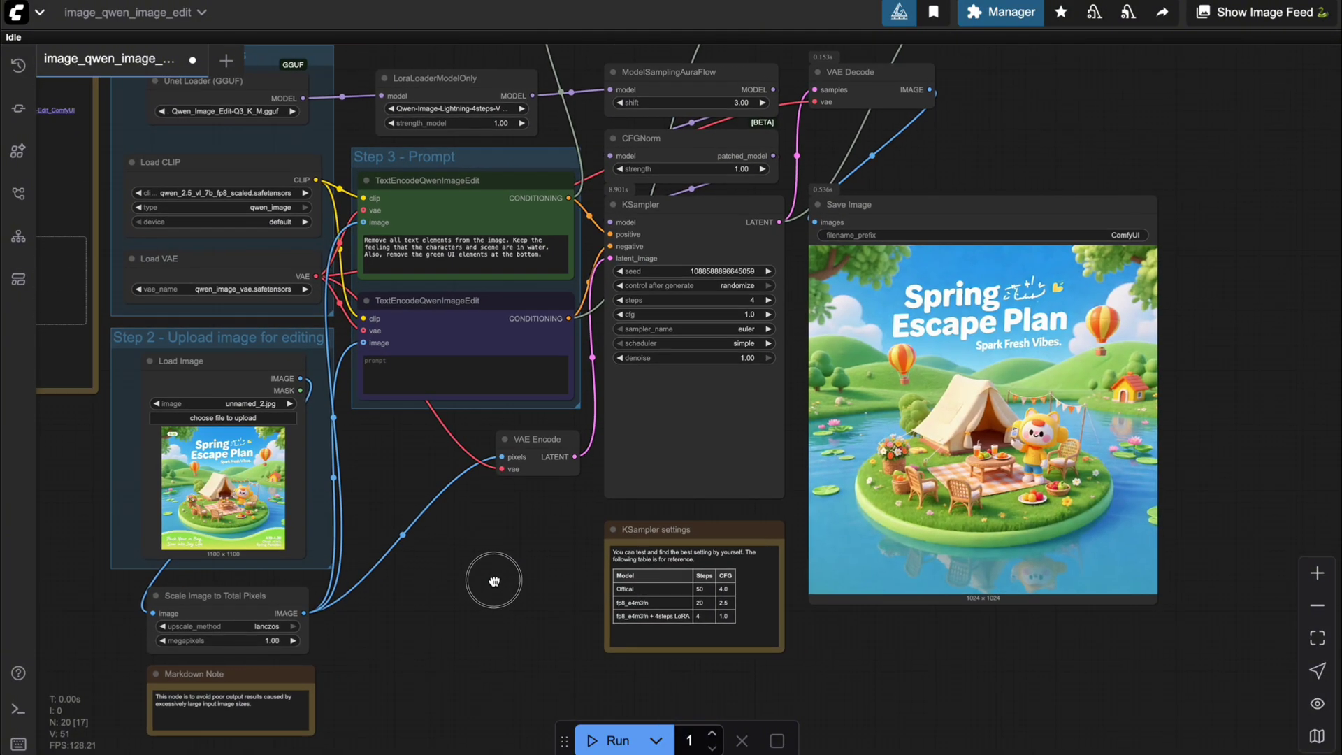
pyautogui.click(607, 742)
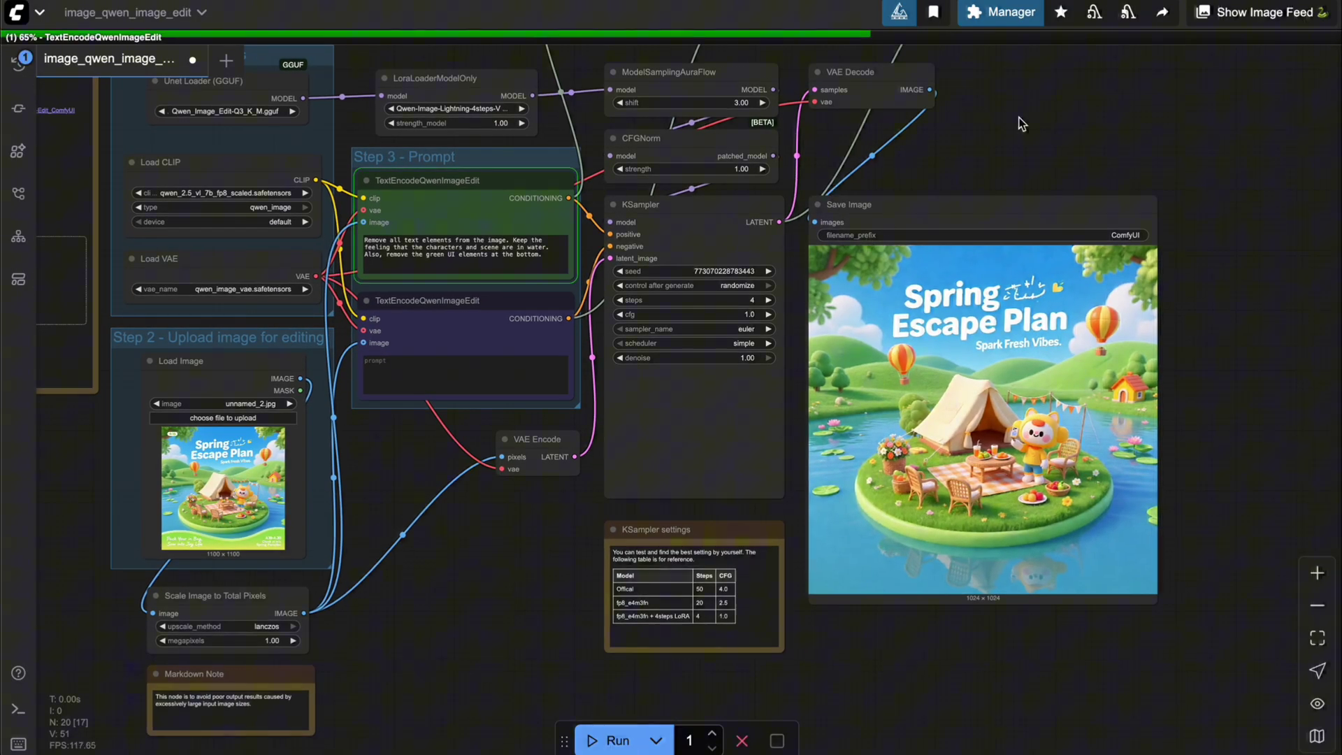
pyautogui.moveTo(1006, 118); pyautogui.dragTo(811, 140)
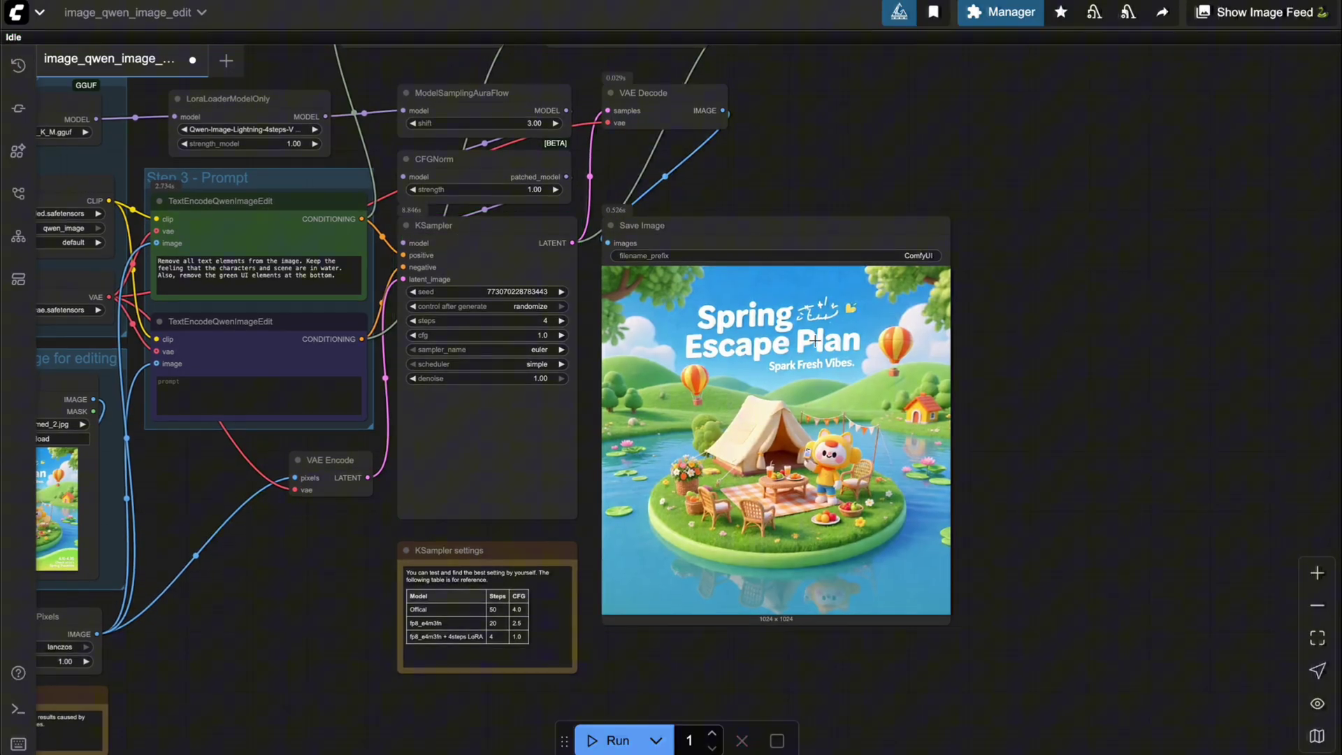
pyautogui.scroll(3, 886, 379)
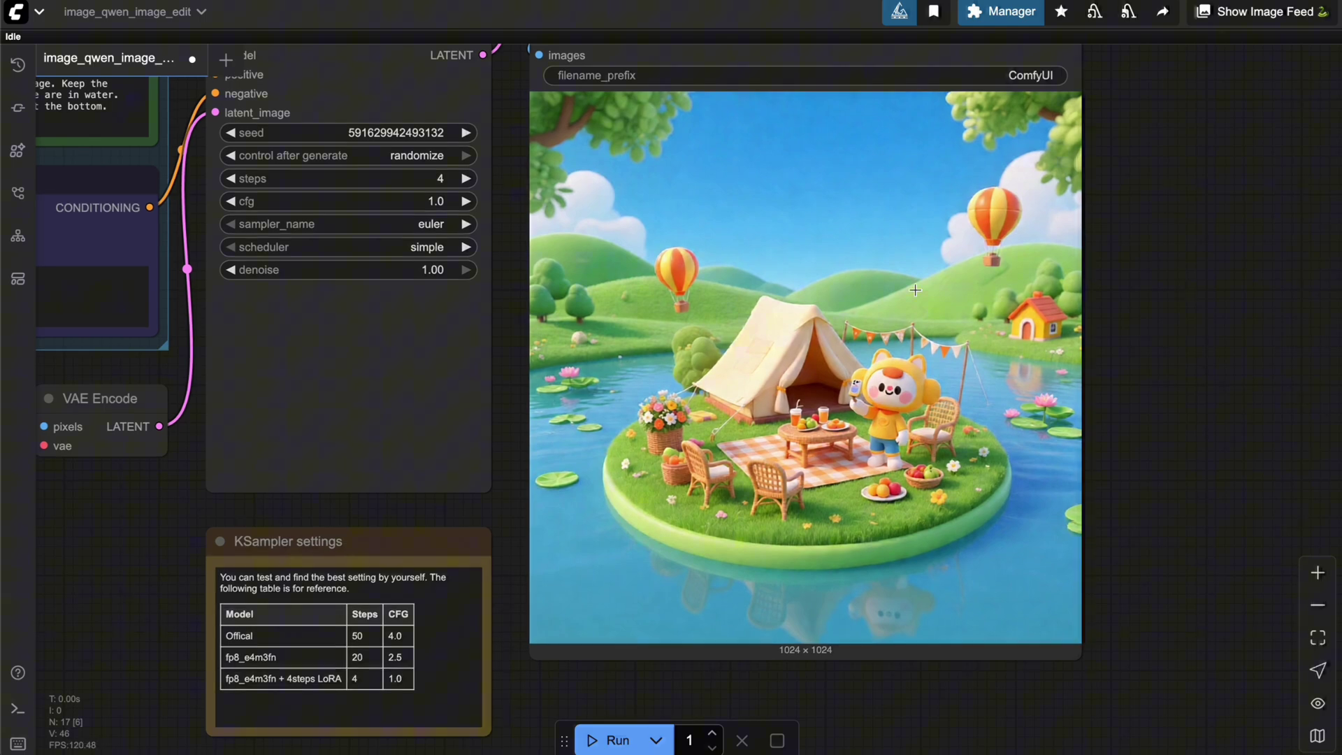
pyautogui.scroll(-5, 1066, 373)
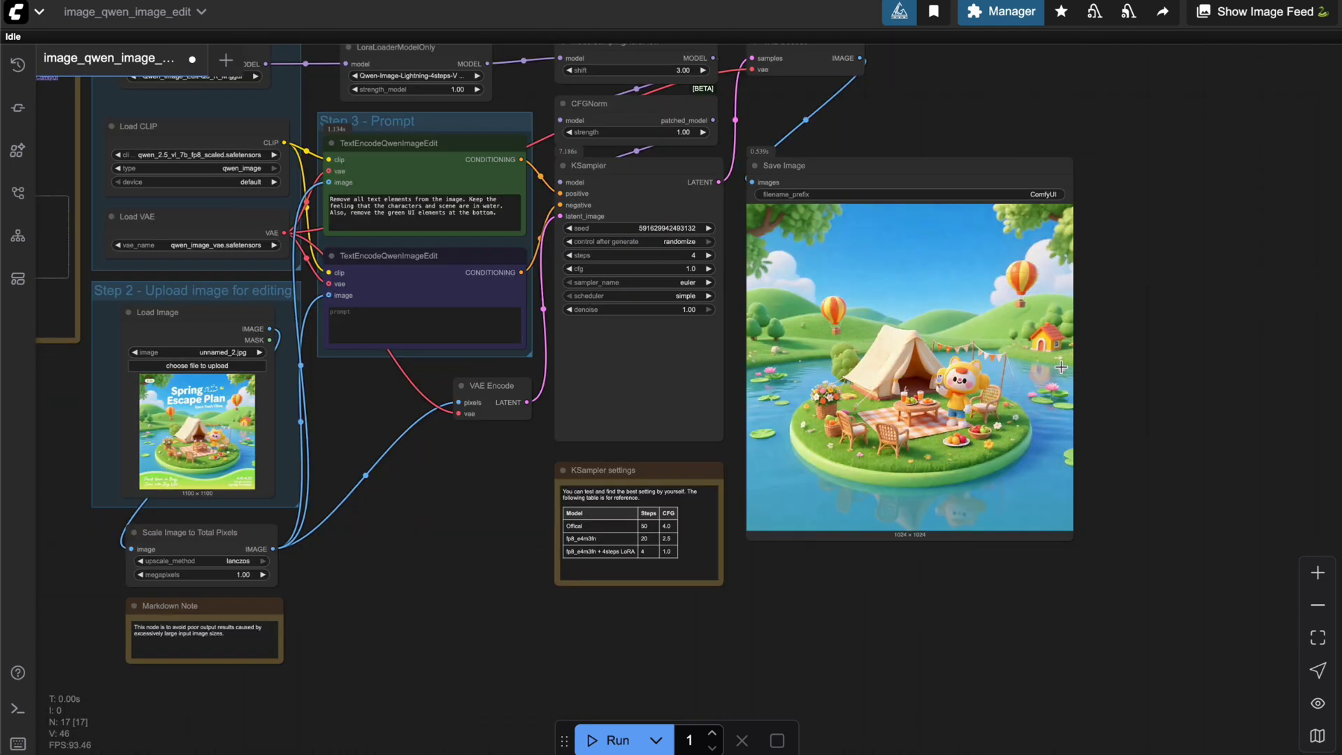
# Step: Place the Load Image node beside the Save Image node and compare the original poster with the edited result
pyautogui.moveTo(1125, 335); pyautogui.dragTo(1100, 337)
pyautogui.moveTo(126, 424); pyautogui.dragTo(876, 446)
pyautogui.scroll(7, 1089, 433)
pyautogui.moveTo(1093, 365); pyautogui.dragTo(1183, 611)
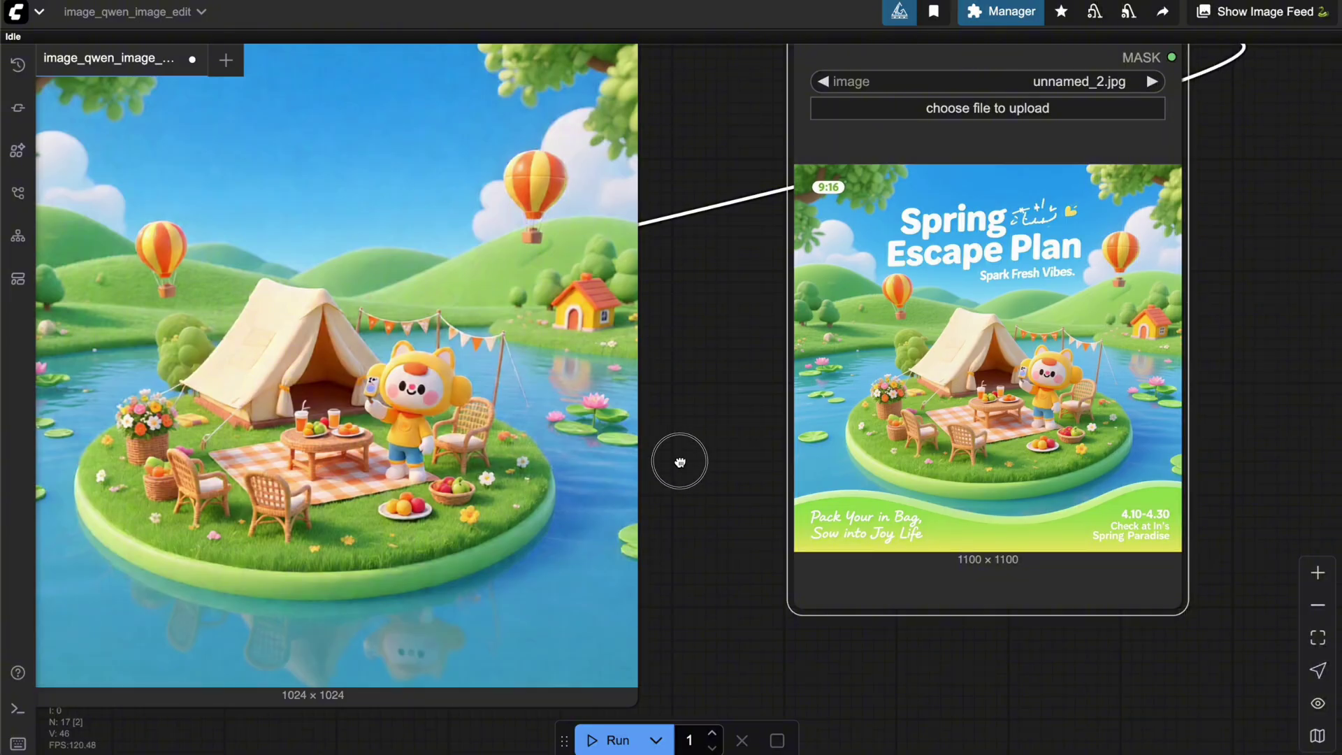
pyautogui.moveTo(679, 462); pyautogui.dragTo(761, 485)
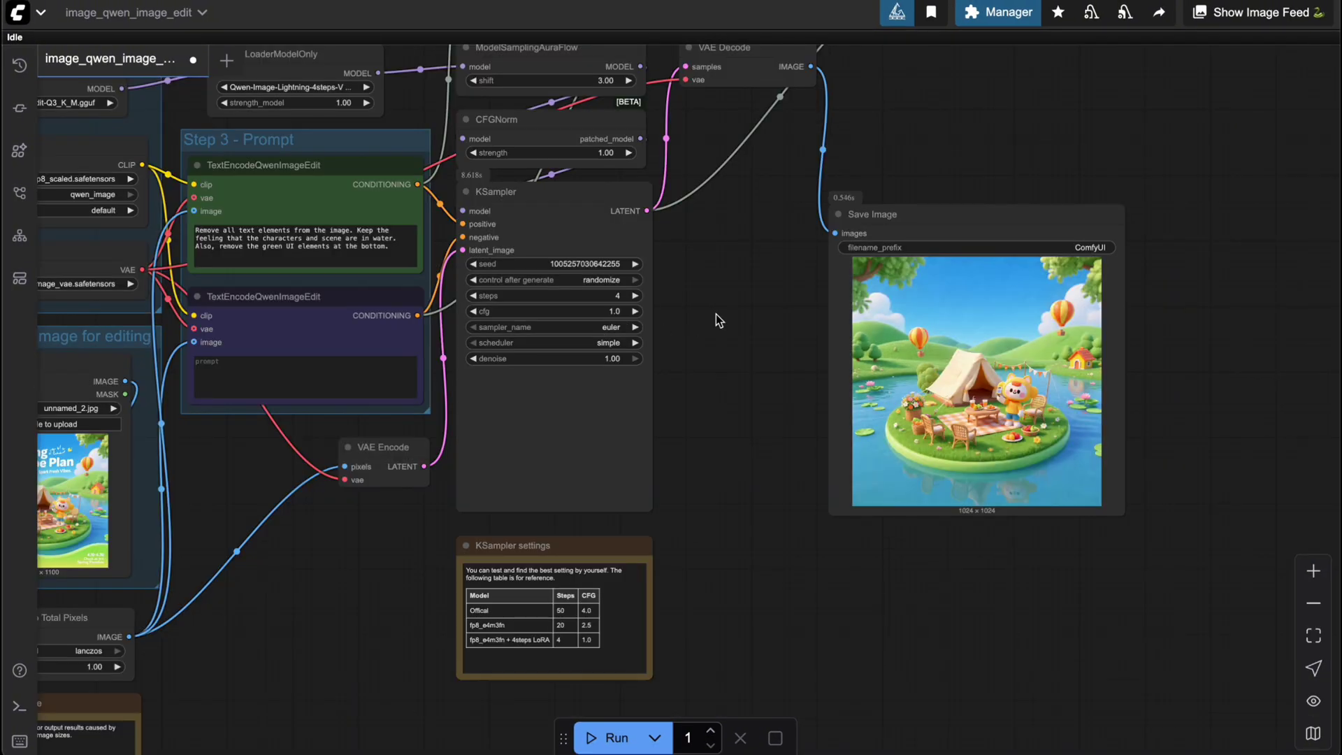
pyautogui.scroll(-5, 716, 313)
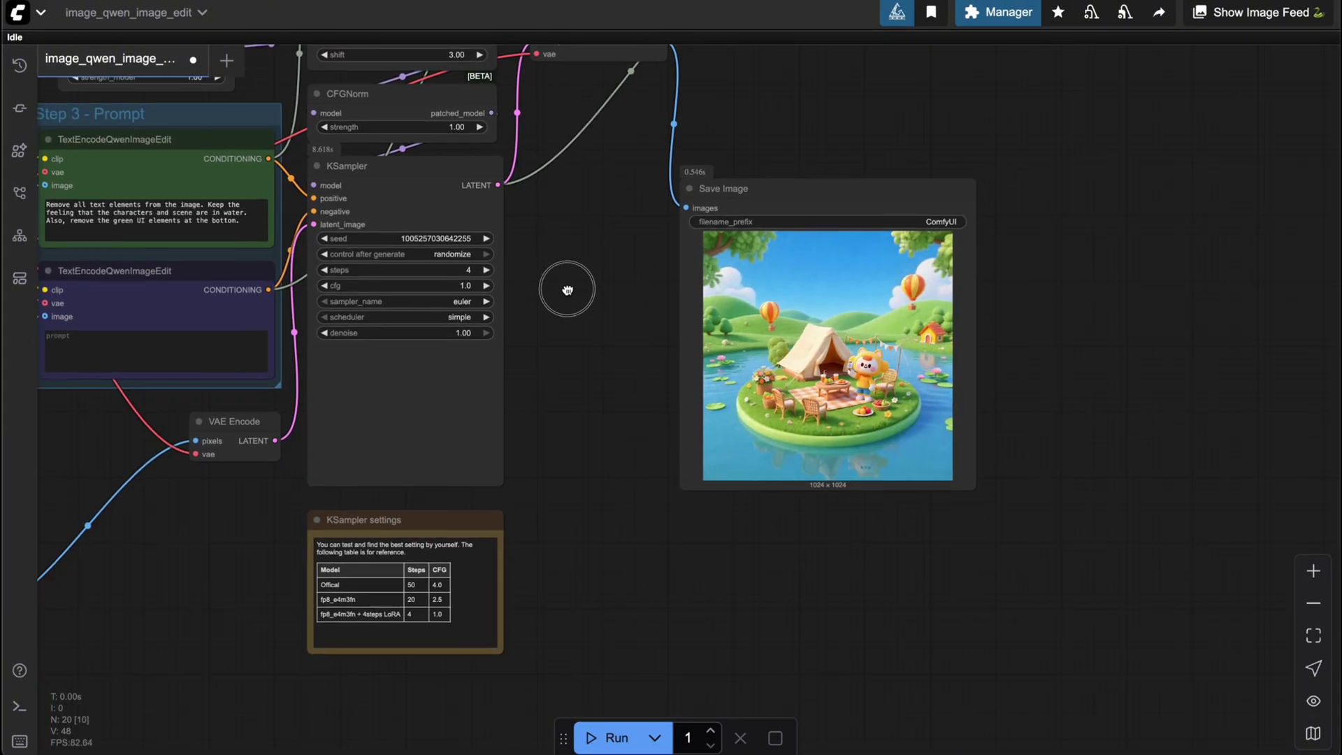
# Step: Review the workflow, the woman's portrait in Load Image and the positive prompt describing the character seated at a busy pub's bar
pyautogui.scroll(2, 762, 451)
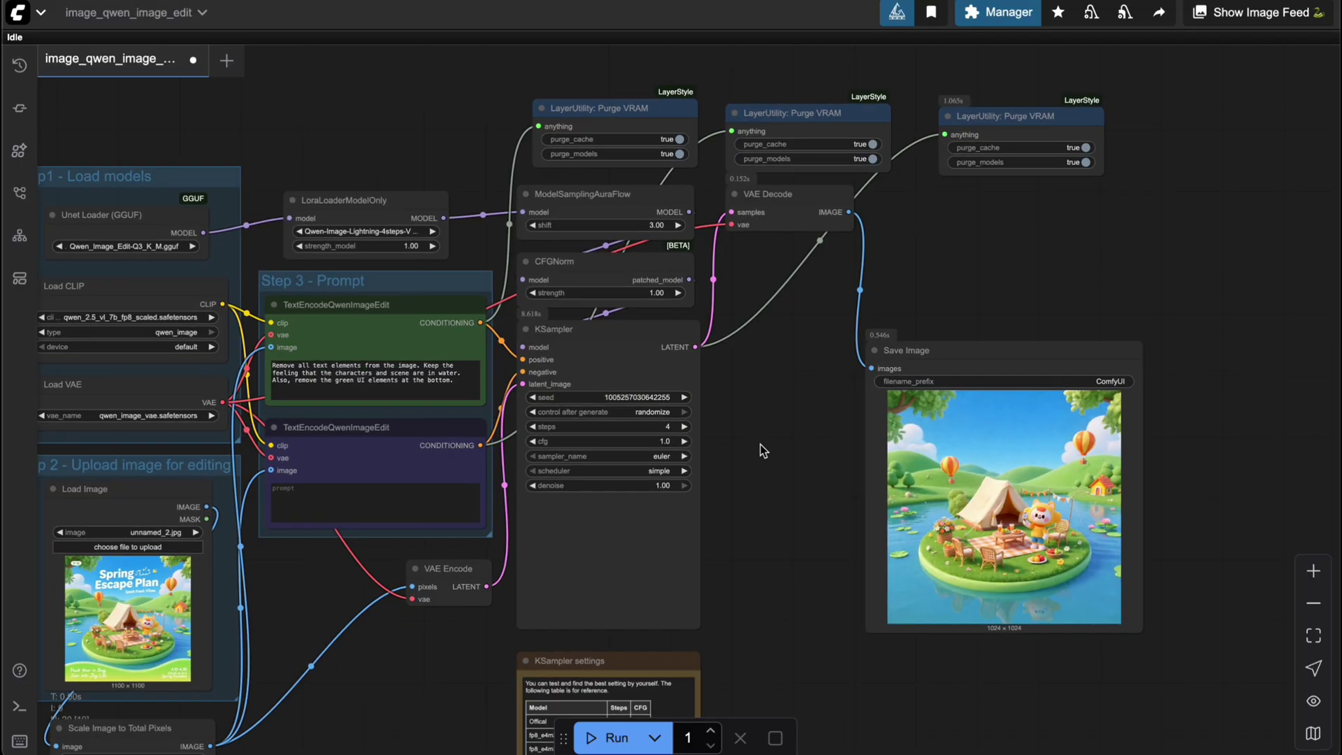
pyautogui.moveTo(762, 451); pyautogui.dragTo(944, 317)
pyautogui.scroll(3, 723, 291)
pyautogui.scroll(-3, 848, 342)
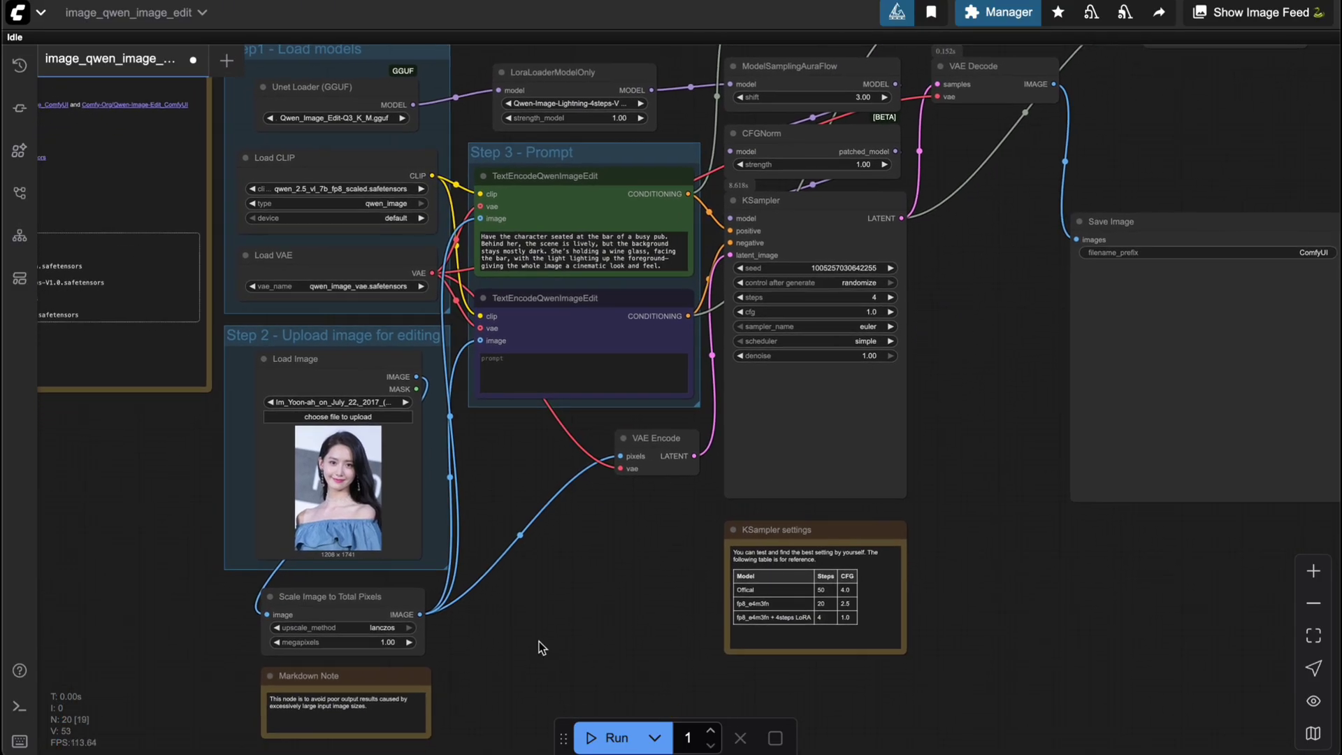
pyautogui.moveTo(539, 641); pyautogui.dragTo(809, 516)
pyautogui.scroll(3, 673, 523)
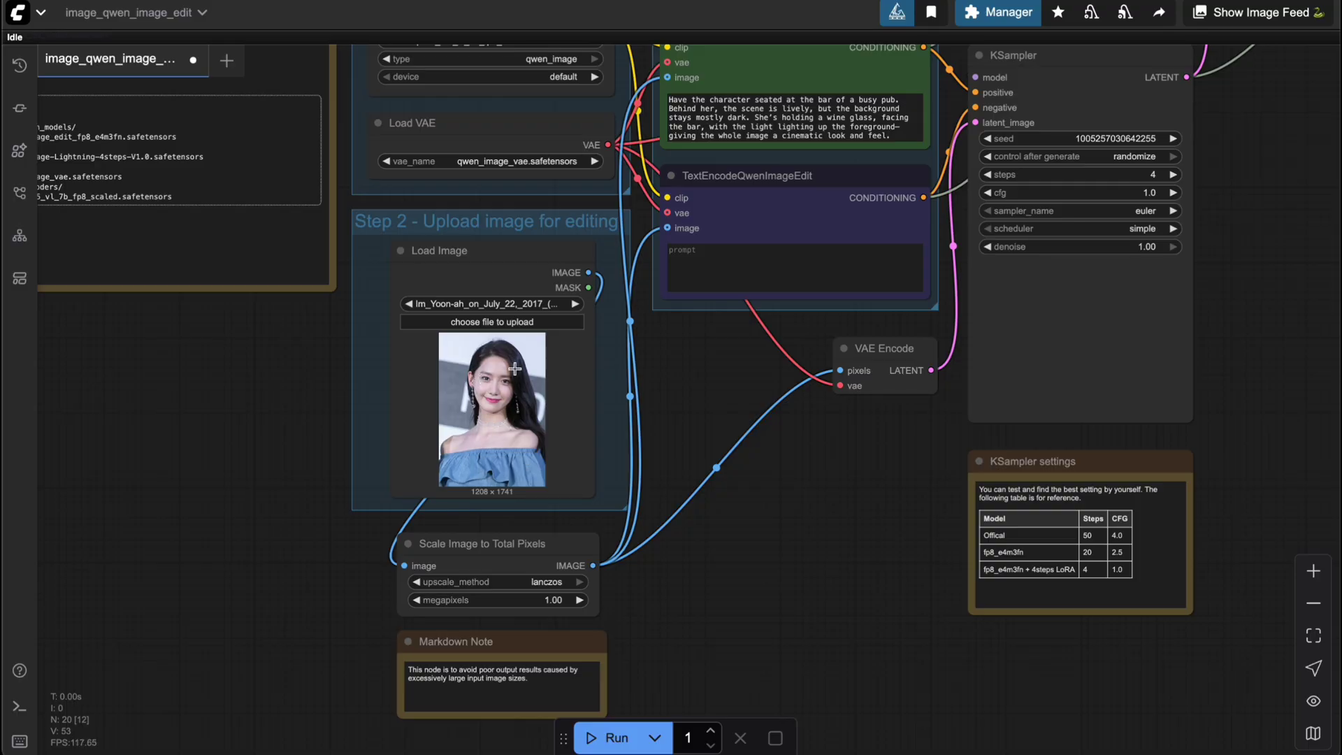
pyautogui.moveTo(660, 367); pyautogui.dragTo(522, 549)
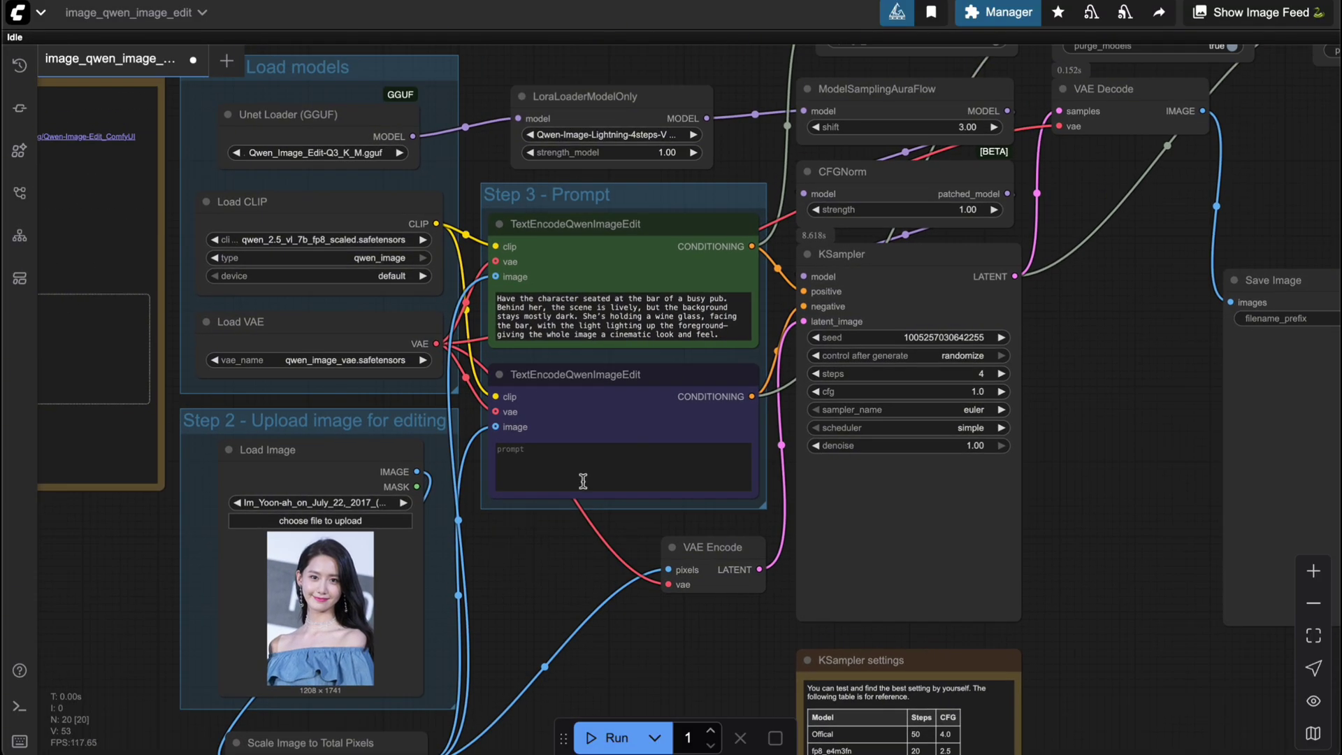
pyautogui.scroll(6, 767, 321)
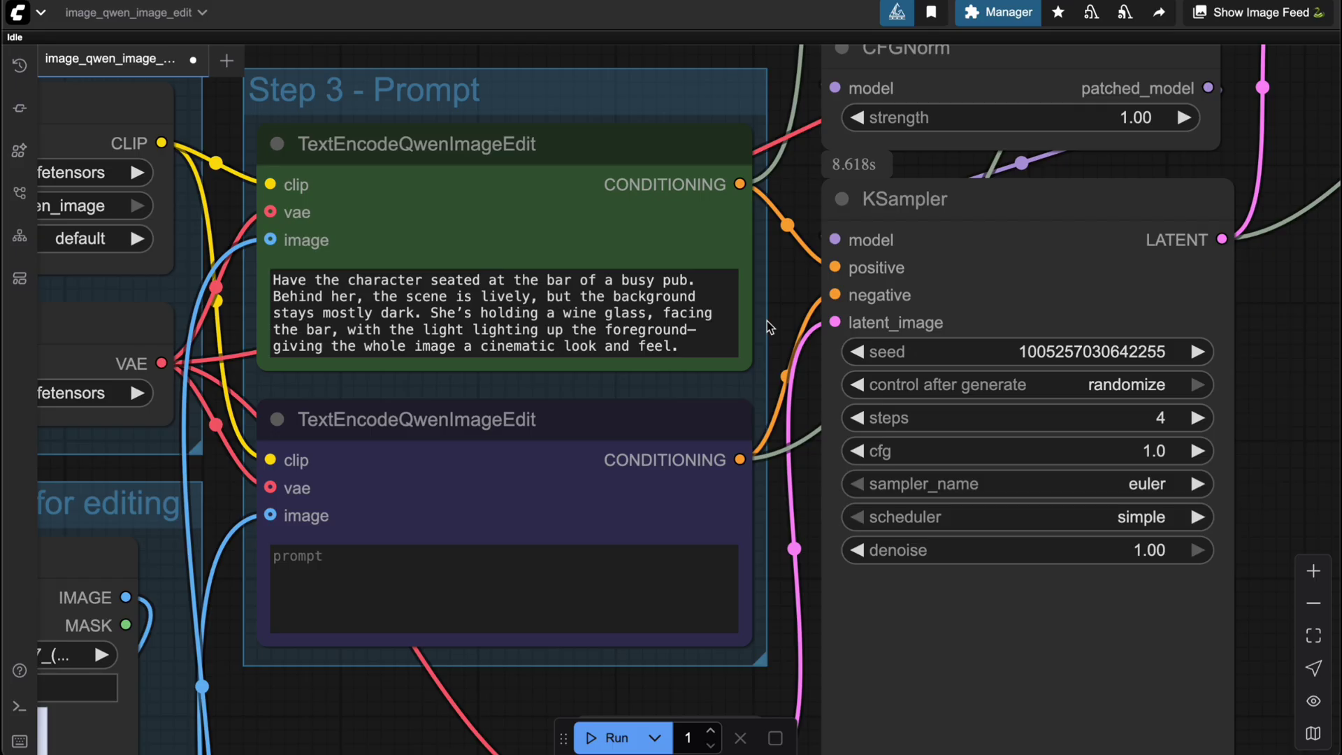
pyautogui.scroll(3, 767, 321)
pyautogui.moveTo(795, 291); pyautogui.dragTo(874, 299)
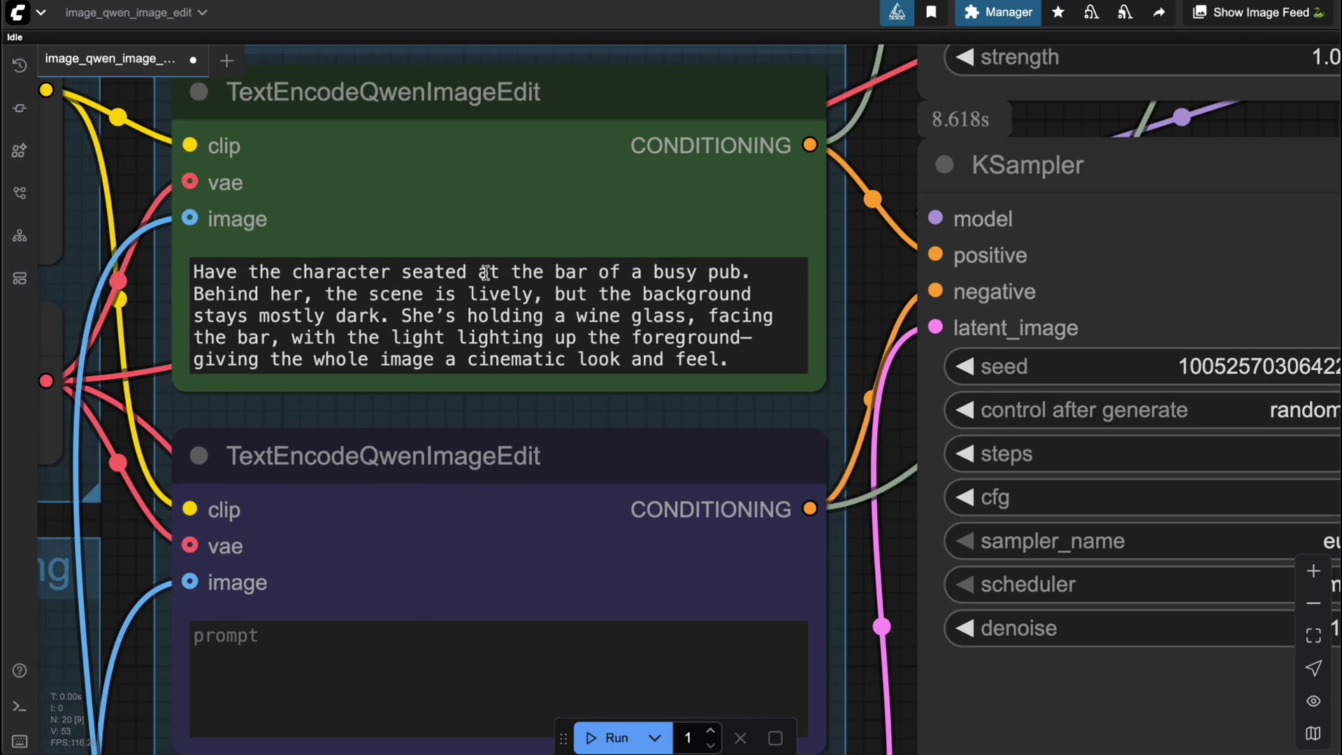
pyautogui.click(357, 292)
pyautogui.click(563, 294)
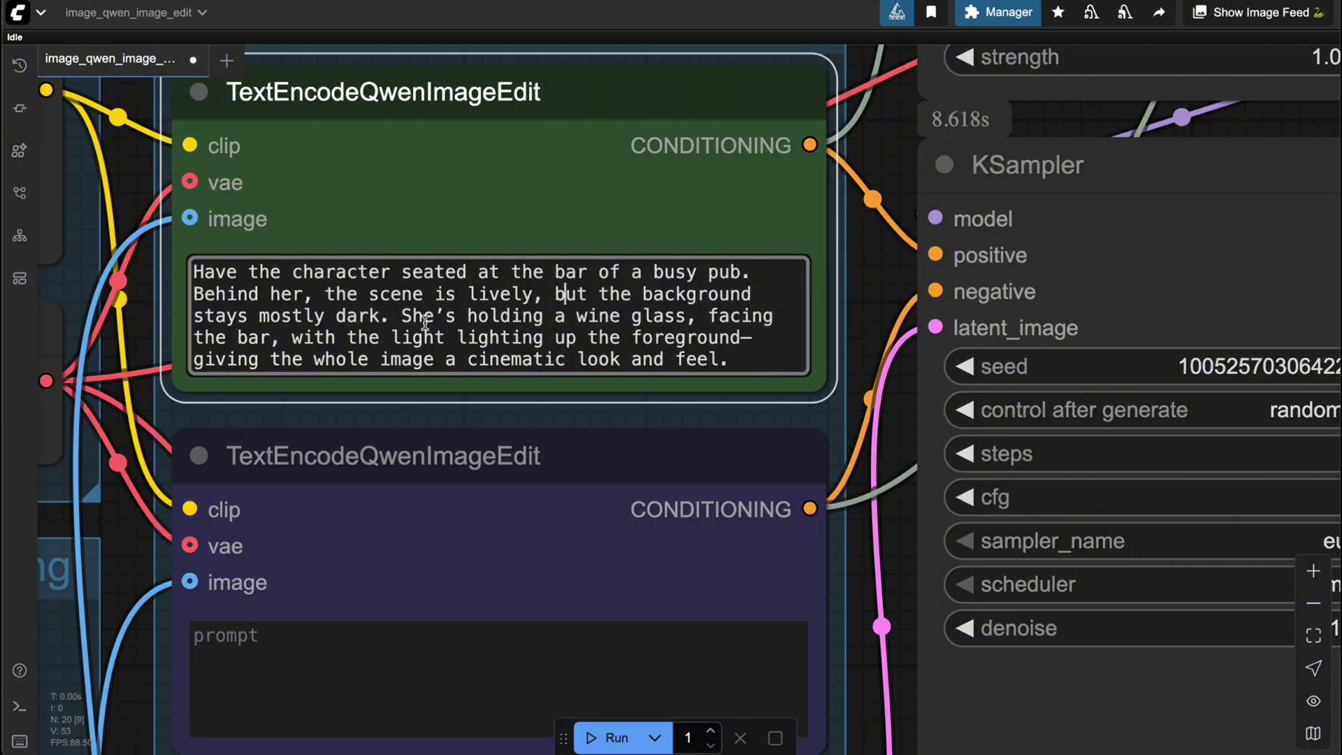
pyautogui.click(878, 296)
pyautogui.scroll(-3, 879, 296)
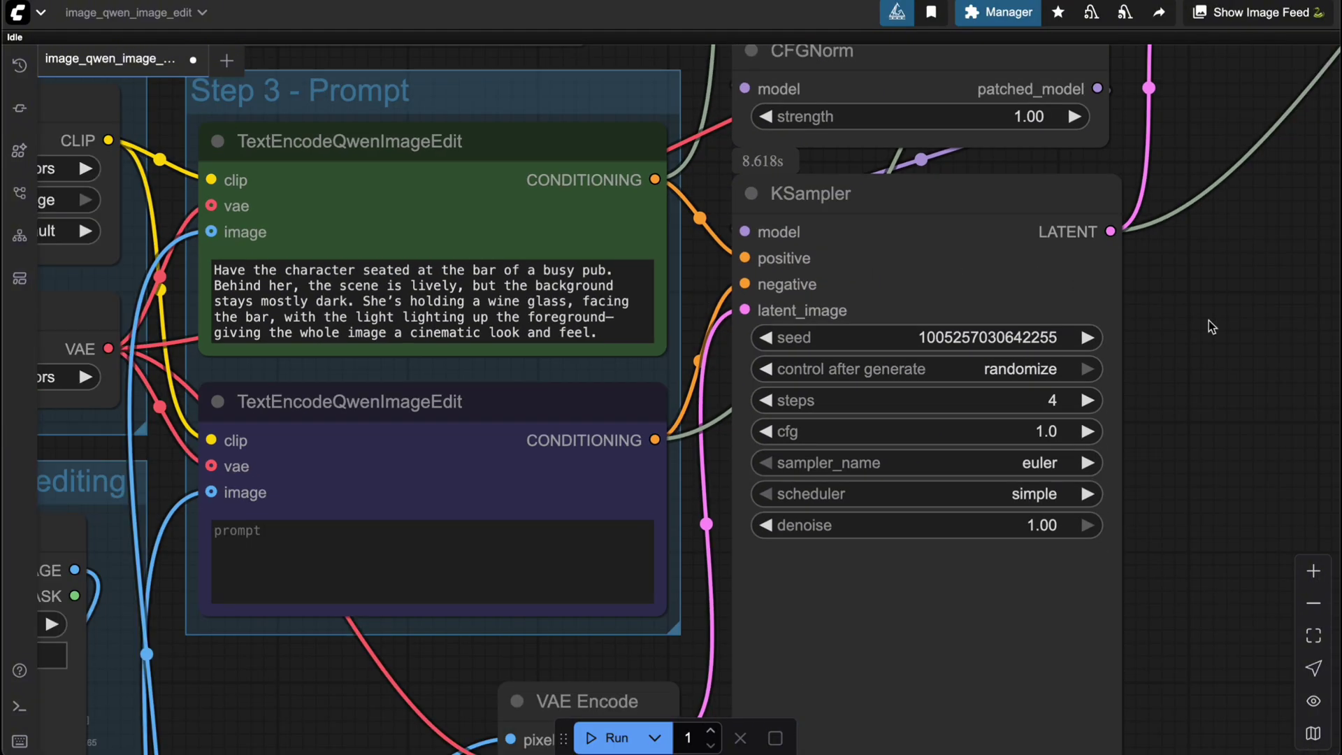
# Step: Delete the Save Image node and add an Image Comparer (rgthree) node in its place
pyautogui.scroll(-5, 1209, 320)
pyautogui.moveTo(1209, 321); pyautogui.dragTo(518, 397)
pyautogui.click(804, 351)
pyautogui.press('Delete')
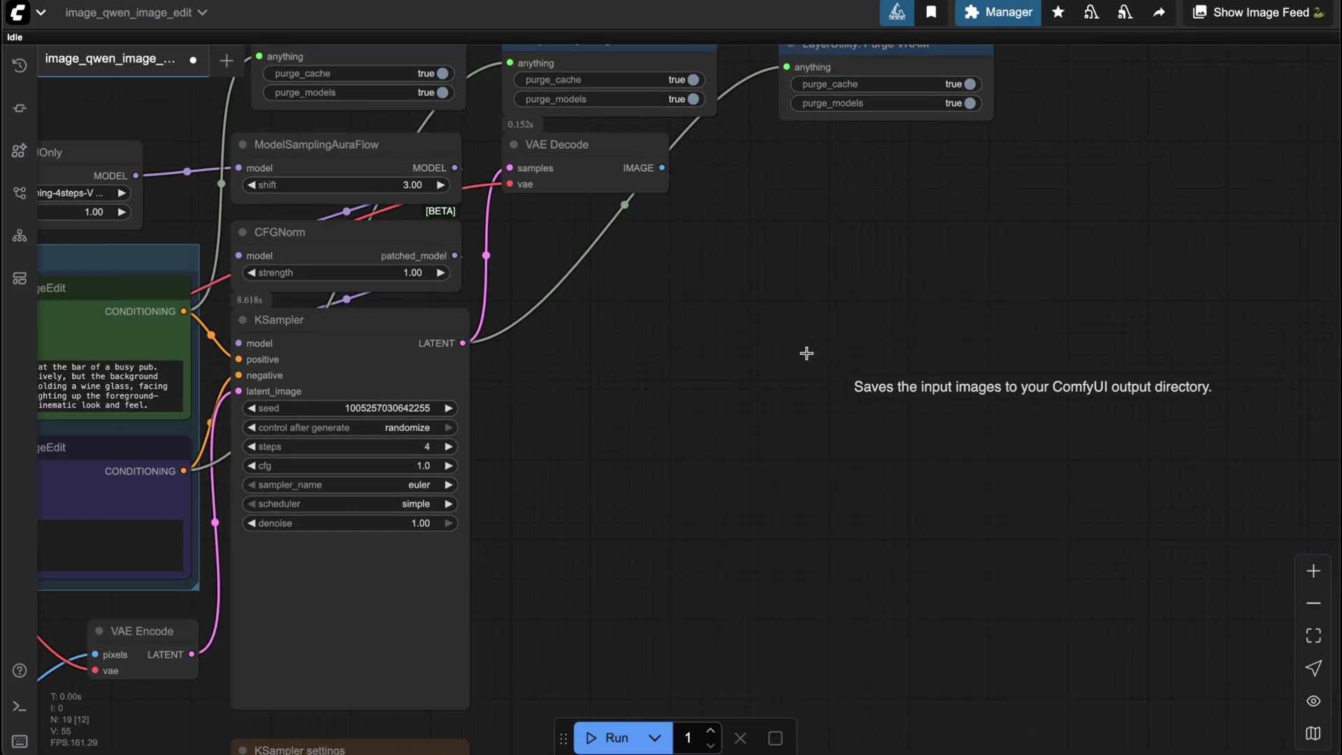
pyautogui.doubleClick(749, 325)
pyautogui.write('image com')
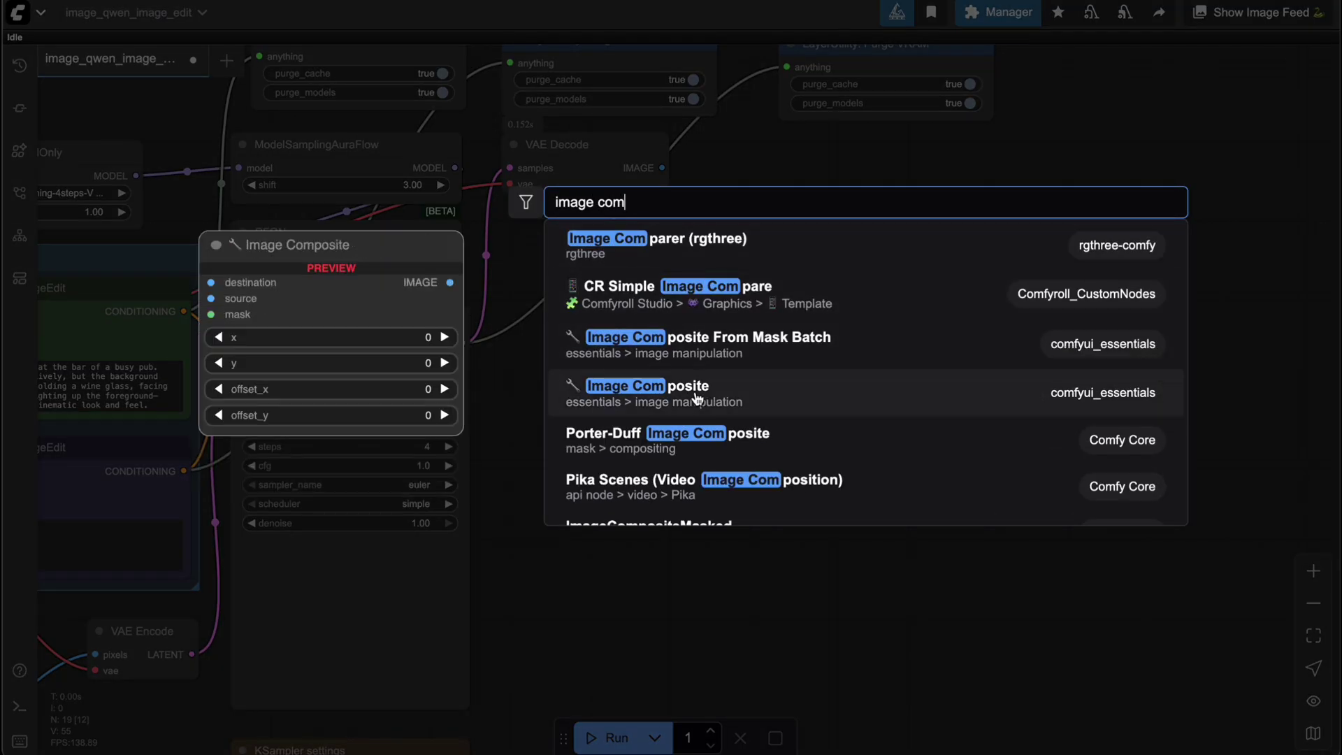
pyautogui.click(670, 245)
# Step: Connect VAE Decode's IMAGE output to the Image Comparer's image_a and Load Image's IMAGE output to its image_b
pyautogui.moveTo(661, 168); pyautogui.dragTo(757, 336)
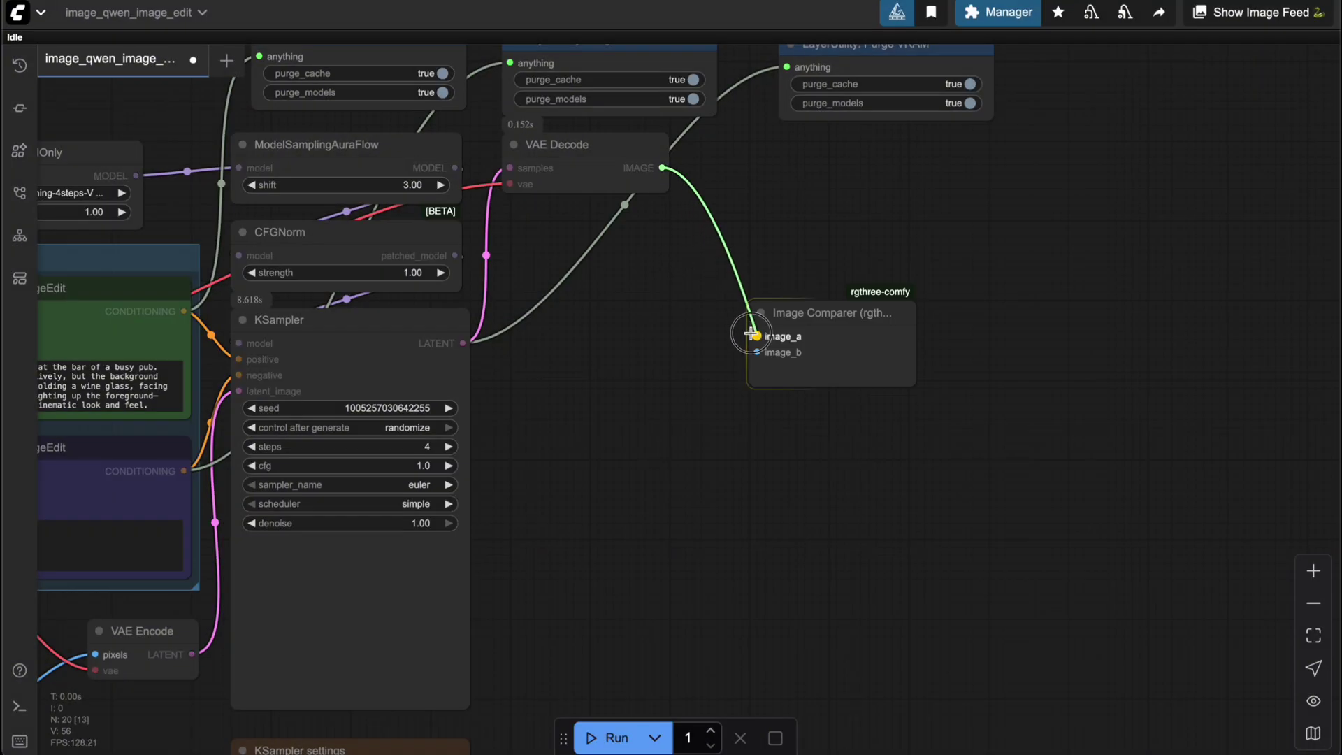
pyautogui.moveTo(641, 340); pyautogui.dragTo(882, 246)
pyautogui.moveTo(759, 282); pyautogui.dragTo(807, 279)
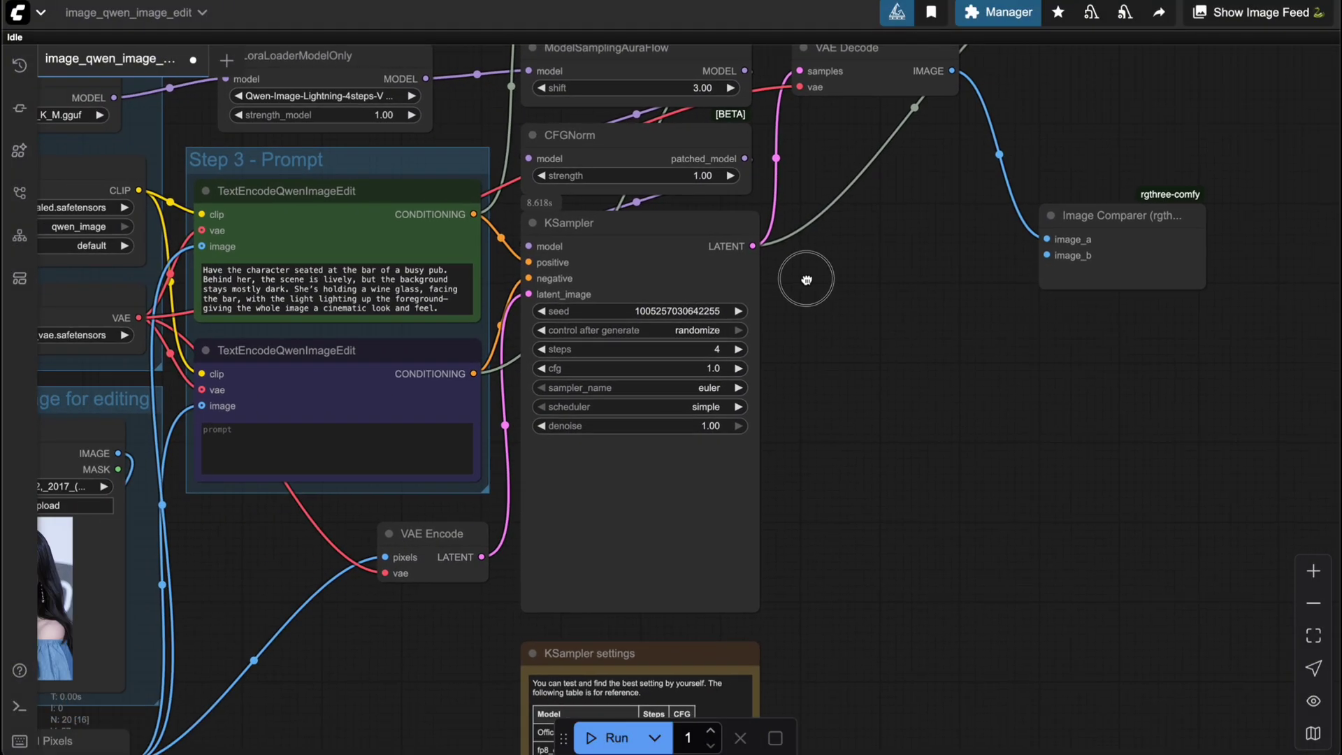
pyautogui.moveTo(122, 452); pyautogui.dragTo(1047, 255)
pyautogui.moveTo(1144, 371); pyautogui.dragTo(853, 412)
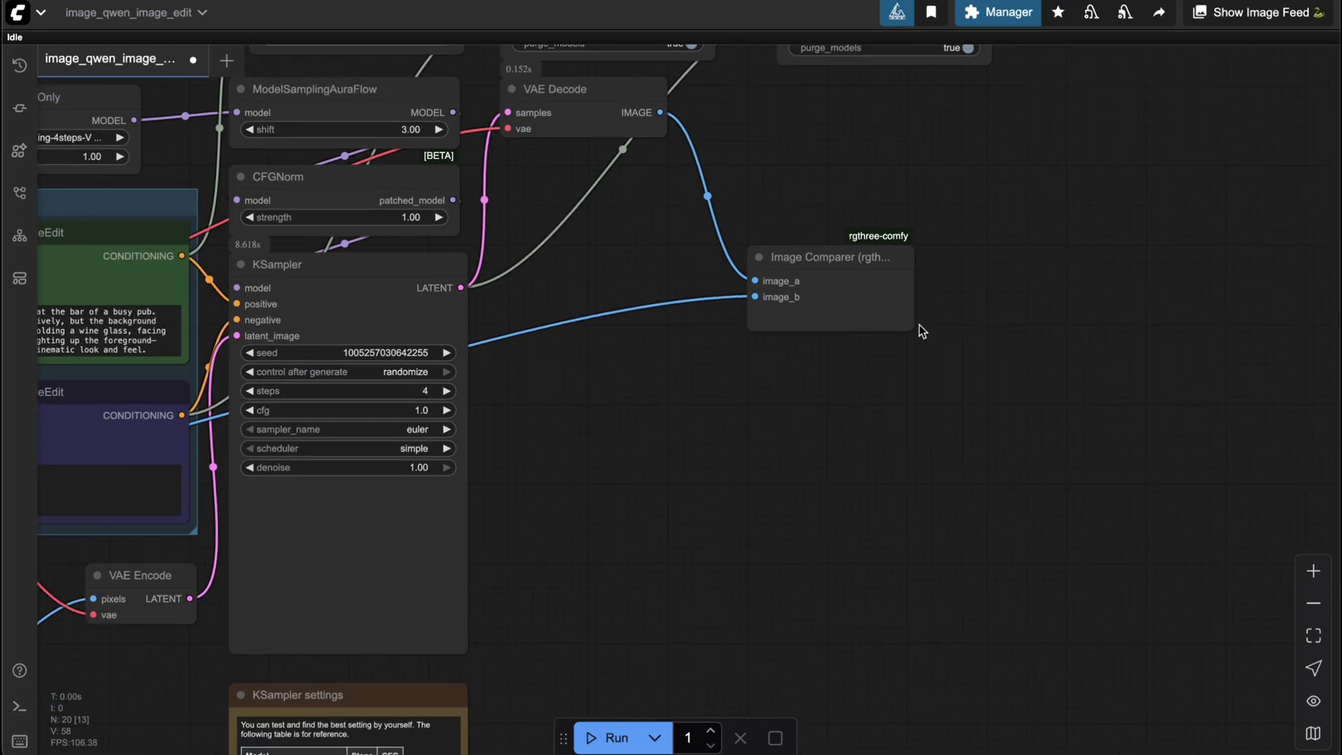
# Step: Enlarge the Image Comparer node and run the workflow on the portrait
pyautogui.moveTo(911, 325); pyautogui.dragTo(1147, 633)
pyautogui.moveTo(634, 457); pyautogui.dragTo(475, 285)
pyautogui.click(605, 739)
pyautogui.scroll(-3, 727, 489)
pyautogui.moveTo(962, 274); pyautogui.dragTo(930, 298)
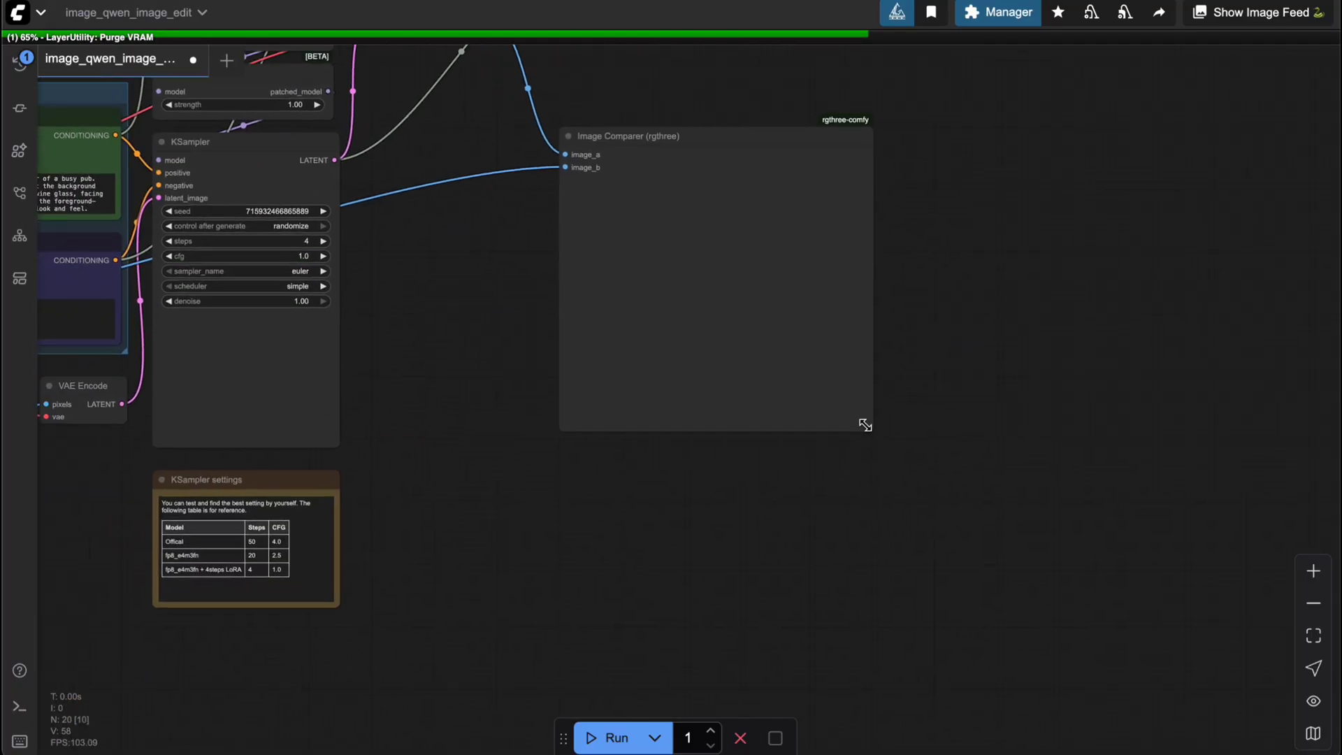
# Step: Examine the generated pub portrait in the Image Comparer and the workflow that feeds it
pyautogui.scroll(4, 1028, 350)
pyautogui.moveTo(1027, 355); pyautogui.dragTo(1055, 332)
pyautogui.scroll(-3, 1124, 372)
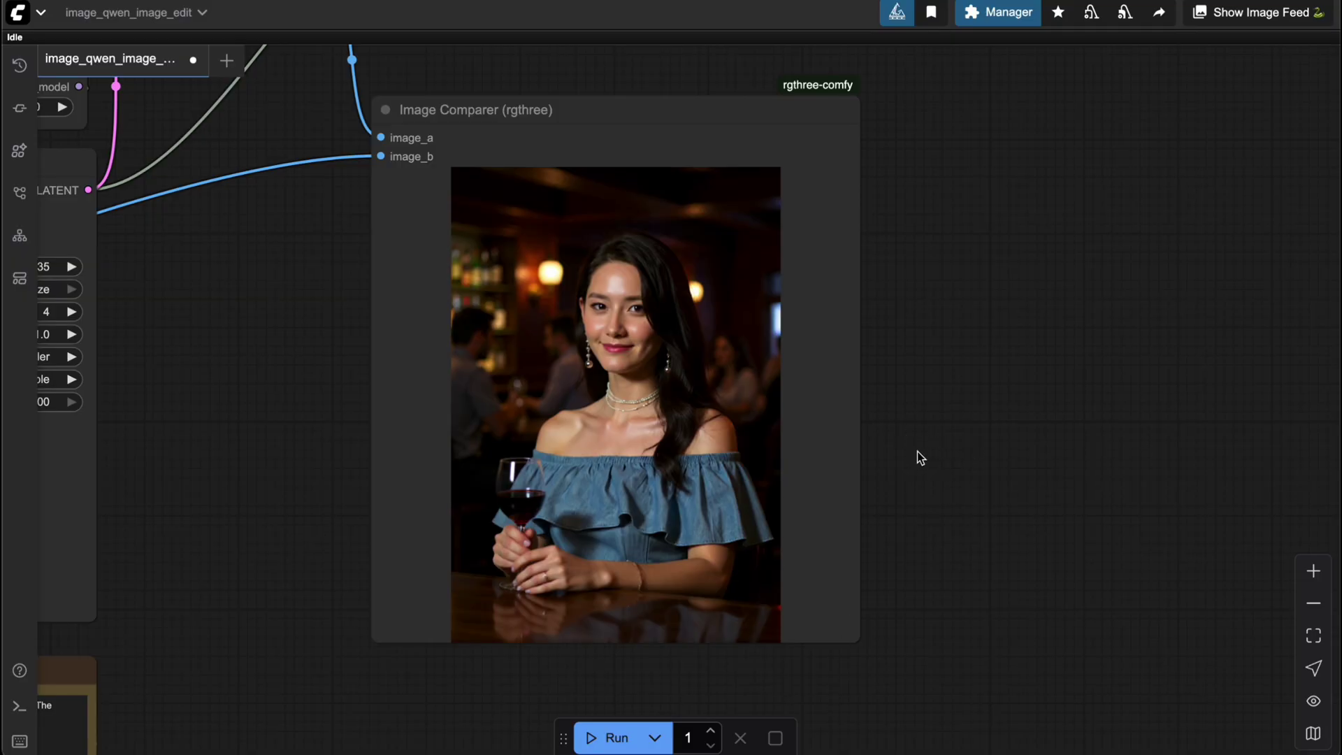
pyautogui.scroll(-4, 918, 451)
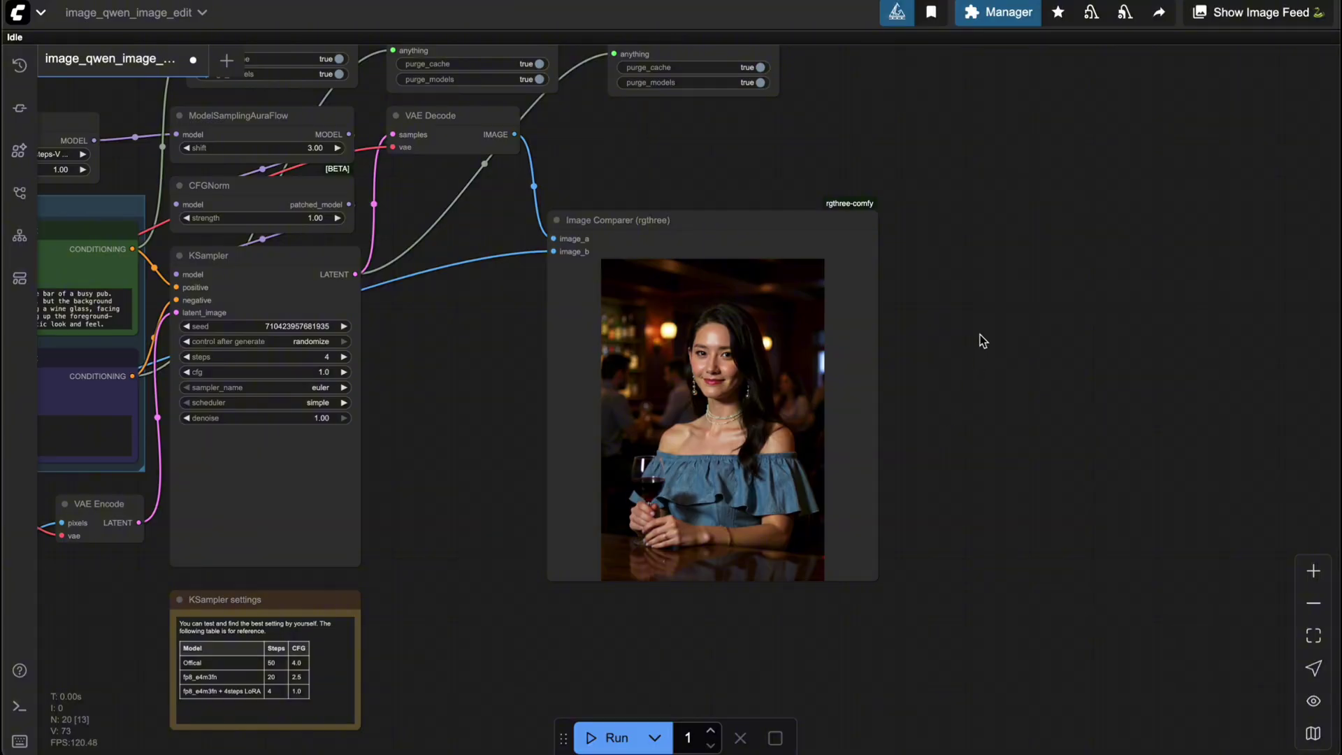
pyautogui.moveTo(728, 191); pyautogui.dragTo(834, 250)
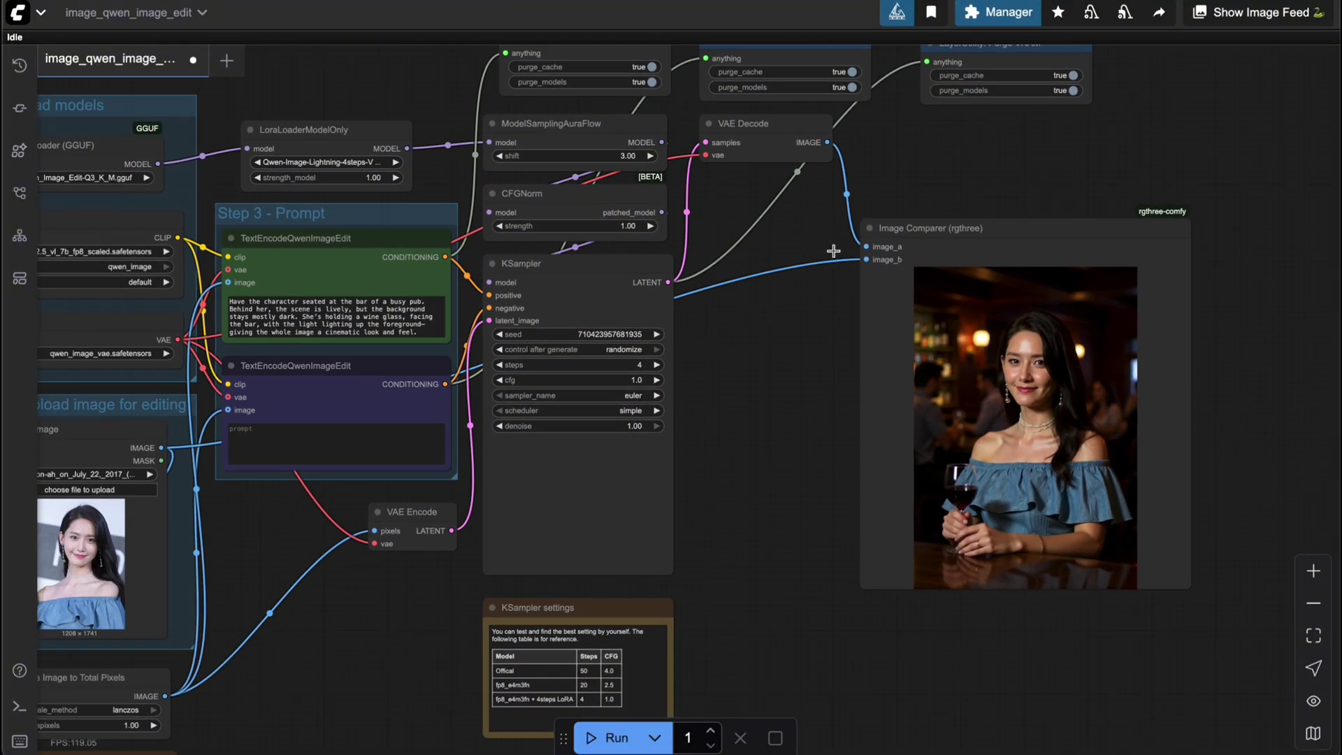
# Step: Load the fox image ComfyUI_00032_.png in Load Image and run the workflow with the same pub prompt
pyautogui.moveTo(736, 334); pyautogui.dragTo(1061, 311)
pyautogui.scroll(5, 665, 471)
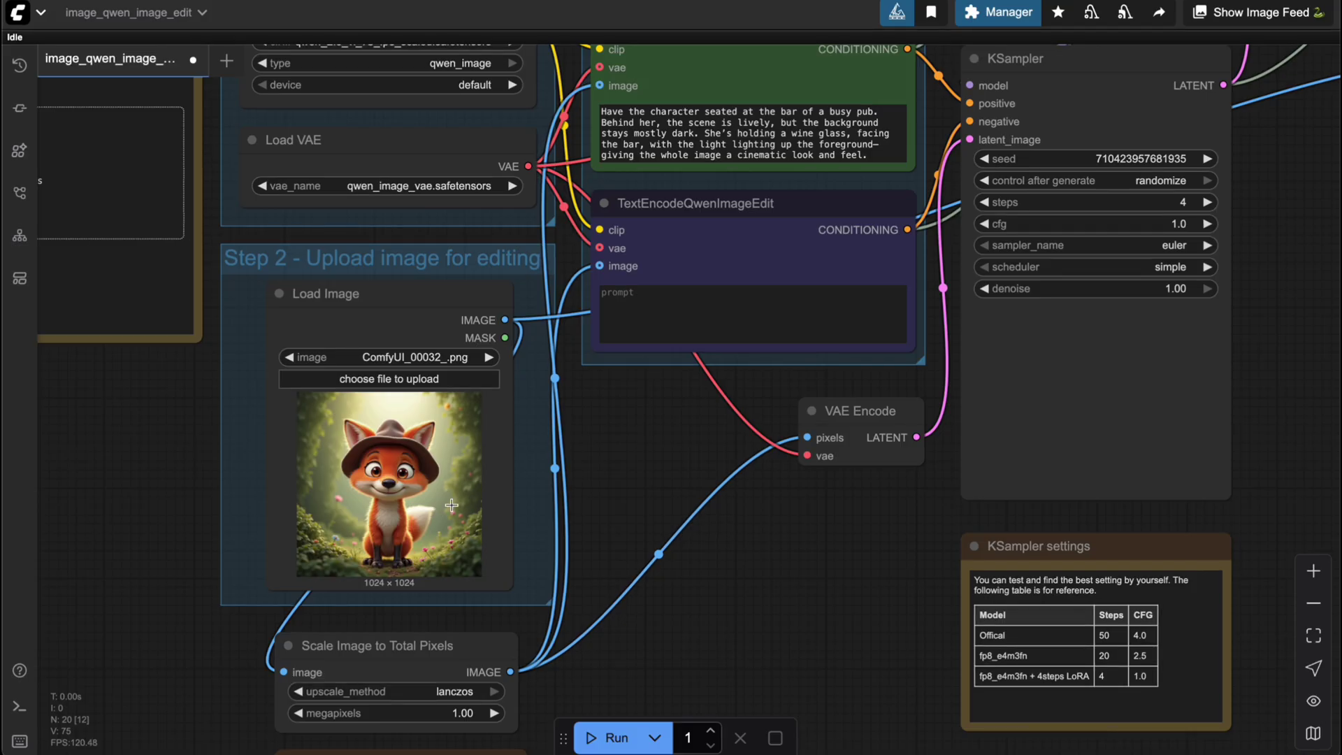
pyautogui.moveTo(632, 449); pyautogui.dragTo(497, 500)
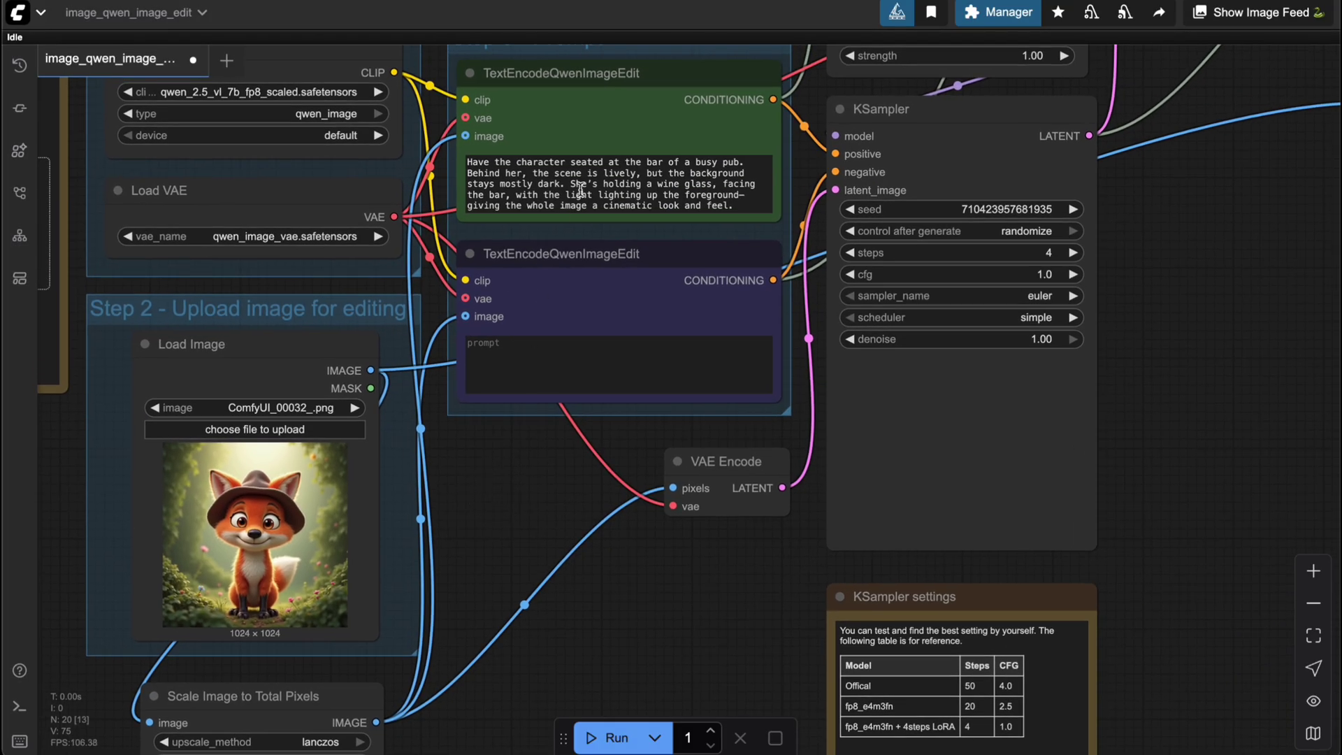
pyautogui.click(615, 738)
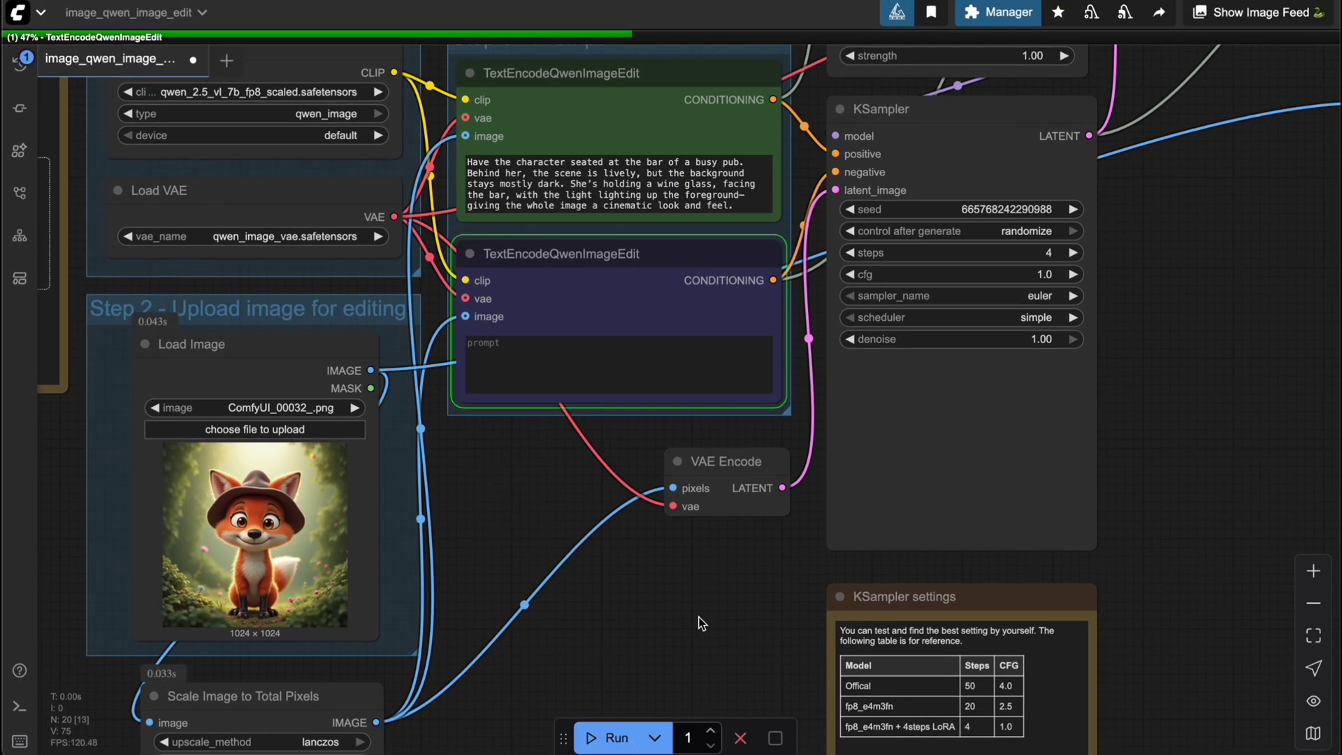
# Step: Examine the fox result in the Image Comparer against the source image and the positive prompt
pyautogui.moveTo(692, 617); pyautogui.dragTo(394, 601)
pyautogui.moveTo(883, 384); pyautogui.dragTo(853, 481)
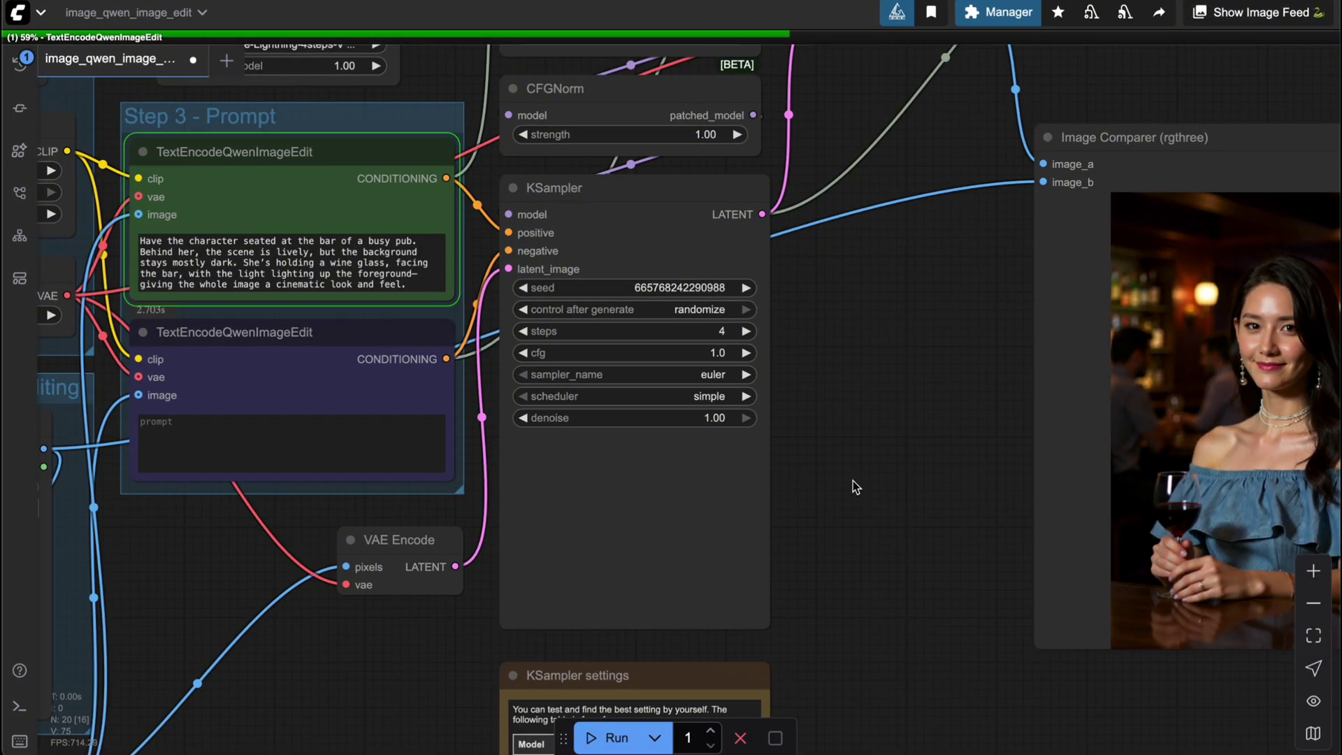
pyautogui.moveTo(853, 480); pyautogui.dragTo(378, 399)
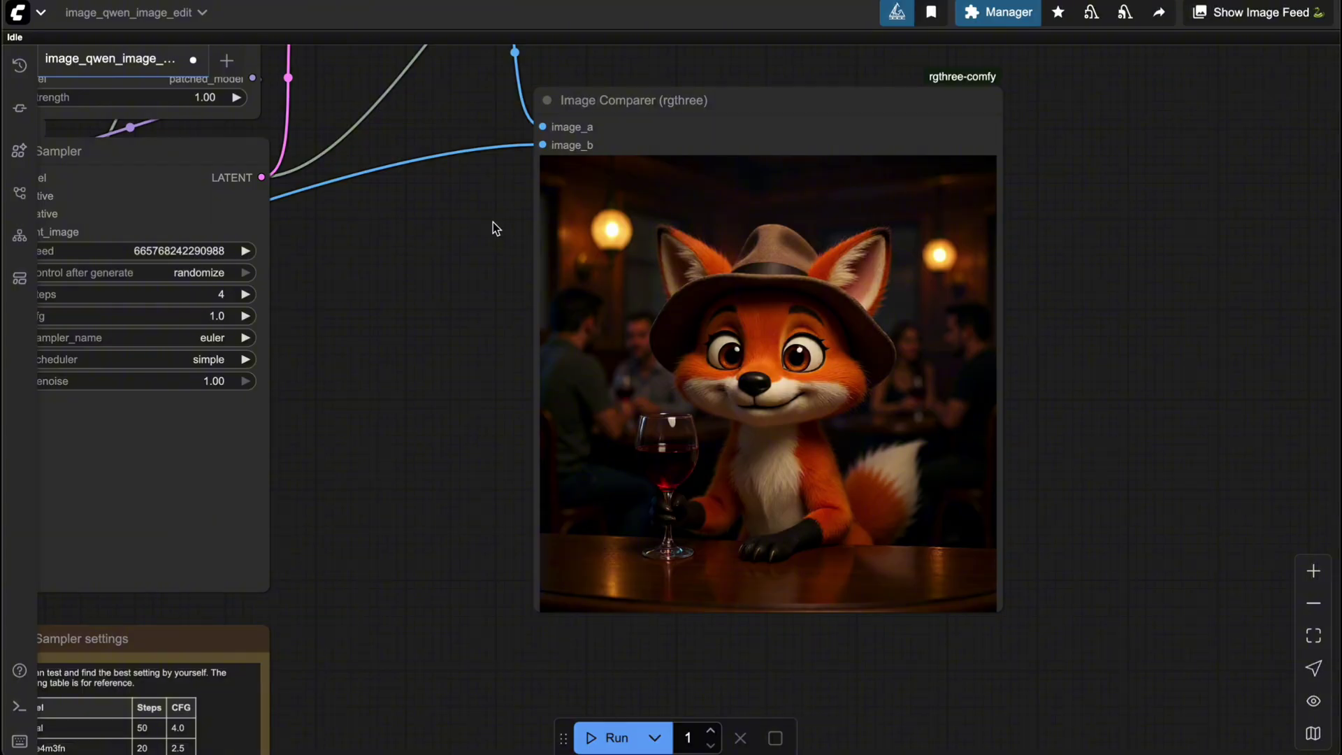
pyautogui.moveTo(472, 224); pyautogui.dragTo(536, 213)
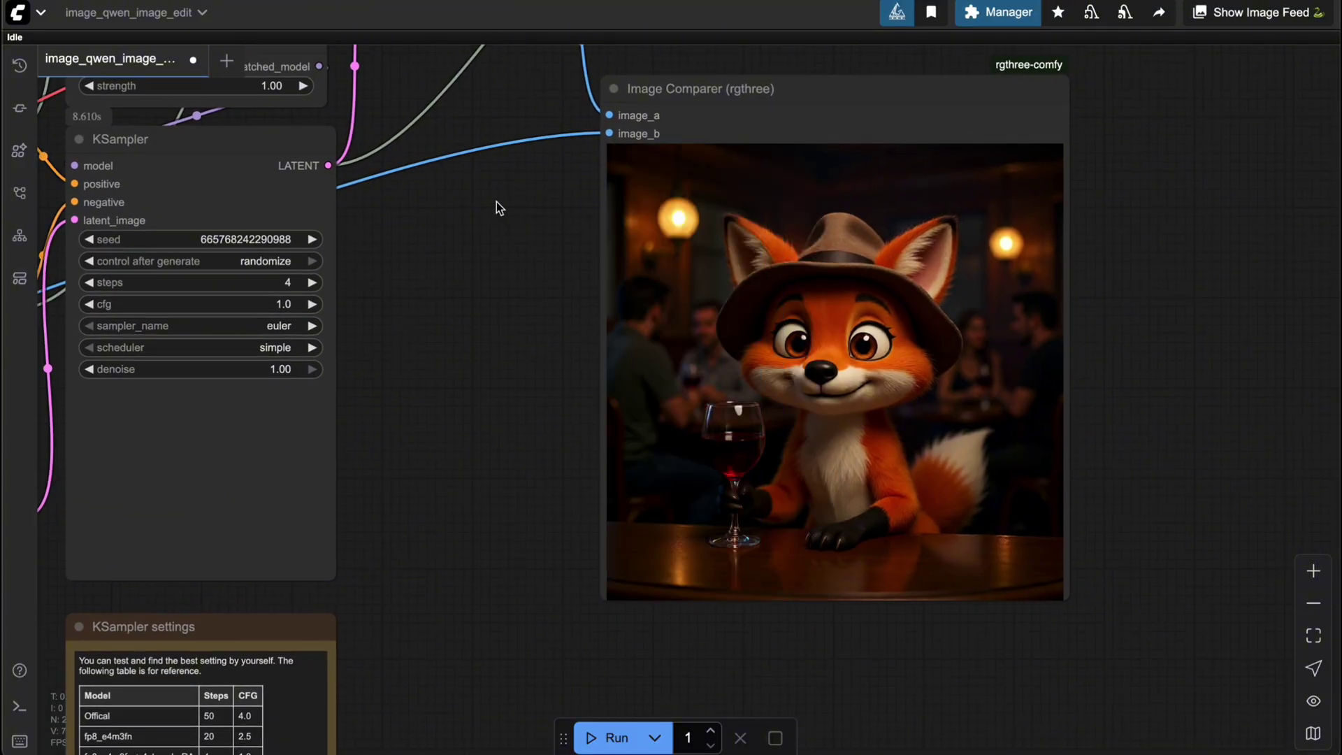
pyautogui.scroll(-5, 494, 299)
pyautogui.moveTo(494, 300); pyautogui.dragTo(947, 355)
pyautogui.scroll(4, 785, 378)
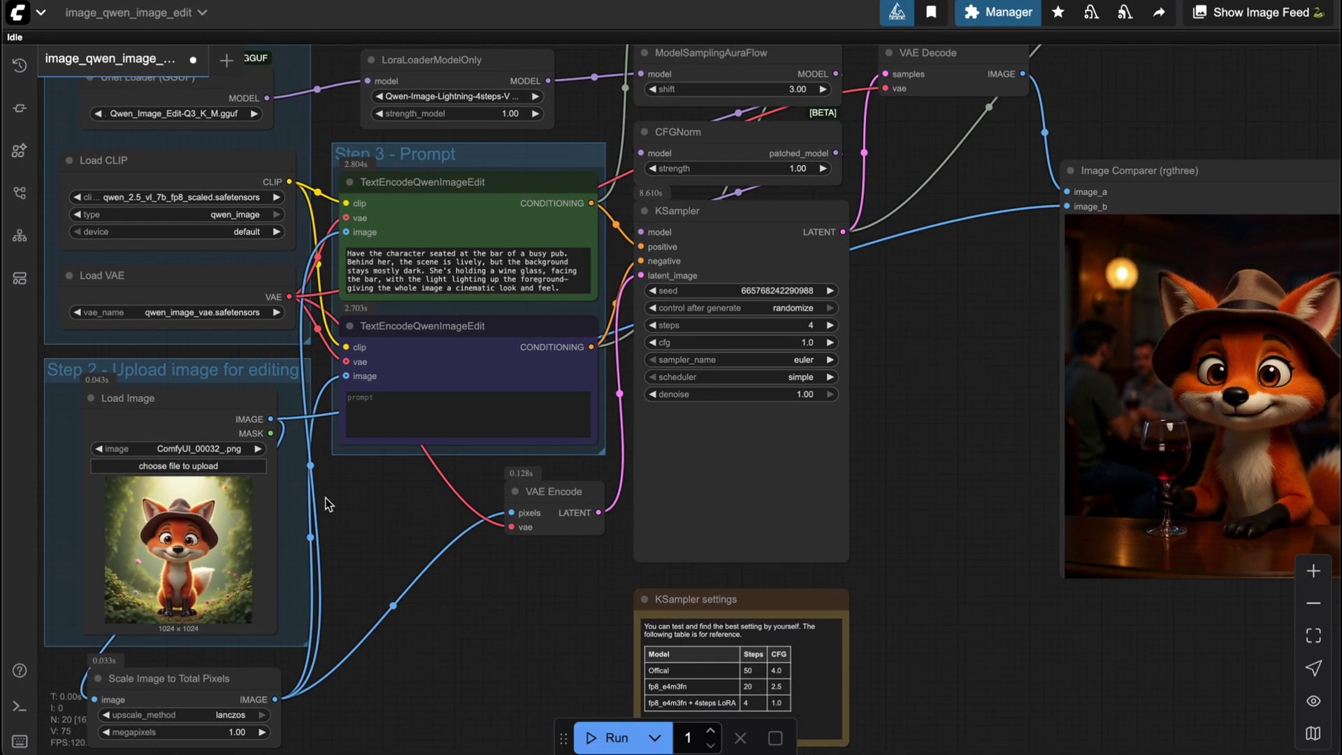
pyautogui.moveTo(408, 483); pyautogui.dragTo(488, 475)
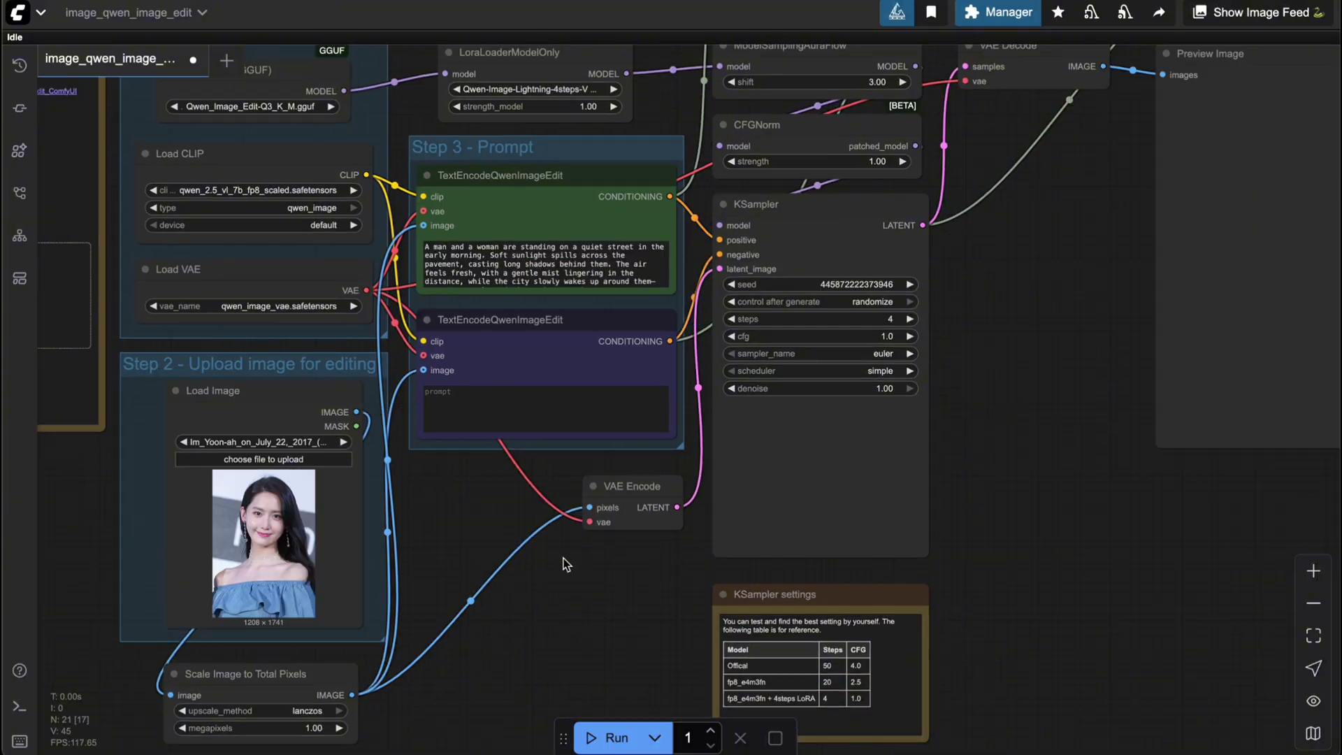
# Step: Add a second Load Image node with the photo of the man in white and place it well apart from the woman's portrait node
pyautogui.moveTo(564, 558); pyautogui.dragTo(537, 597)
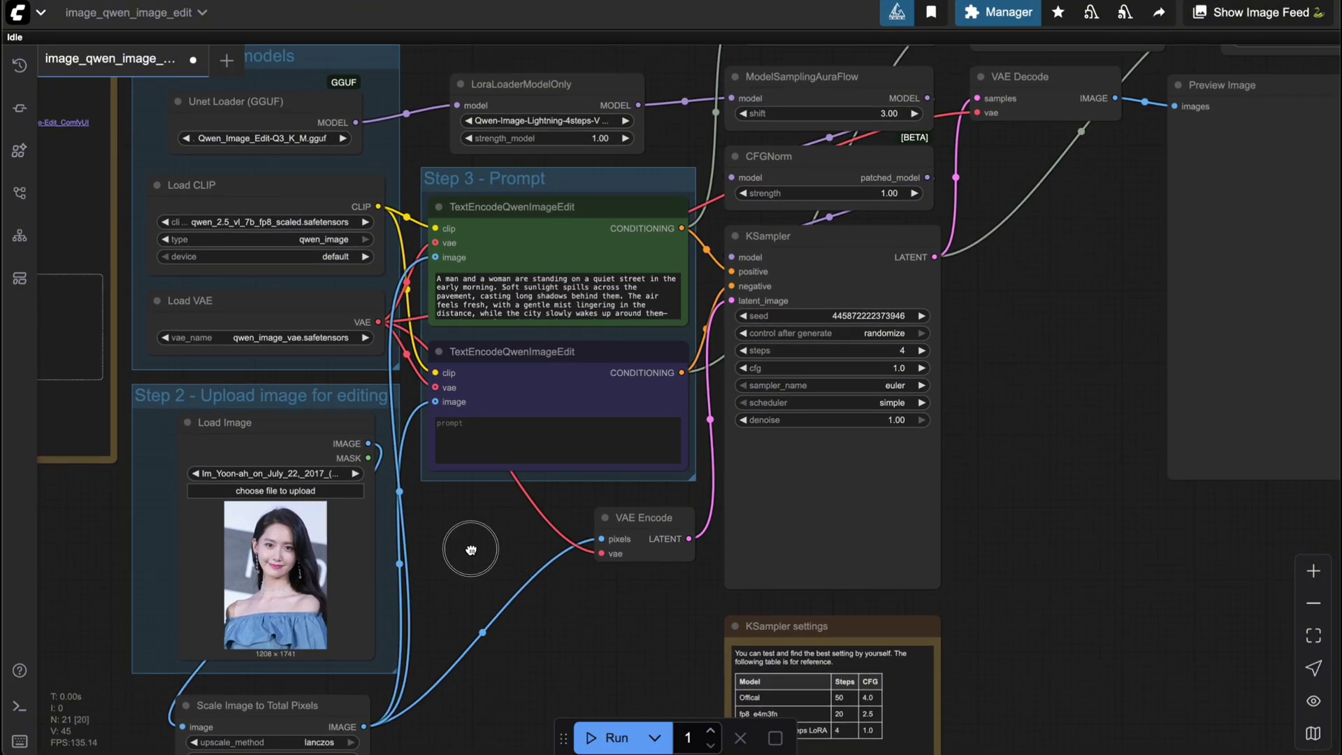
pyautogui.click(347, 519)
pyautogui.moveTo(471, 552); pyautogui.dragTo(617, 420)
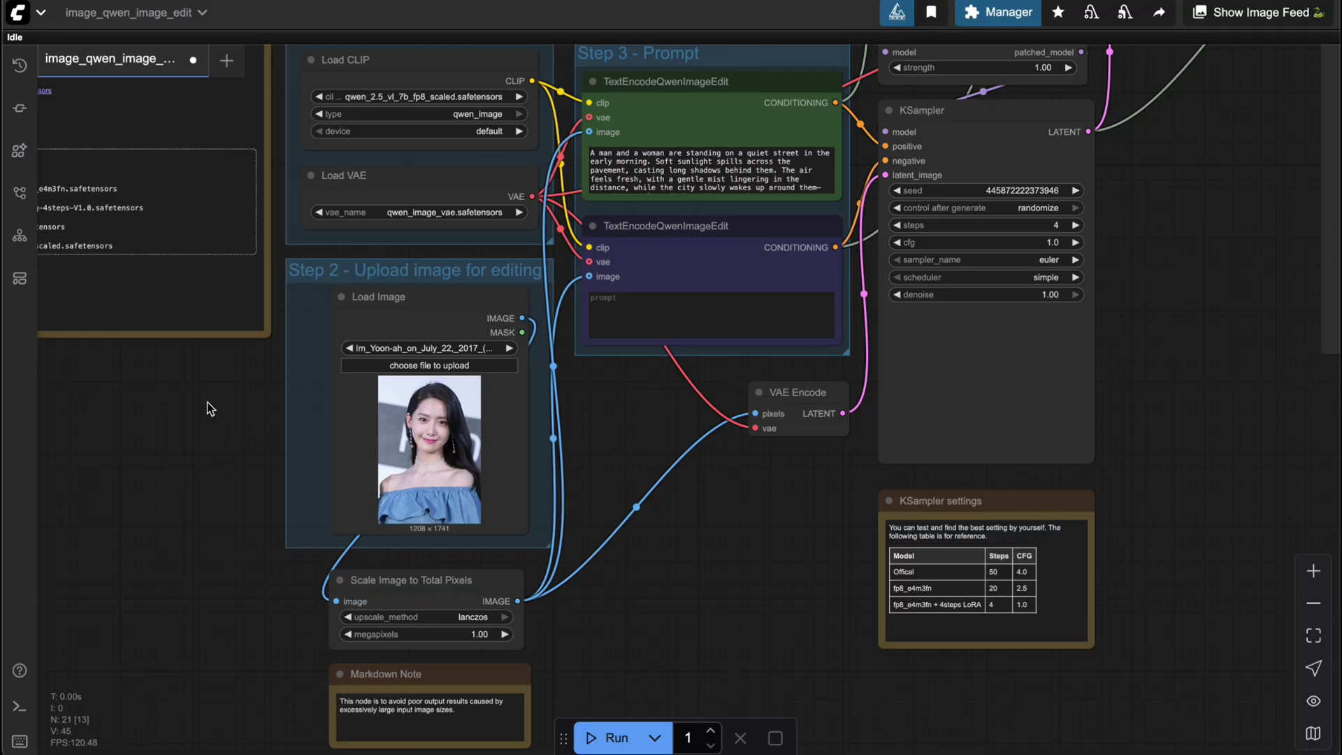
pyautogui.moveTo(207, 409); pyautogui.dragTo(420, 374)
pyautogui.moveTo(186, 379); pyautogui.dragTo(387, 348)
pyautogui.moveTo(874, 366)
pyautogui.mouseDown()
pyautogui.moveTo(1004, 319)
pyautogui.moveTo(755, 480)
pyautogui.moveTo(570, 420)
pyautogui.moveTo(699, 429)
pyautogui.moveTo(809, 408)
pyautogui.moveTo(869, 362)
pyautogui.mouseUp()
pyautogui.scroll(1, 588, 422)
pyautogui.scroll(3, 589, 423)
pyautogui.scroll(-5, 919, 275)
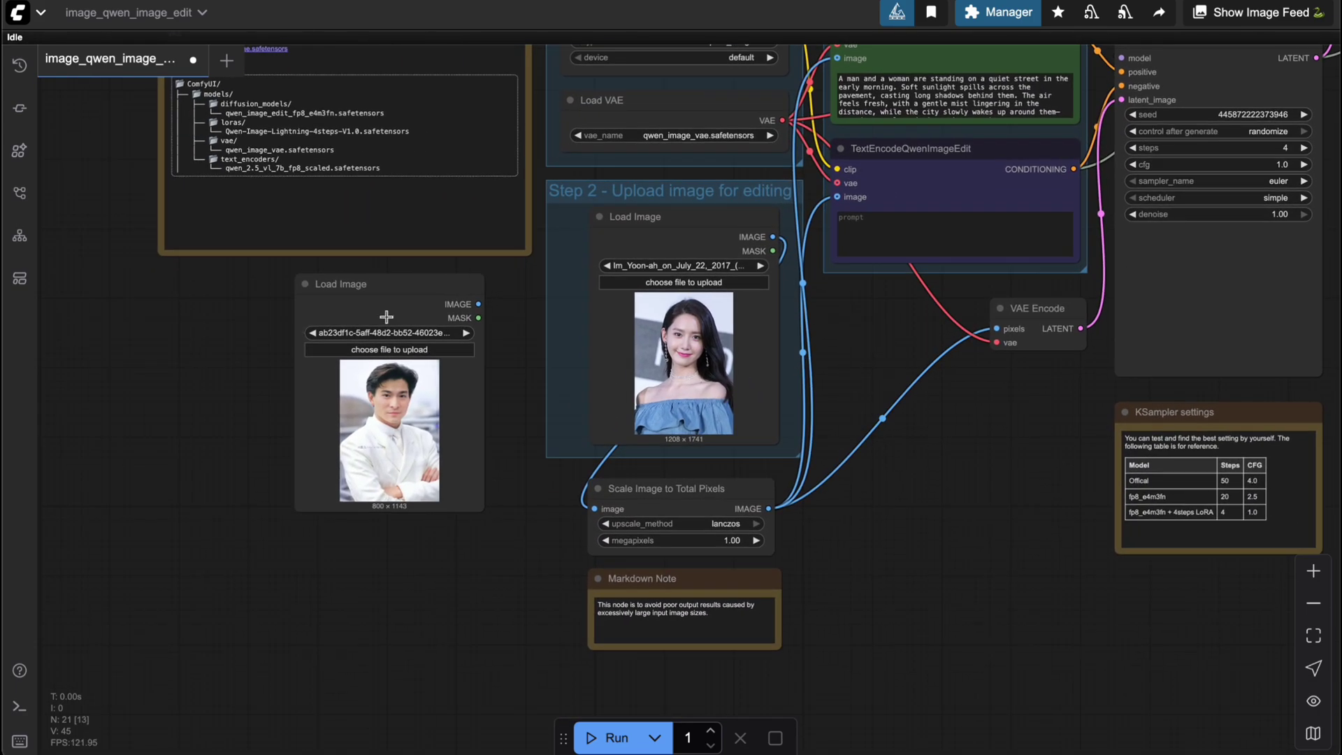
pyautogui.moveTo(308, 312); pyautogui.dragTo(109, 337)
pyautogui.moveTo(467, 458); pyautogui.dragTo(541, 306)
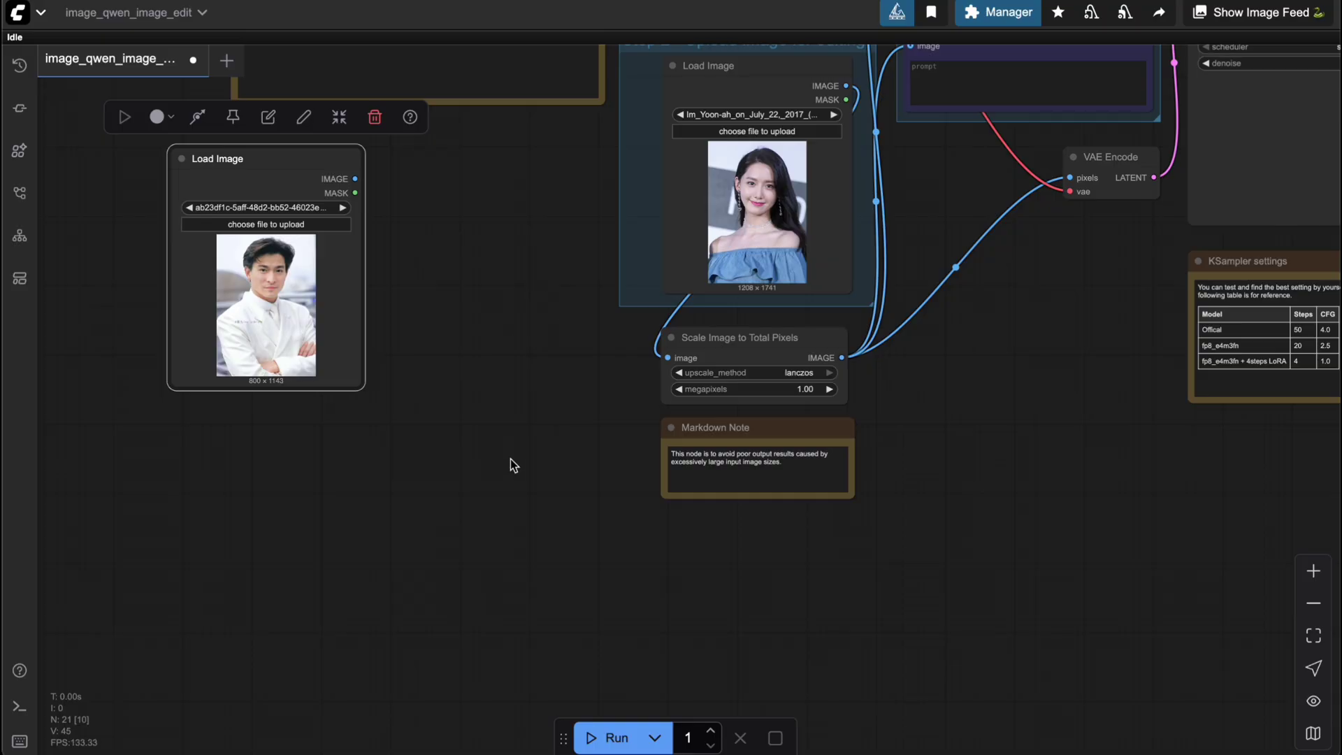
# Step: Add a Comfy Core Image Stitch node to the empty canvas below the Scale Image to Total Pixels node
pyautogui.doubleClick(510, 459)
pyautogui.write('images')
pyautogui.press('BackSpace')
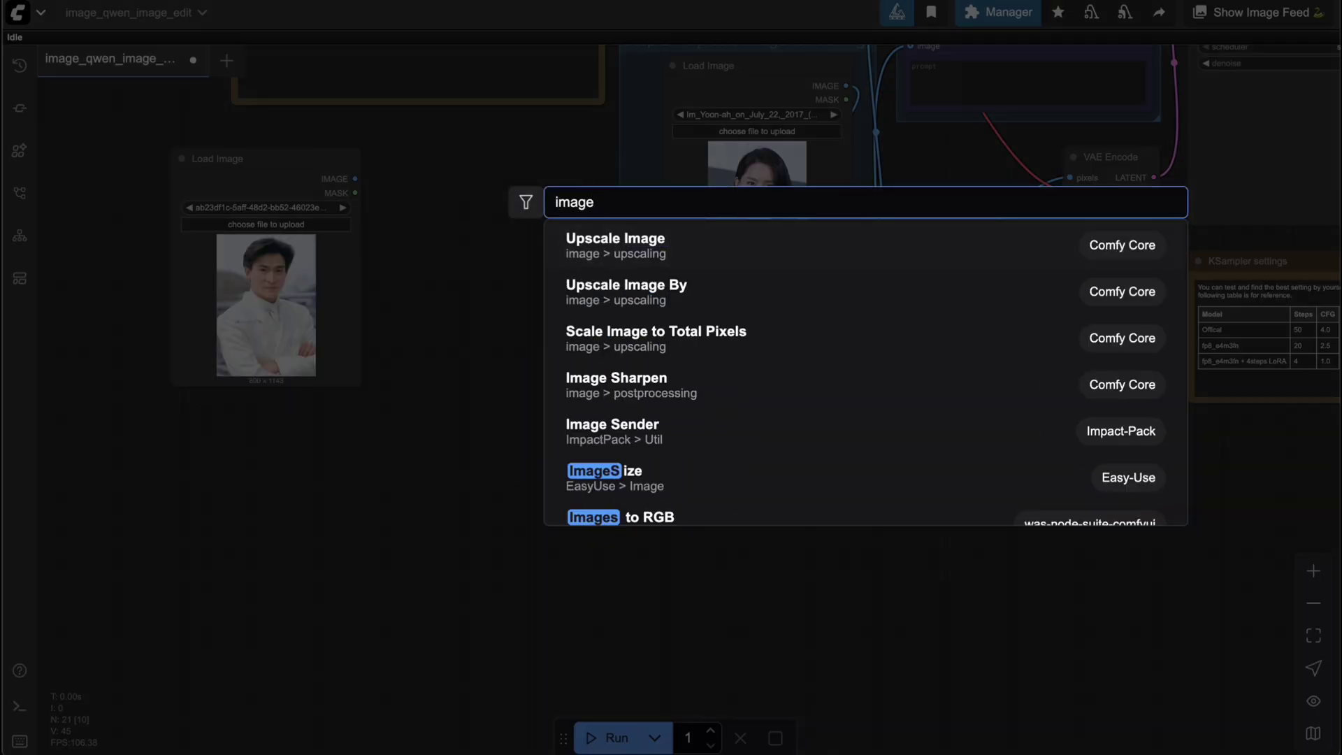
pyautogui.write('sti')
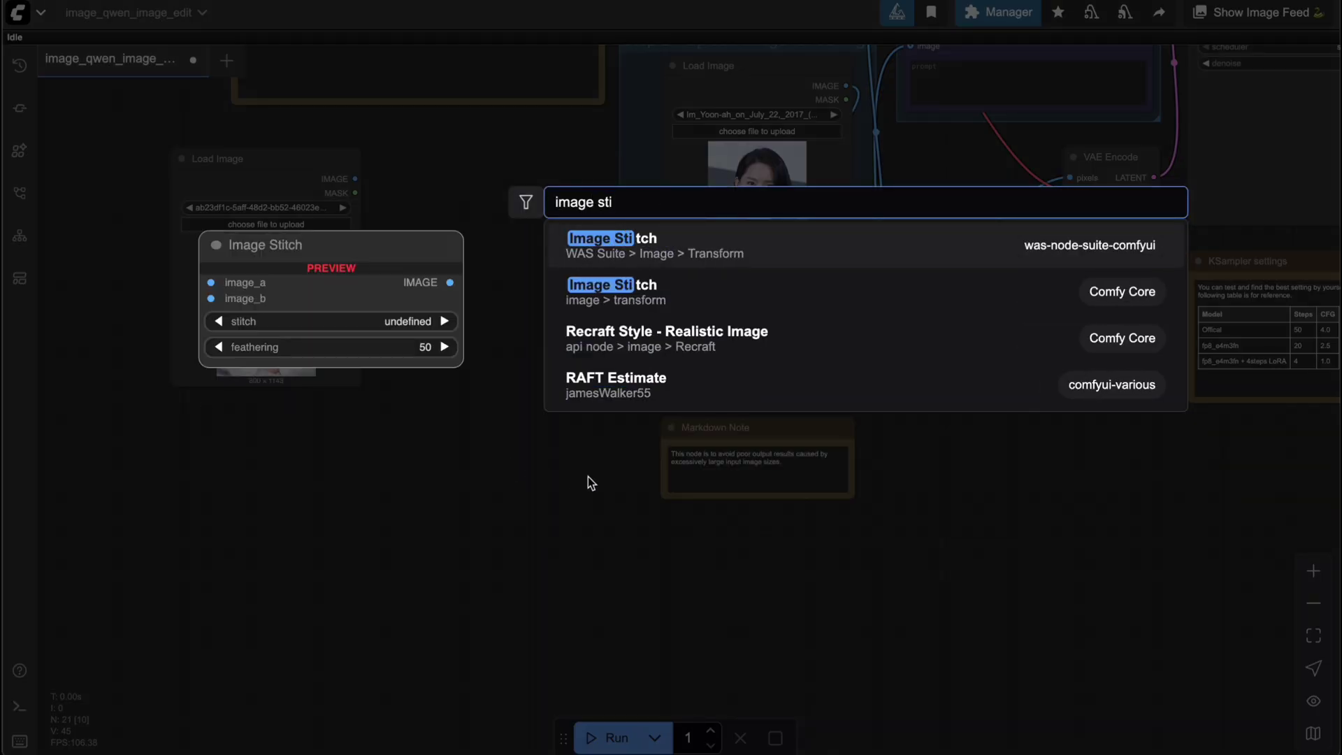
pyautogui.click(743, 300)
pyautogui.moveTo(621, 459); pyautogui.dragTo(613, 537)
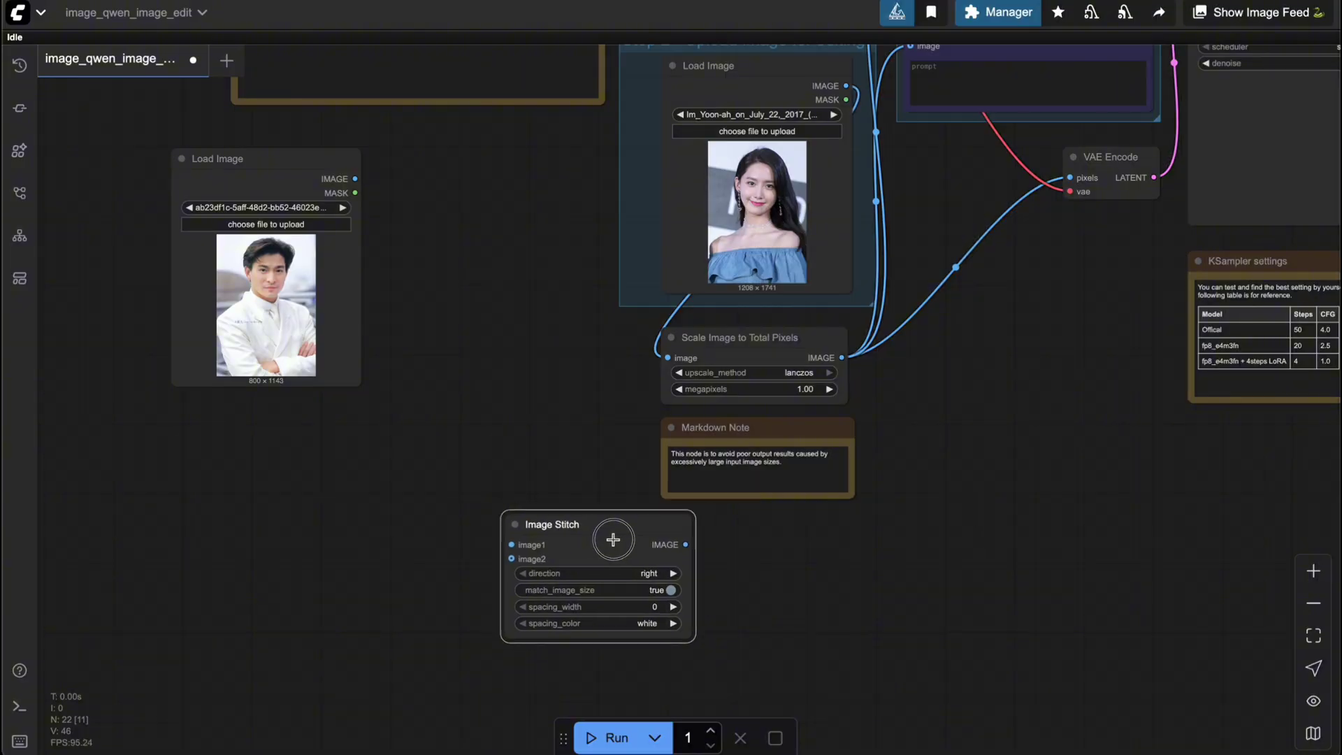
# Step: Connect the man's photo to Image Stitch's image1 and the woman's to image2, feeding the stitched output into Scale Image to Total Pixels
pyautogui.moveTo(698, 85); pyautogui.dragTo(188, 514)
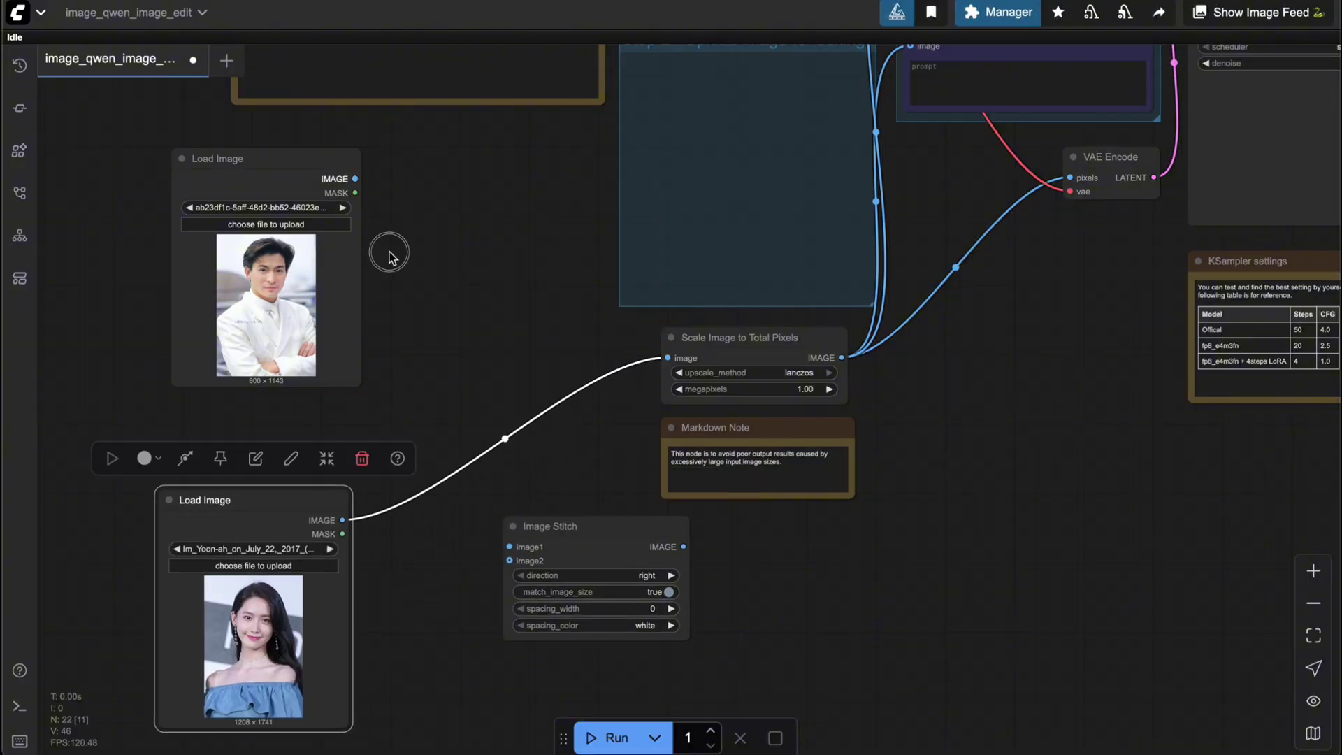
pyautogui.moveTo(355, 179); pyautogui.dragTo(508, 547)
pyautogui.moveTo(342, 520); pyautogui.dragTo(510, 560)
pyautogui.moveTo(684, 546); pyautogui.dragTo(667, 358)
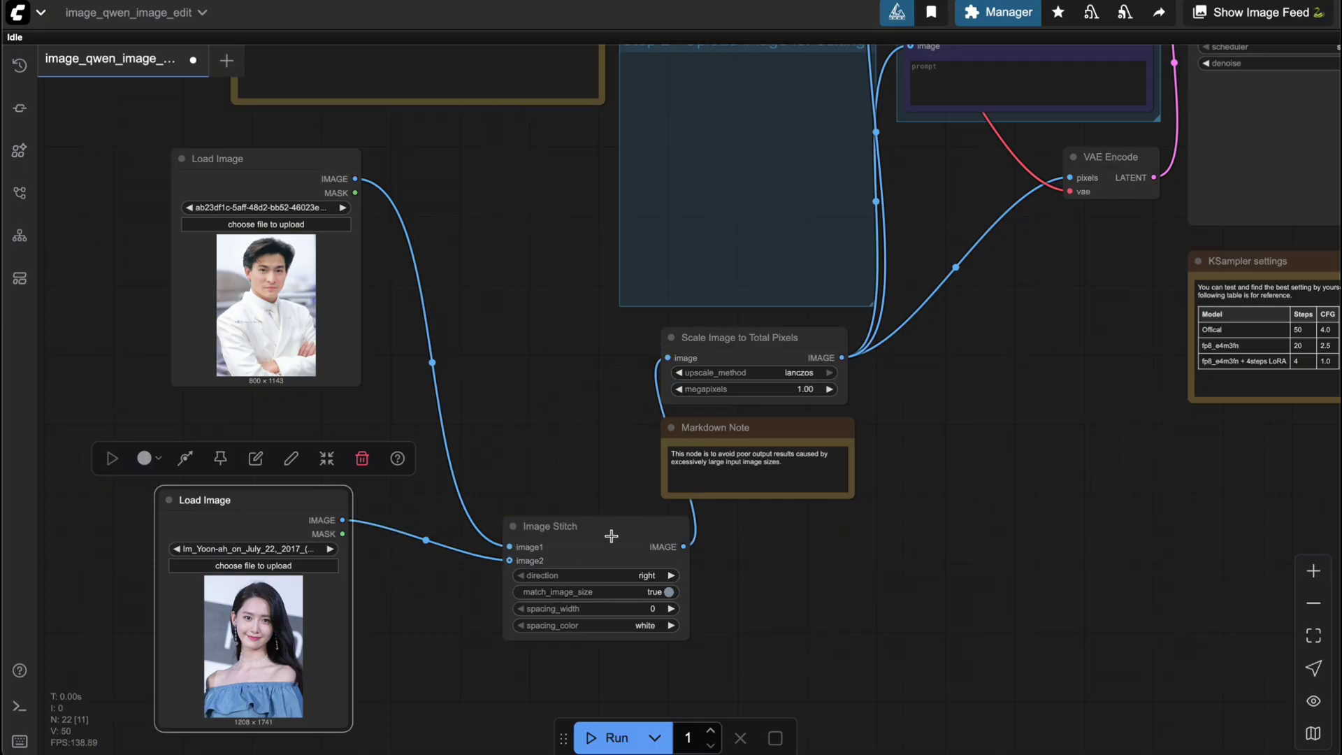
pyautogui.moveTo(611, 536); pyautogui.dragTo(524, 338)
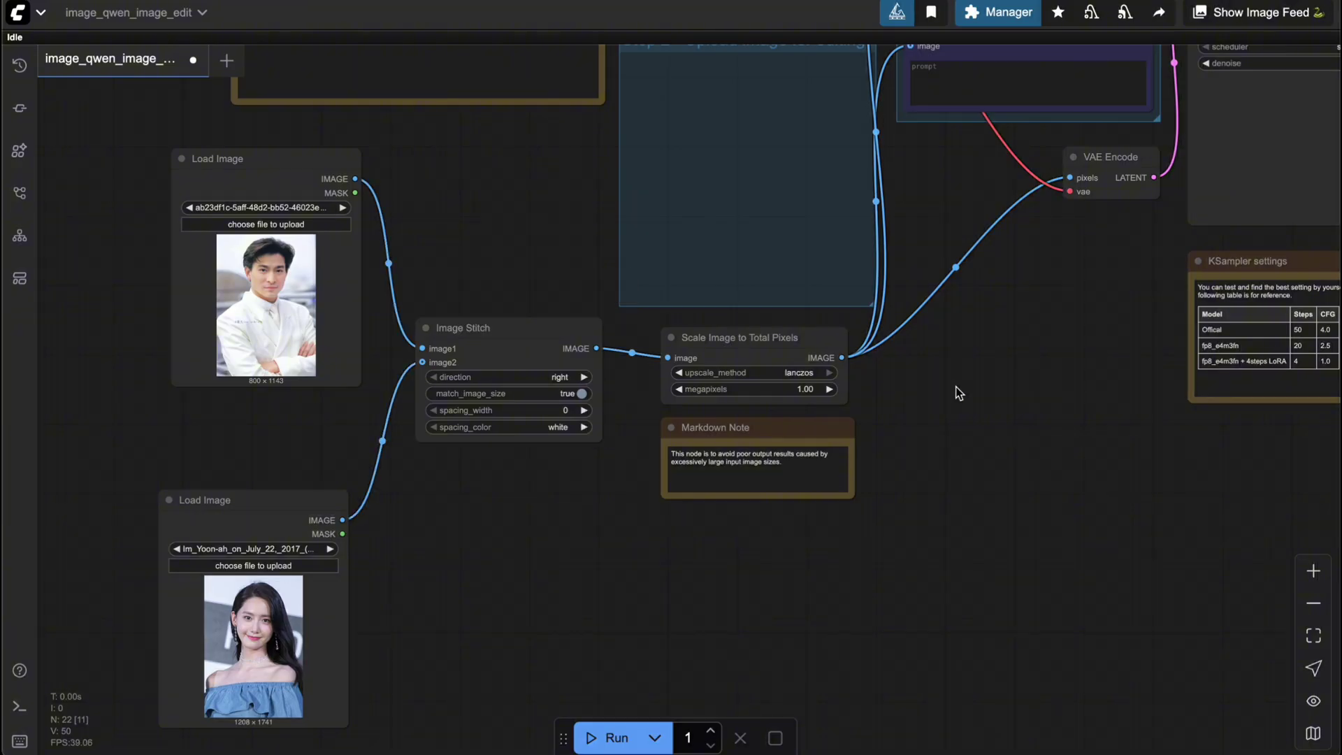
# Step: Run the workflow on the two stitched photos with the prompt of a man and a woman on a quiet early-morning street
pyautogui.moveTo(955, 387); pyautogui.dragTo(694, 611)
pyautogui.moveTo(808, 537); pyautogui.dragTo(518, 656)
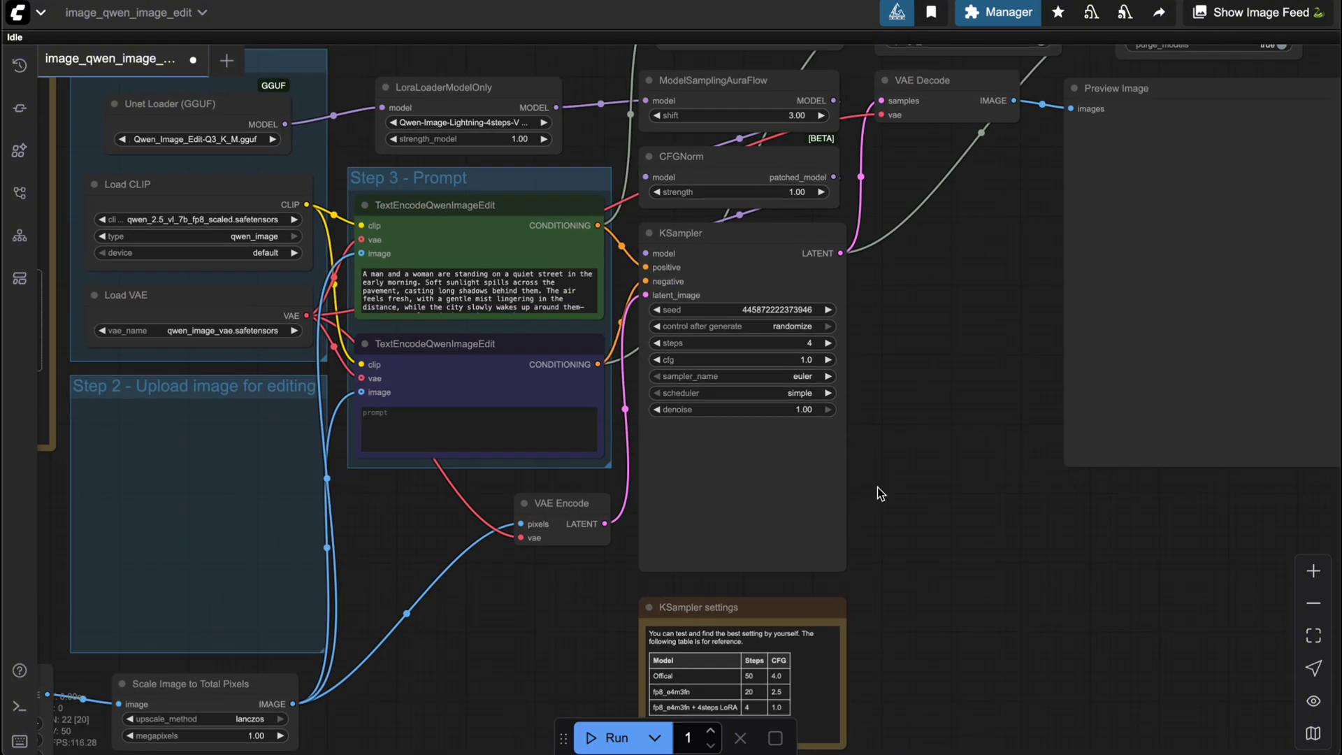
pyautogui.moveTo(879, 488); pyautogui.dragTo(941, 489)
pyautogui.scroll(3, 581, 374)
pyautogui.scroll(3, 605, 361)
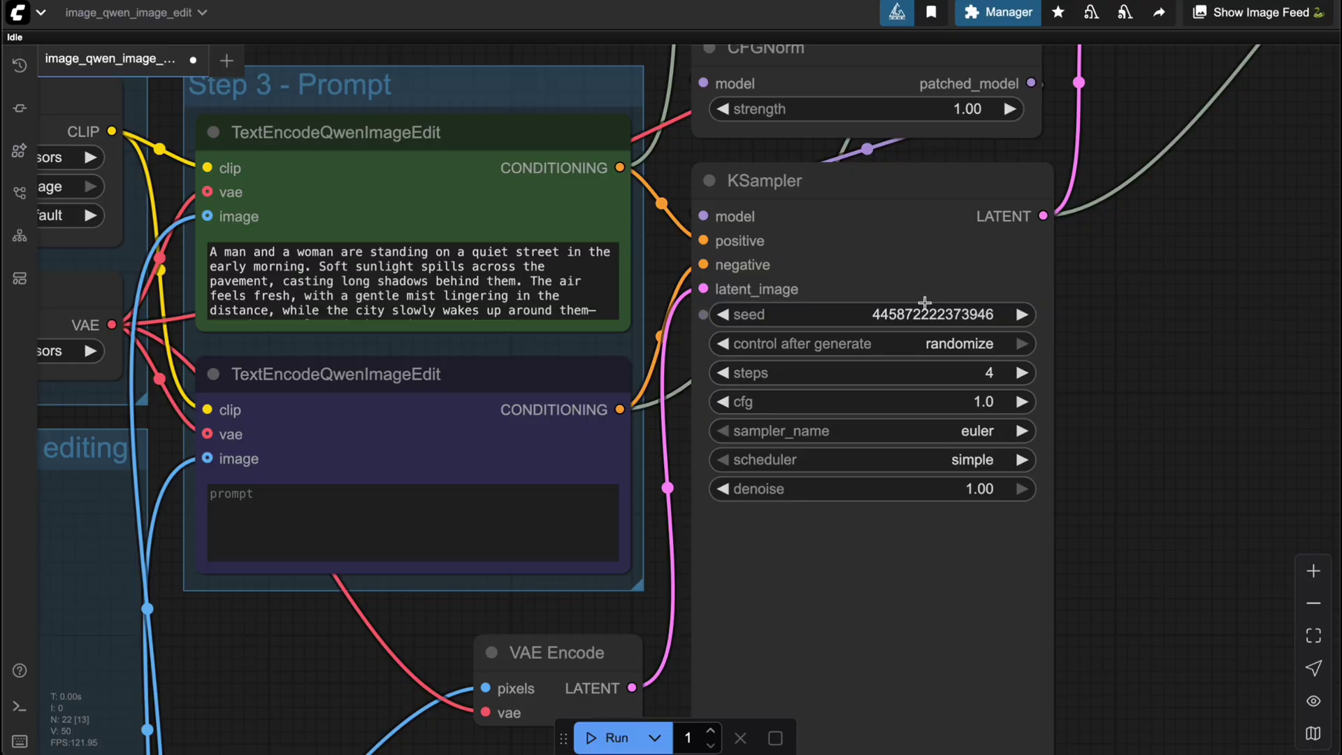
pyautogui.moveTo(1107, 296); pyautogui.dragTo(1334, 307)
pyautogui.click(666, 264)
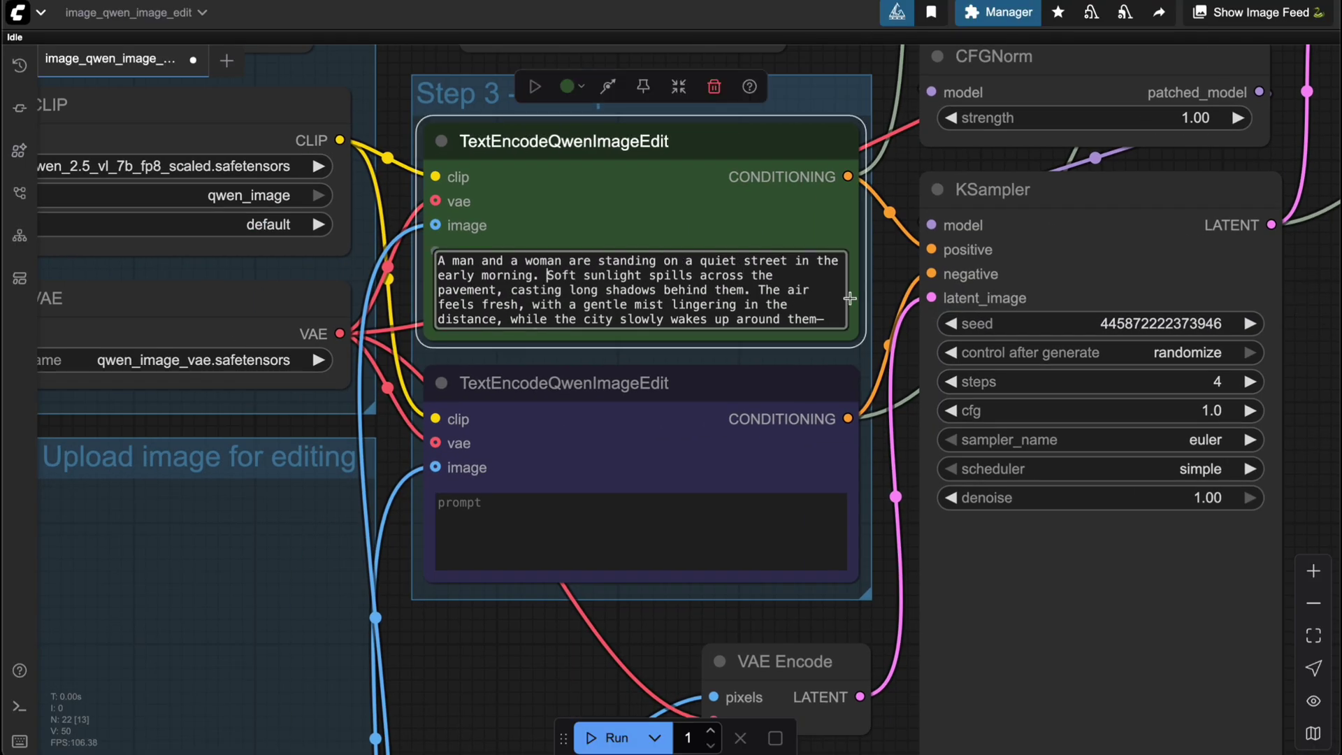
pyautogui.scroll(-2, 849, 298)
pyautogui.moveTo(874, 285); pyautogui.dragTo(710, 299)
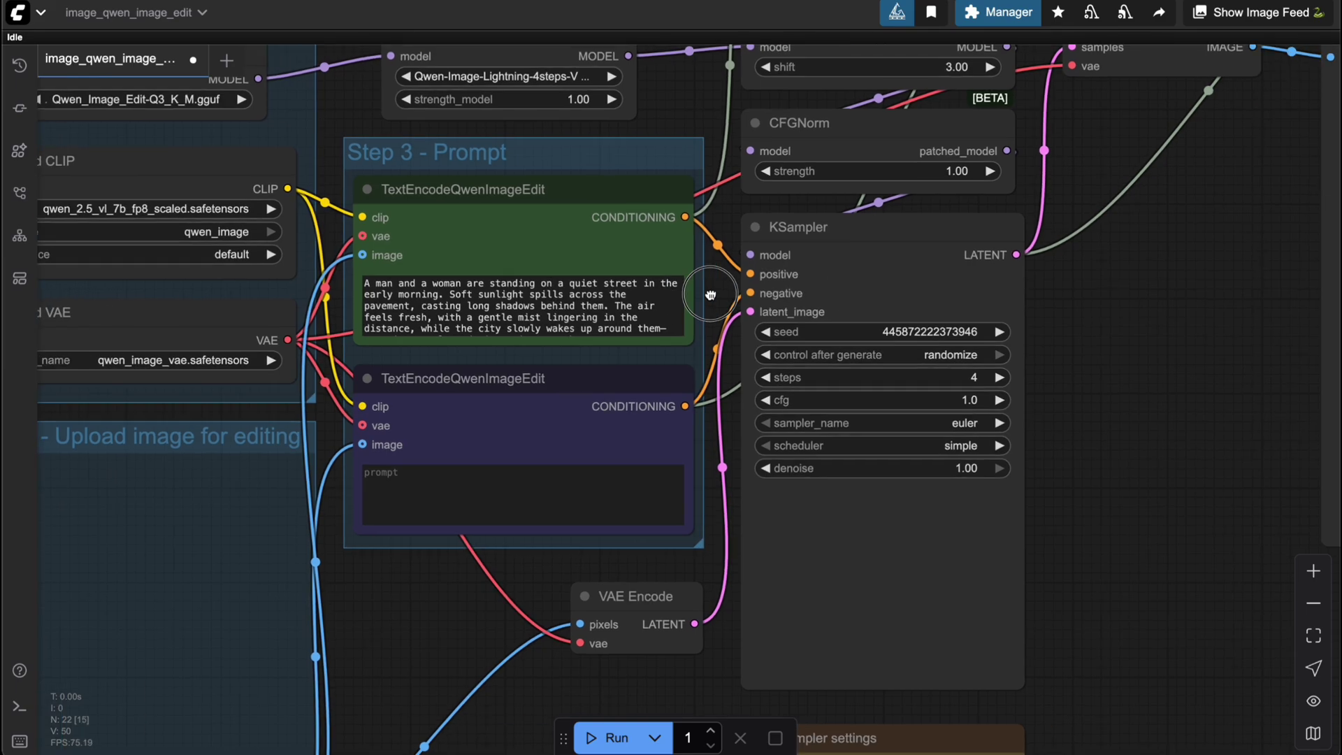
pyautogui.click(613, 736)
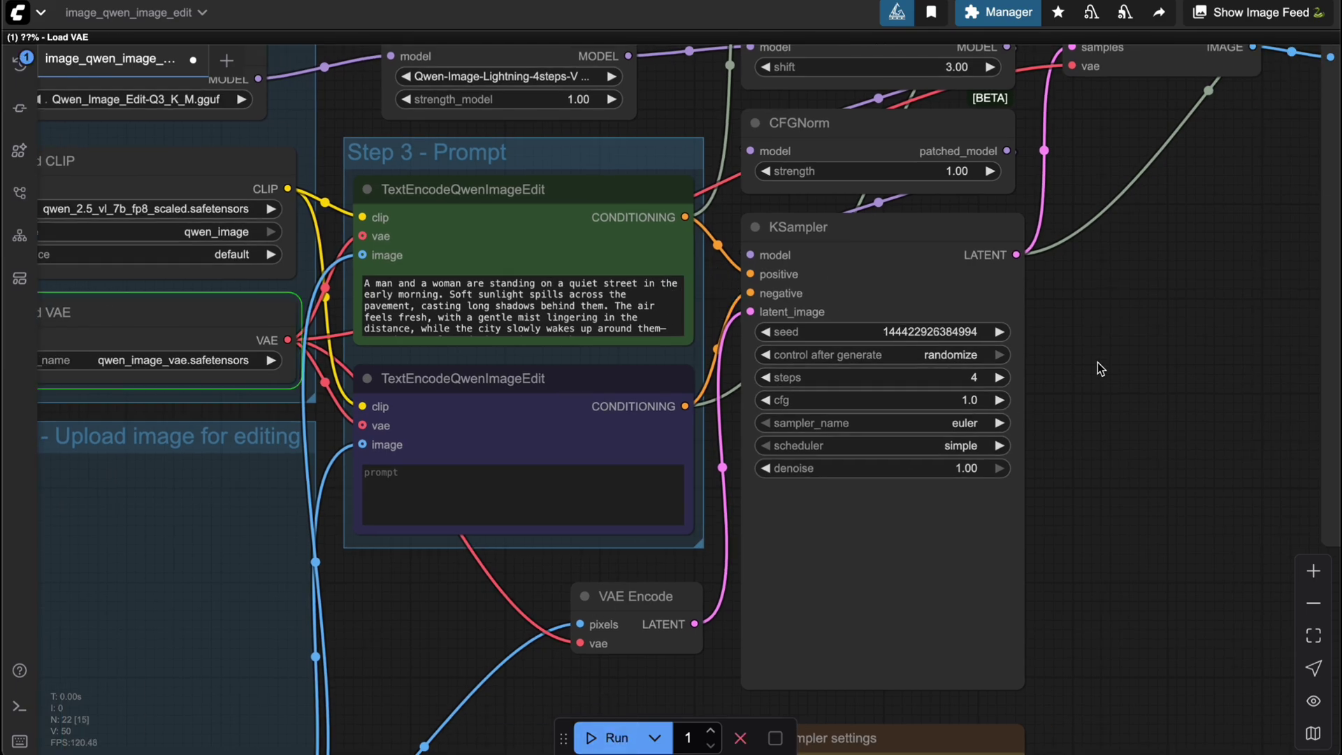
# Step: Follow the run through KSampler and examine the generated street image of the couple in Preview Image
pyautogui.moveTo(1098, 362); pyautogui.dragTo(644, 364)
pyautogui.scroll(-2, 861, 400)
pyautogui.scroll(-4, 726, 399)
pyautogui.scroll(3, 744, 434)
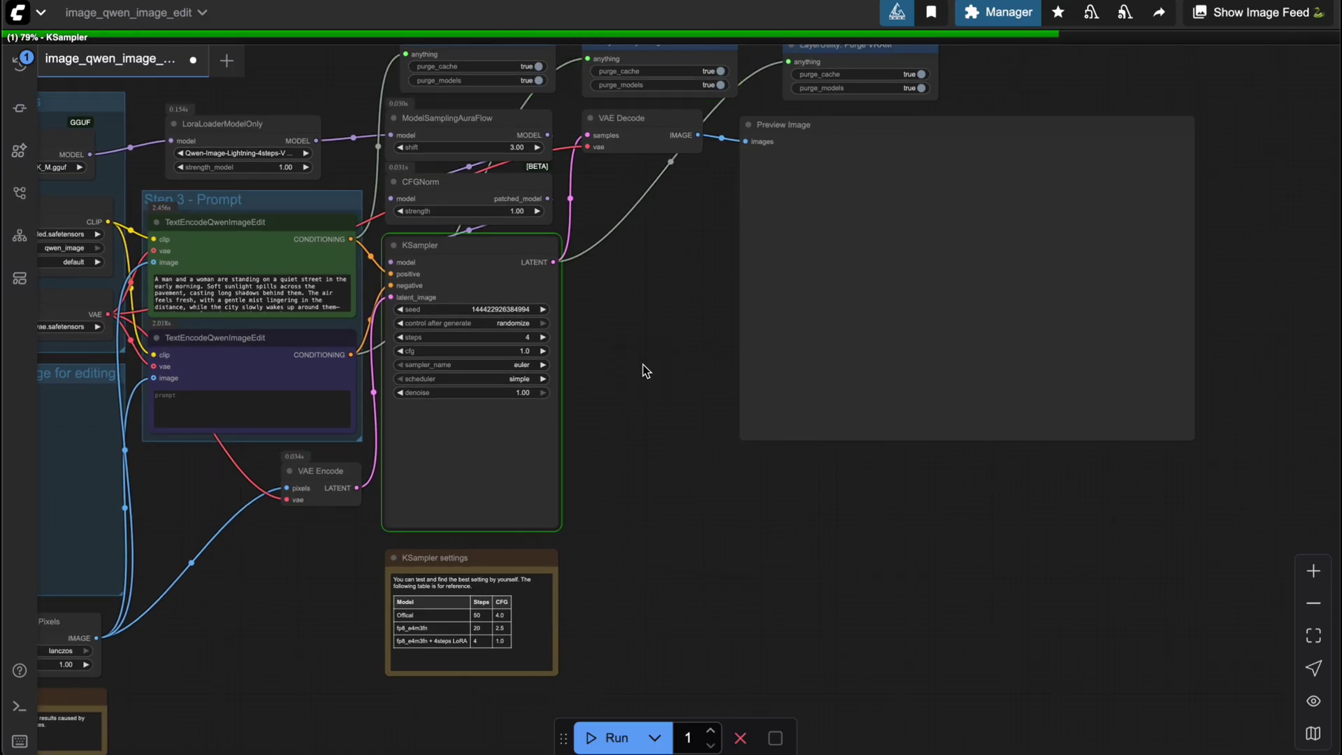
pyautogui.moveTo(645, 371); pyautogui.dragTo(303, 445)
pyautogui.scroll(5, 553, 367)
pyautogui.moveTo(397, 449); pyautogui.dragTo(302, 457)
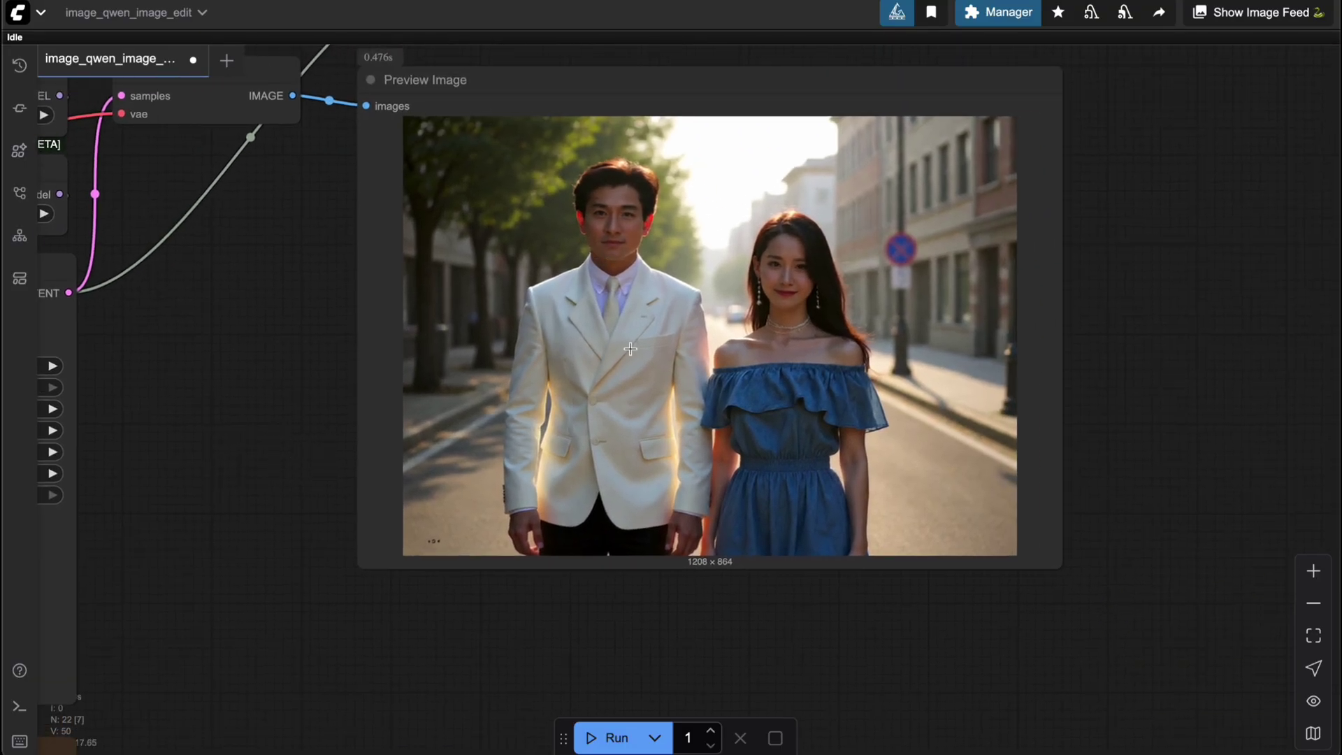
pyautogui.scroll(3, 288, 363)
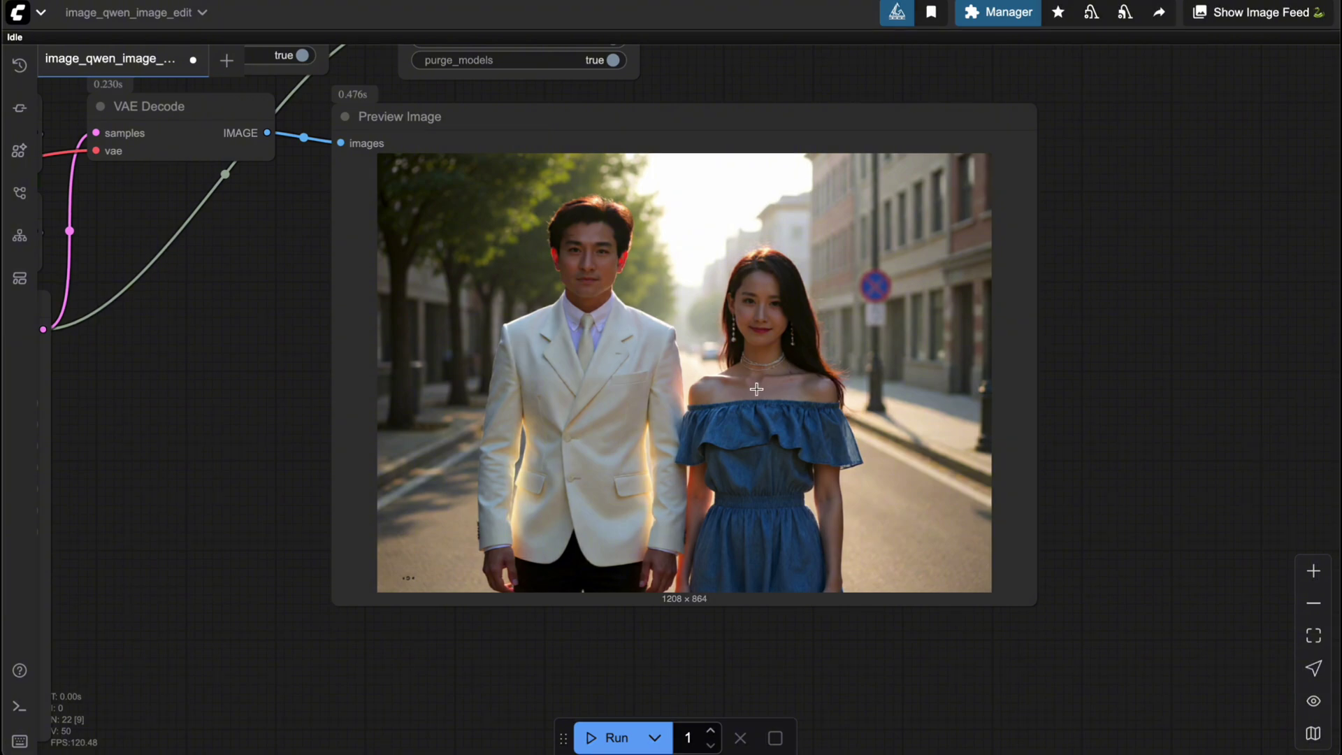
pyautogui.scroll(-3, 531, 378)
pyautogui.moveTo(378, 380); pyautogui.dragTo(803, 276)
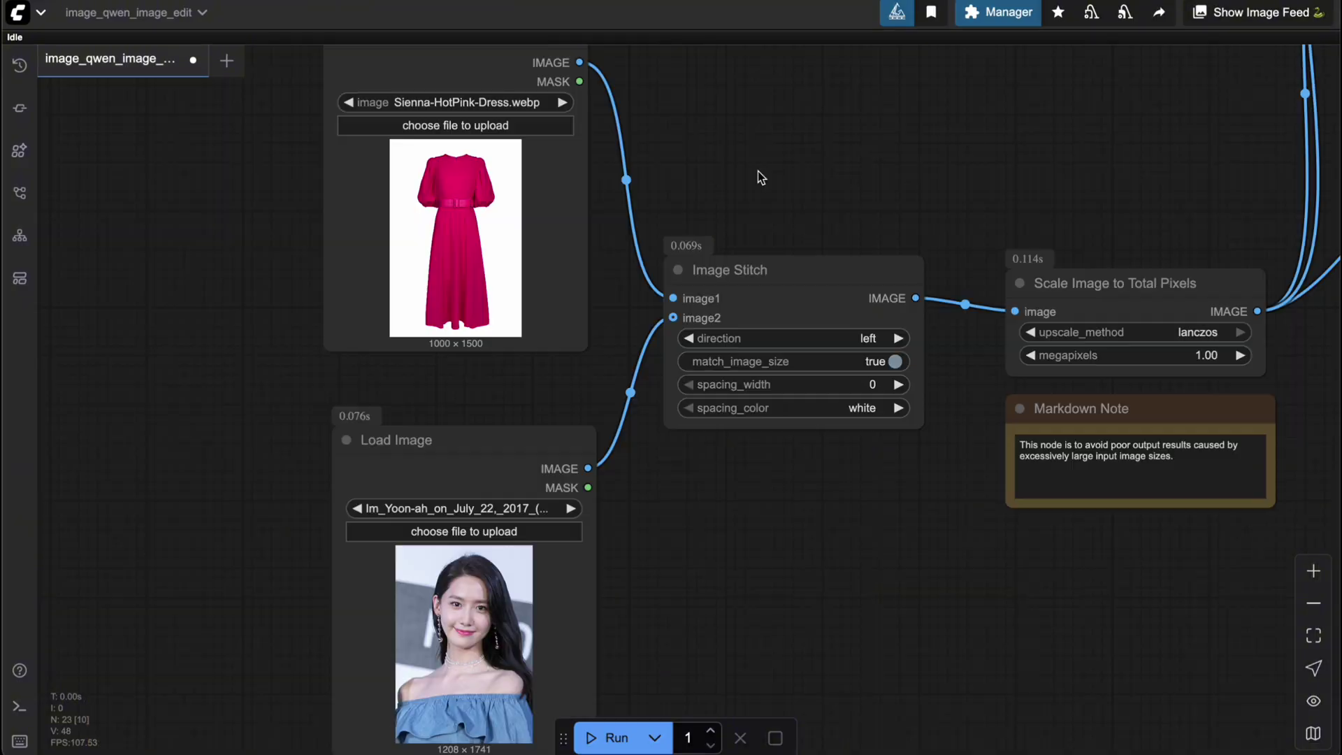
# Step: Examine how the pink dress and the woman's portrait feed Image Stitch, and the Empty Latent Image node used in place of VAE Encode
pyautogui.moveTo(762, 170)
pyautogui.mouseDown()
pyautogui.moveTo(770, 141)
pyautogui.moveTo(797, 153)
pyautogui.moveTo(742, 156)
pyautogui.mouseUp()
pyautogui.click(581, 75)
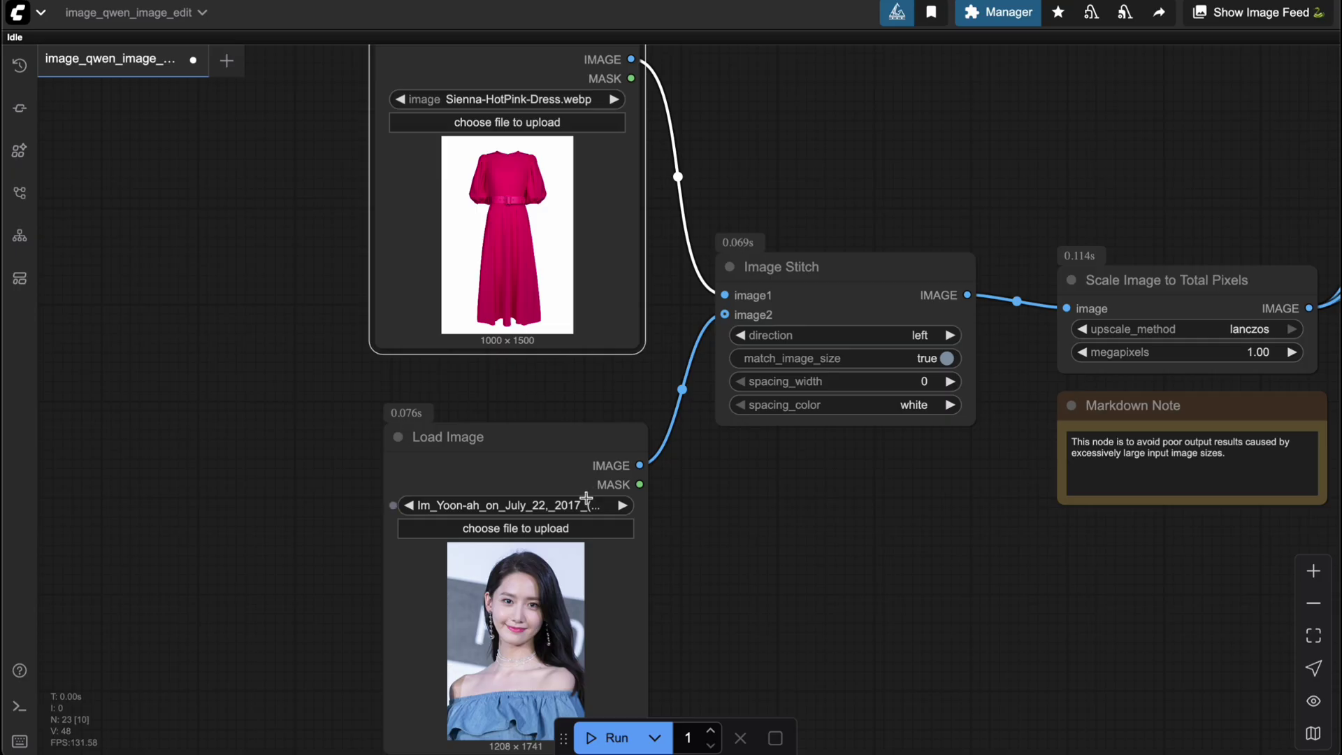
pyautogui.click(576, 462)
pyautogui.click(816, 195)
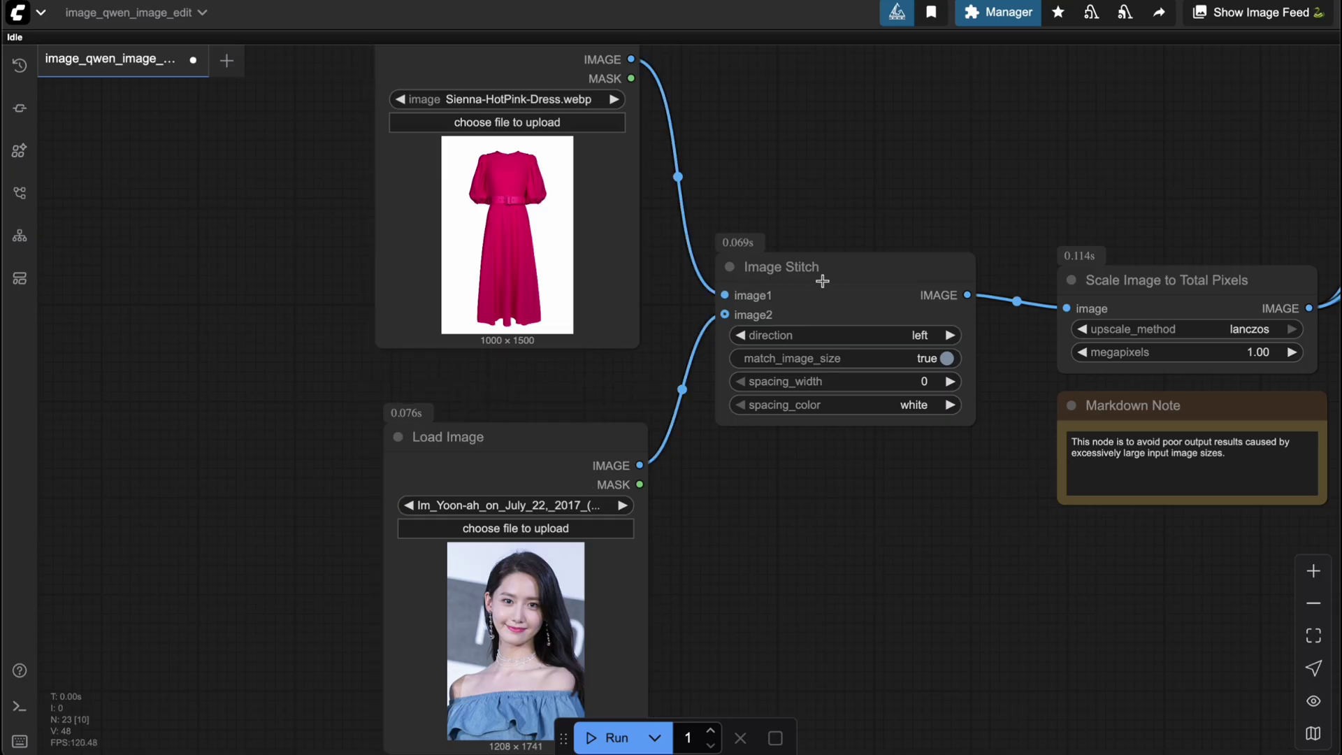
pyautogui.click(822, 281)
pyautogui.click(880, 144)
pyautogui.moveTo(832, 148); pyautogui.dragTo(781, 137)
pyautogui.click(776, 139)
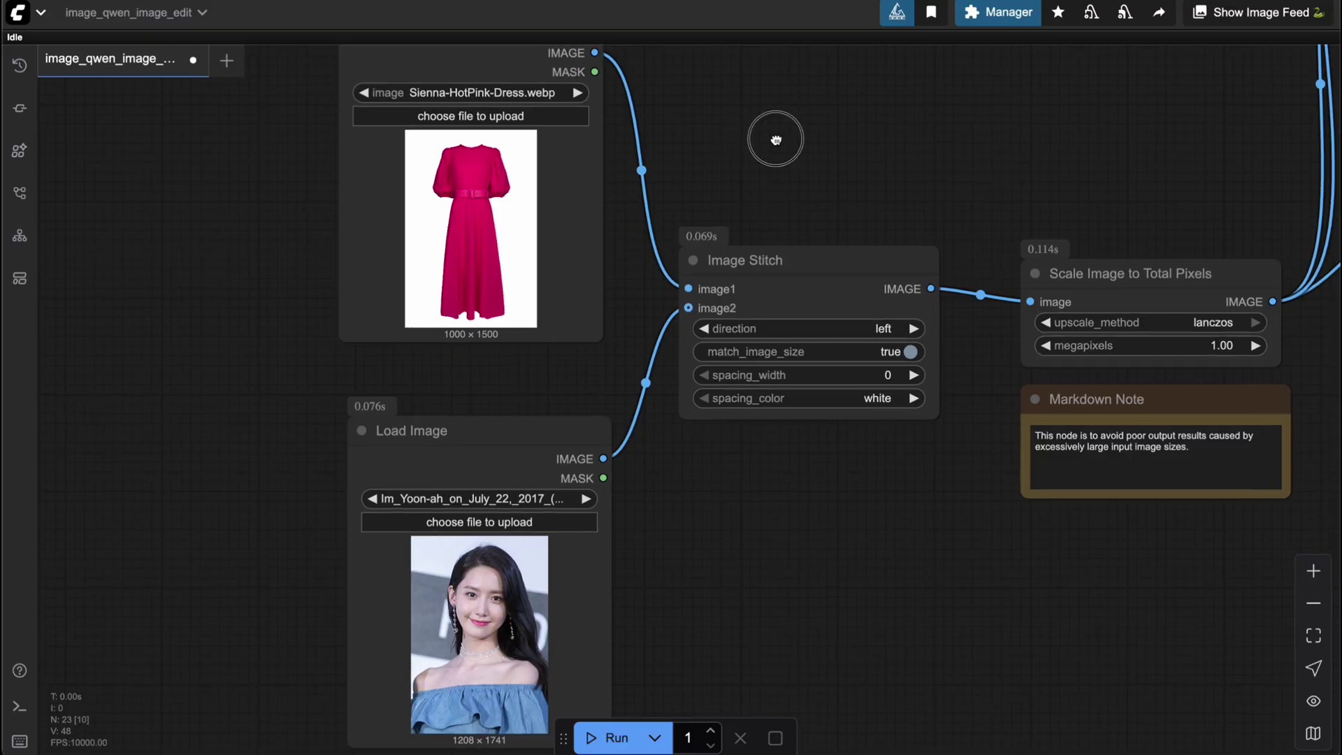
pyautogui.click(558, 435)
pyautogui.click(548, 70)
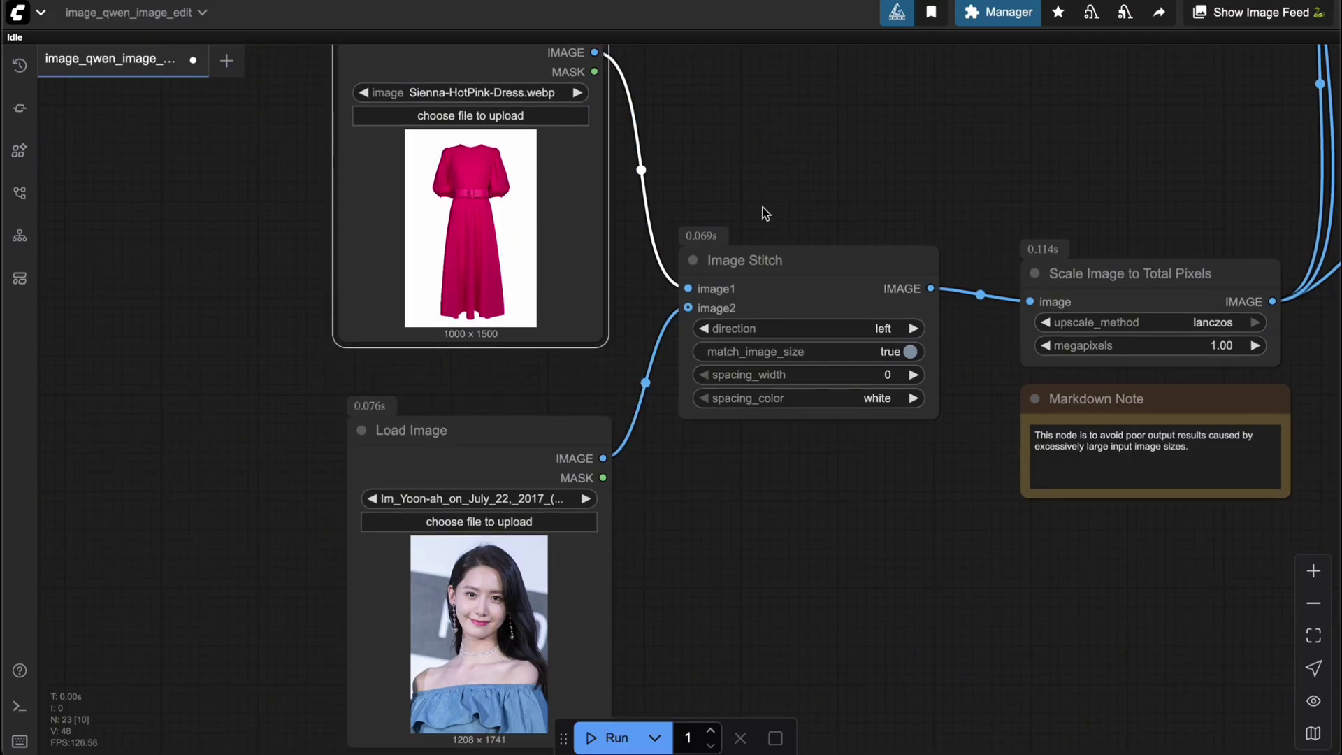
pyautogui.moveTo(918, 144); pyautogui.dragTo(238, 248)
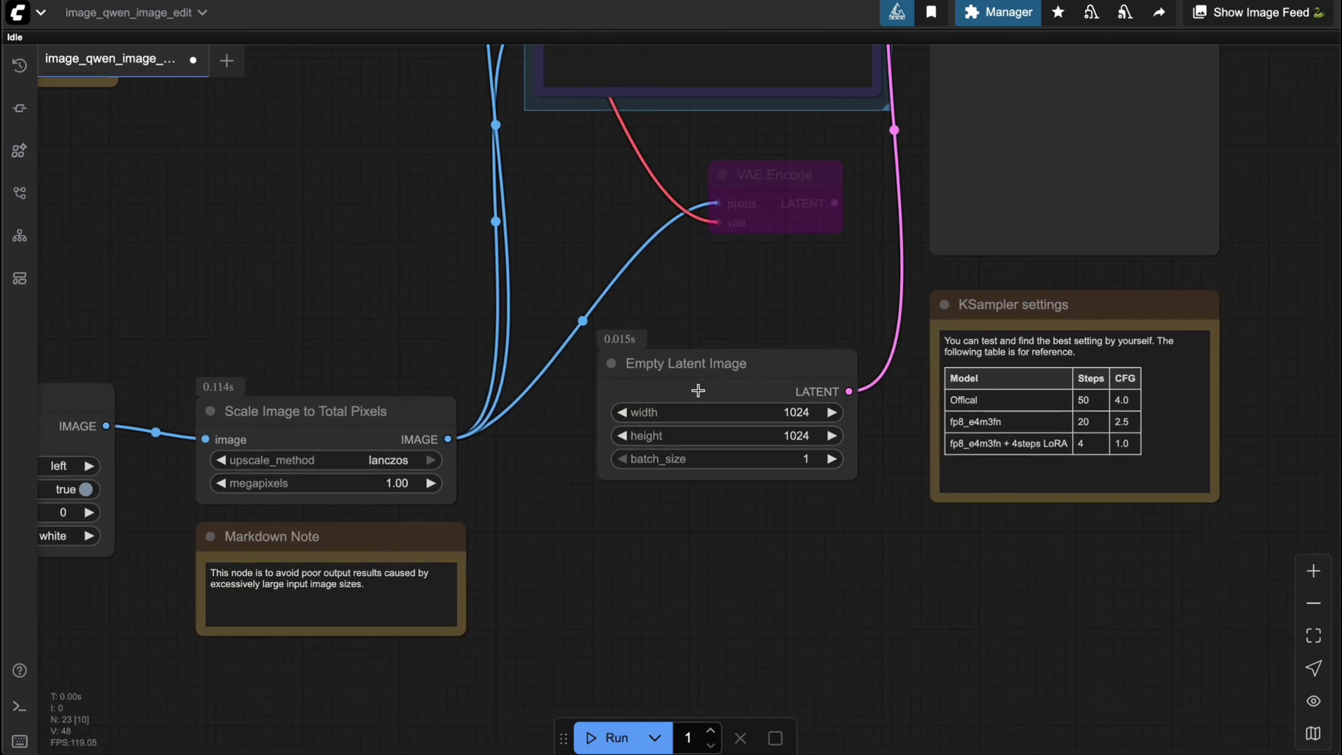
# Step: Examine how Empty Latent Image feeds KSampler's latent_image, and review the prompt "A woman wearing a dress is standing on the street"
pyautogui.click(721, 375)
pyautogui.scroll(-5, 764, 303)
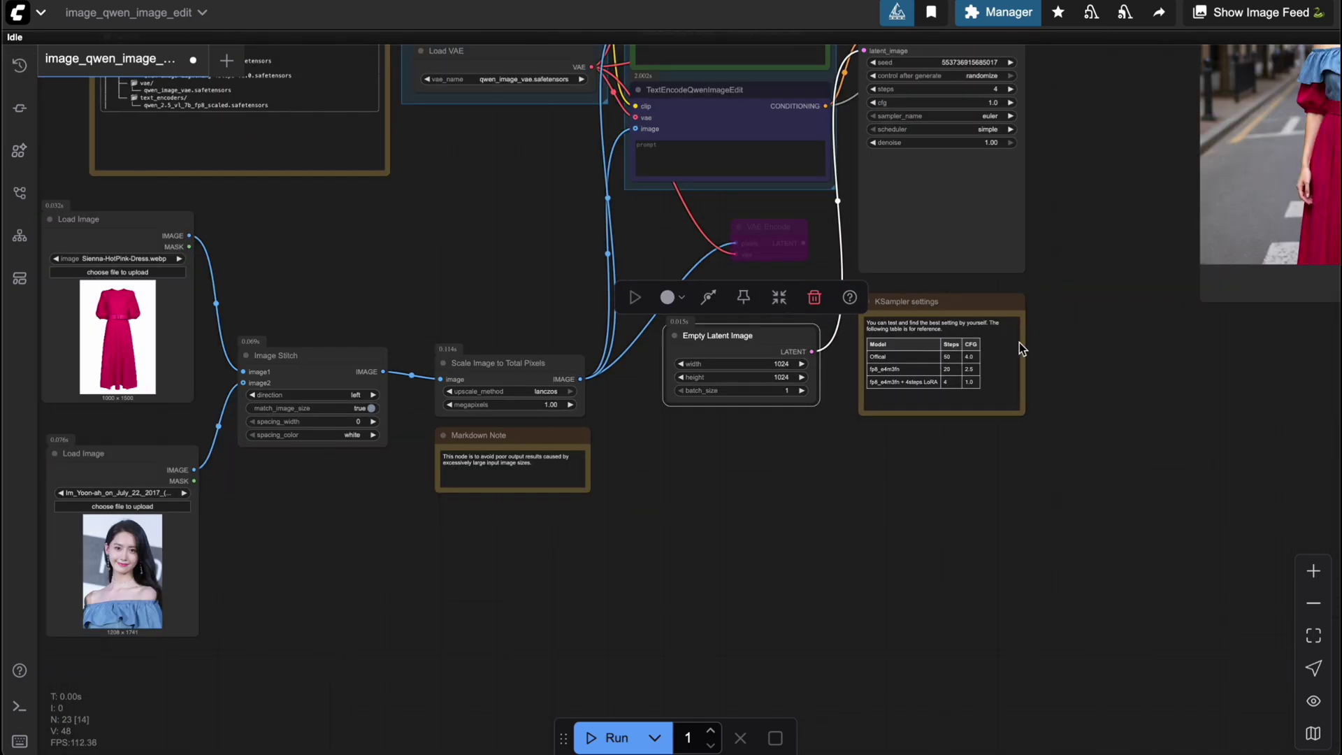
pyautogui.moveTo(1107, 321); pyautogui.dragTo(1243, 453)
pyautogui.scroll(6, 1146, 304)
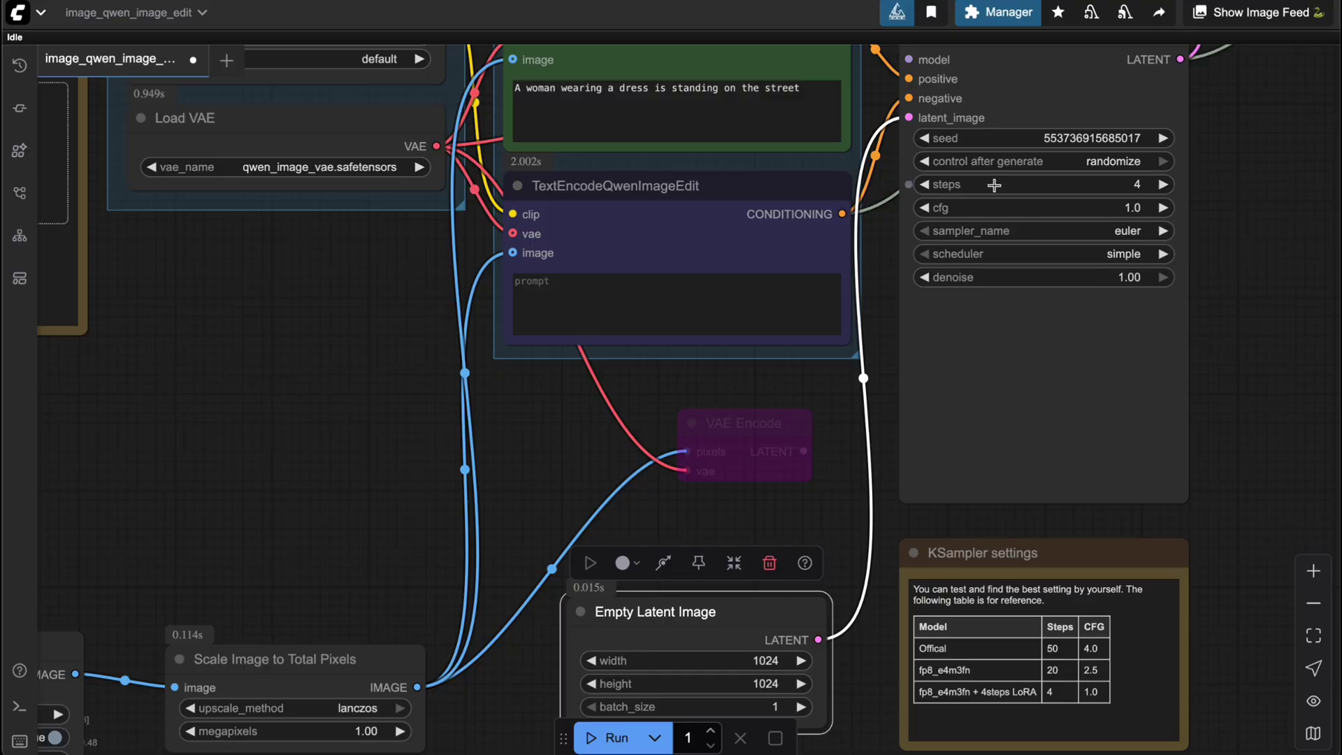
pyautogui.moveTo(649, 384); pyautogui.dragTo(581, 382)
pyautogui.moveTo(722, 499); pyautogui.dragTo(702, 362)
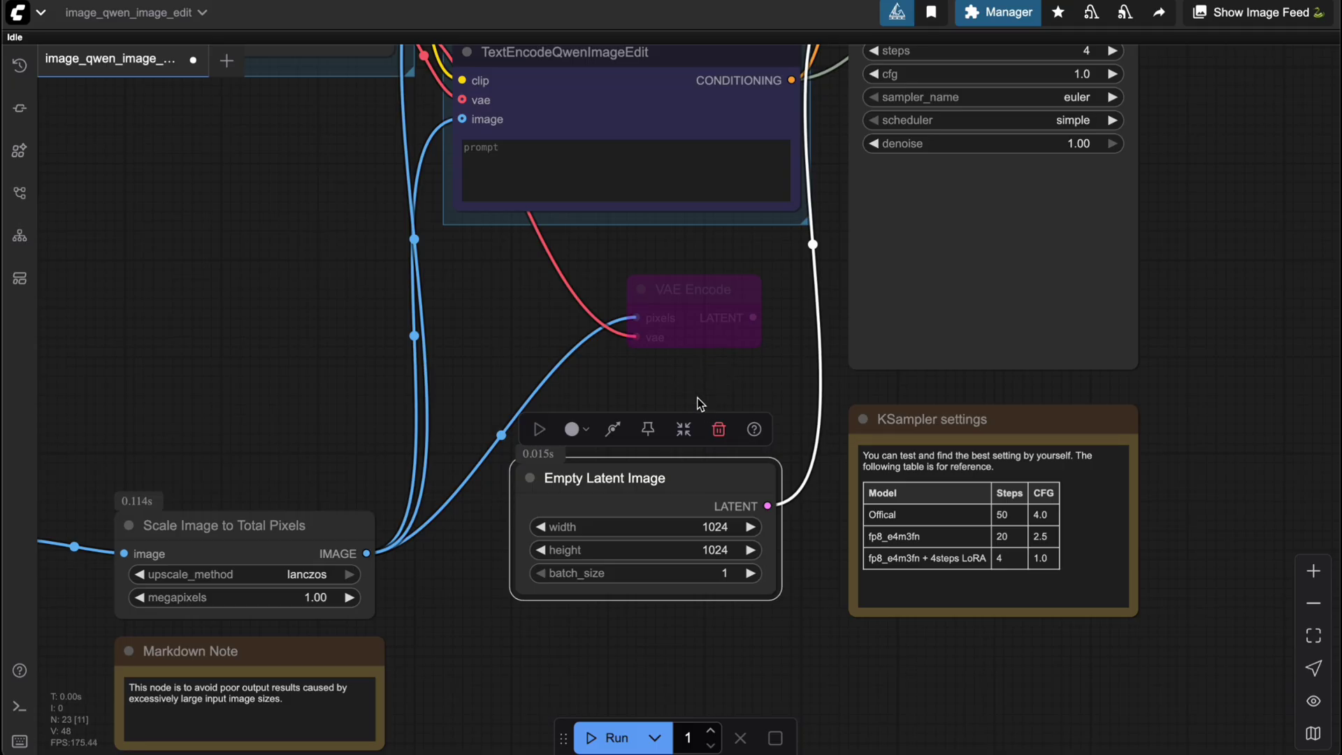
pyautogui.moveTo(500, 331); pyautogui.dragTo(531, 566)
pyautogui.moveTo(363, 403); pyautogui.dragTo(364, 435)
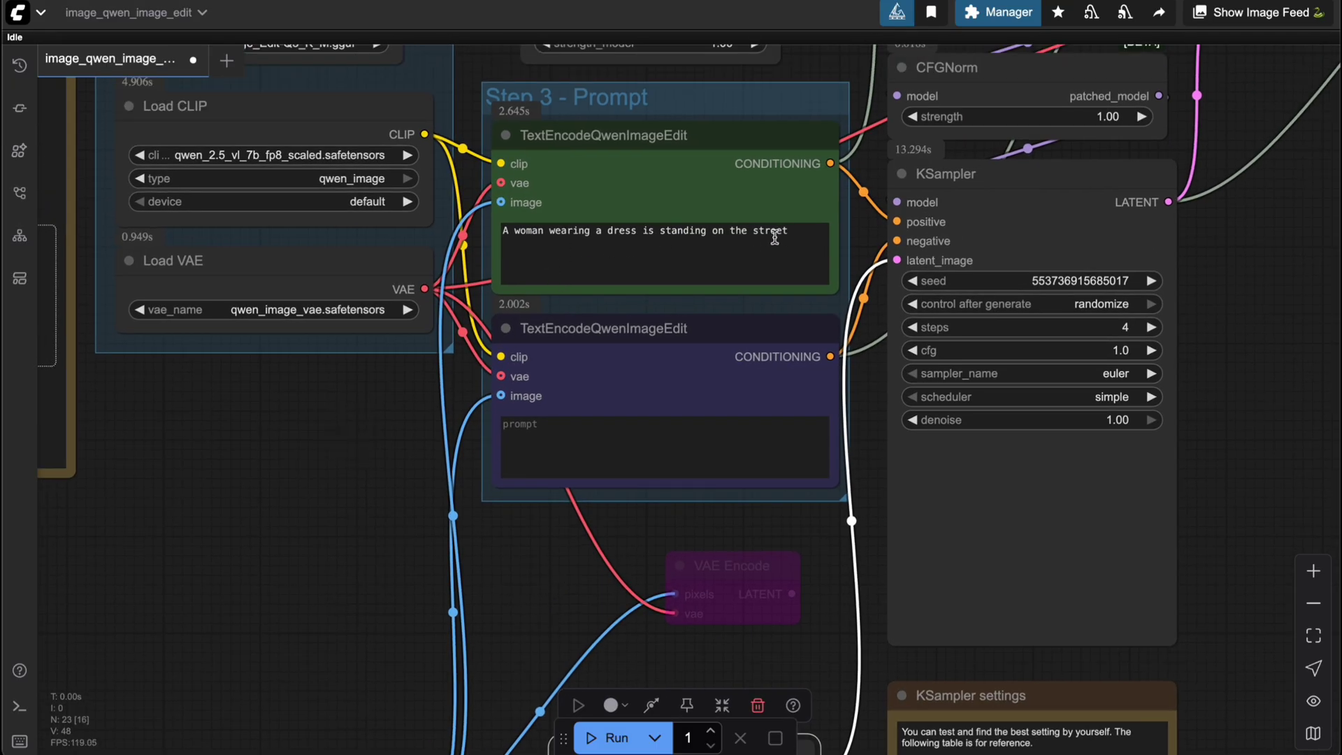
pyautogui.scroll(4, 725, 223)
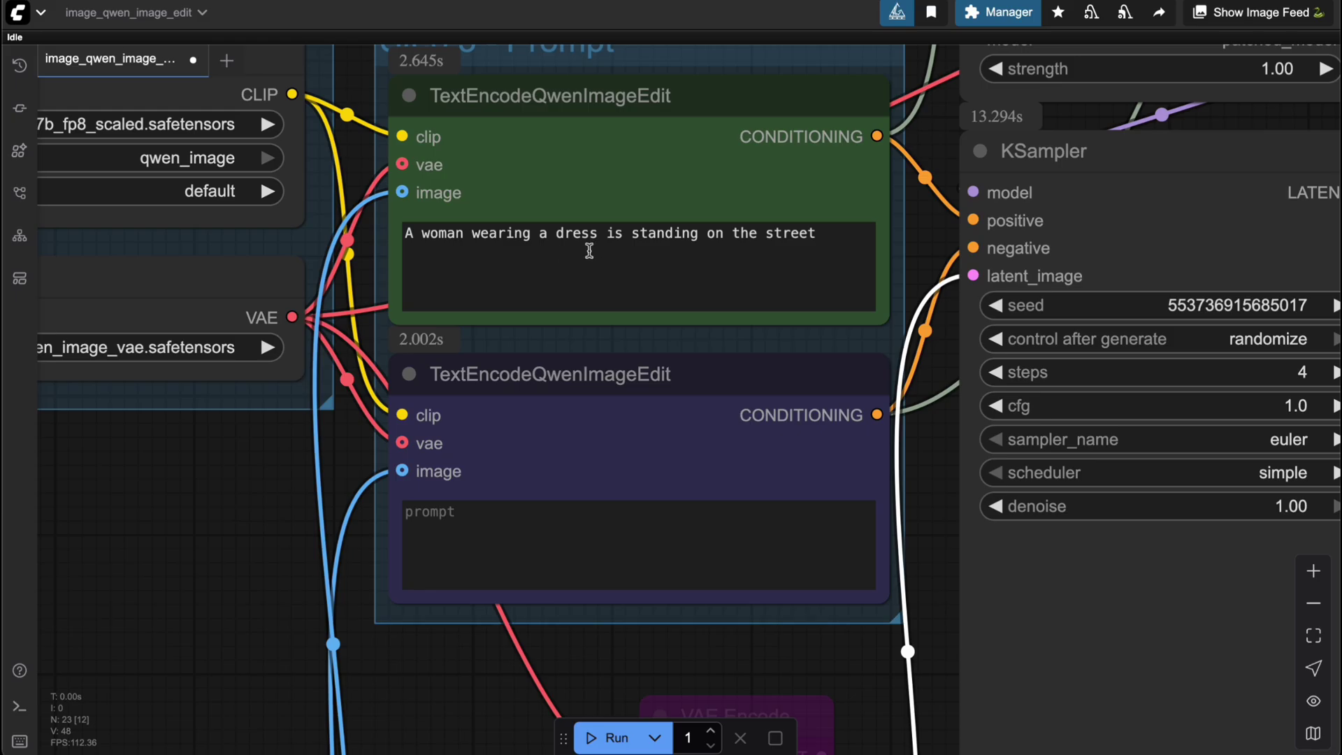
pyautogui.scroll(-2, 679, 261)
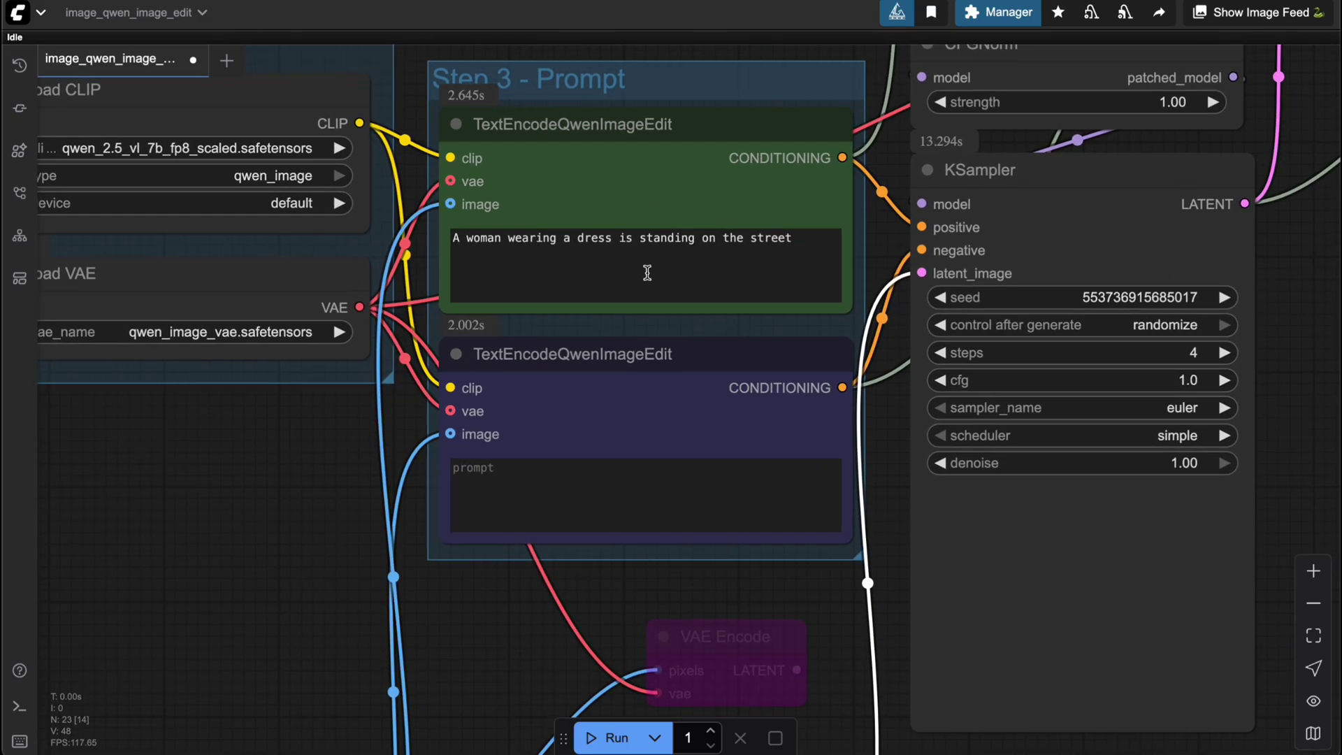
pyautogui.scroll(-3, 282, 488)
# Step: Compare the stitched pink dress and woman's portrait inputs with the generated street image in Preview Image
pyautogui.moveTo(284, 490); pyautogui.dragTo(871, 237)
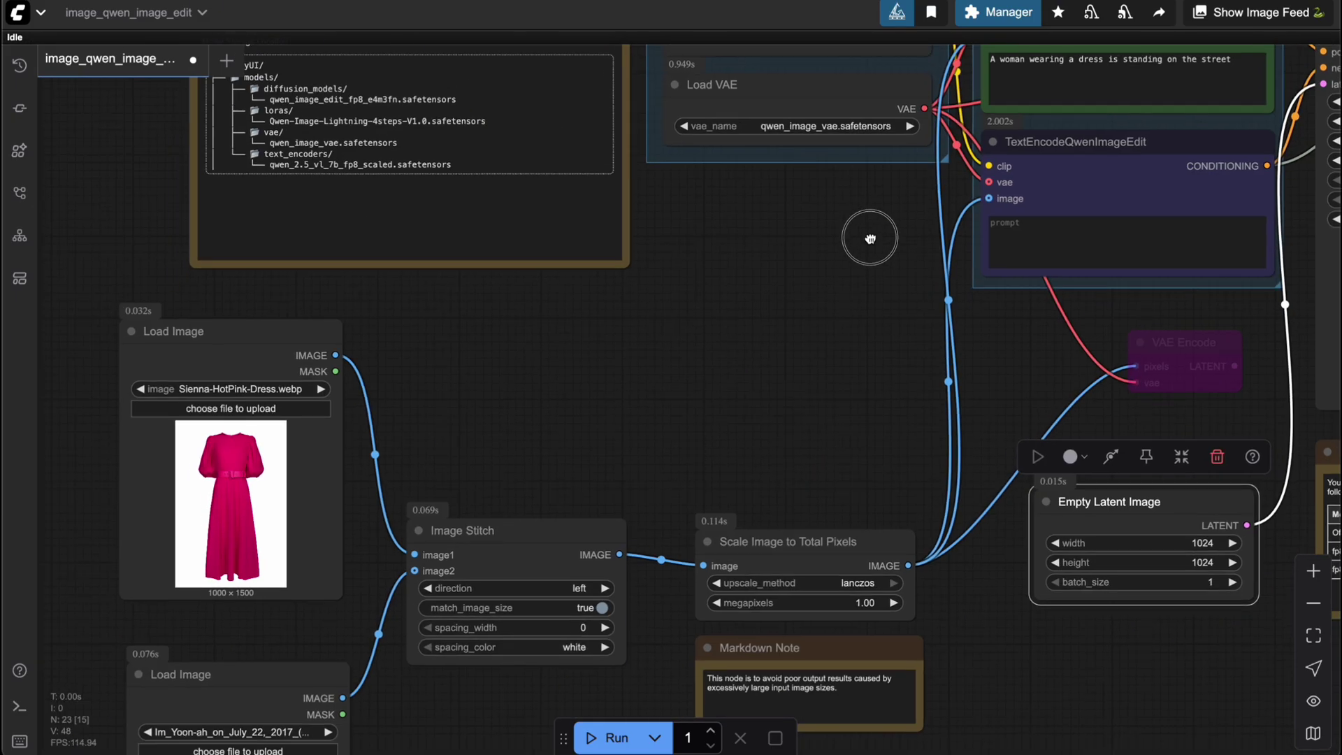
pyautogui.moveTo(747, 280); pyautogui.dragTo(772, 141)
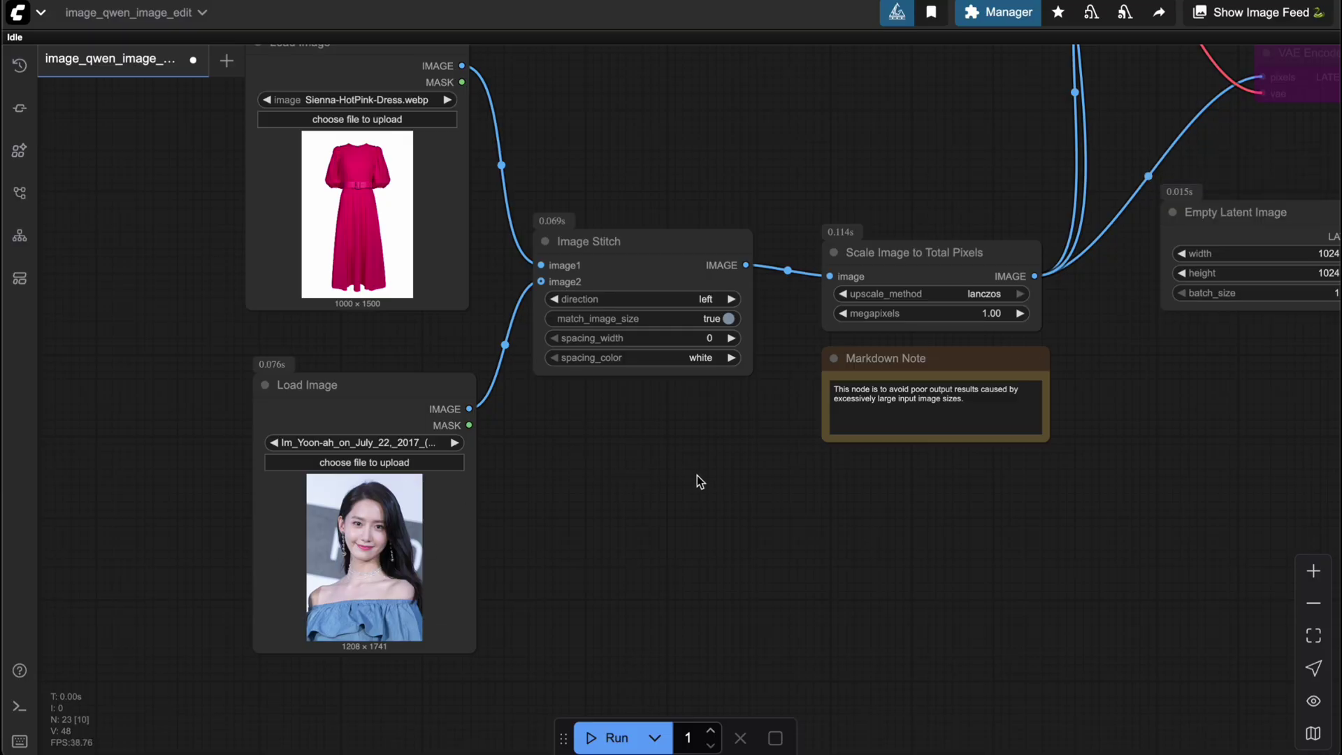
pyautogui.scroll(-6, 698, 479)
pyautogui.moveTo(1049, 447); pyautogui.dragTo(559, 544)
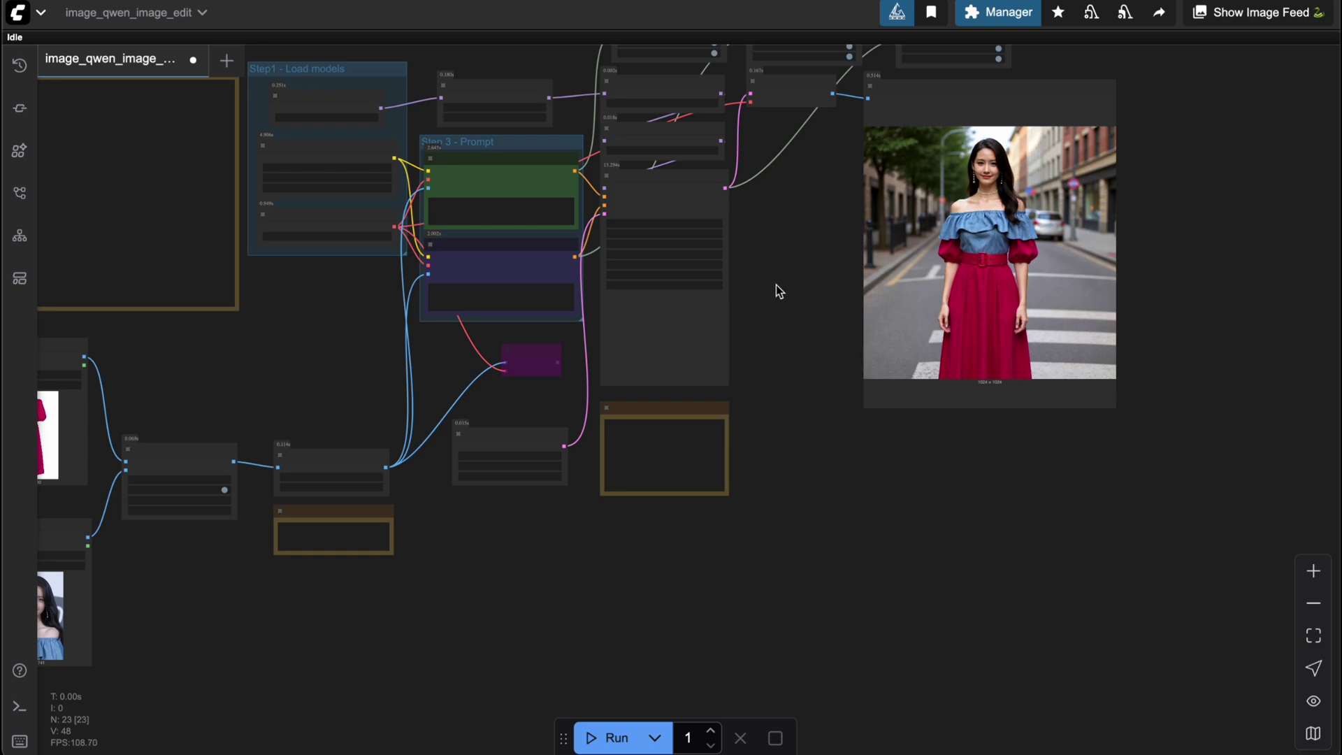
pyautogui.moveTo(776, 284); pyautogui.dragTo(342, 432)
pyautogui.scroll(4, 651, 338)
pyautogui.scroll(6, 702, 313)
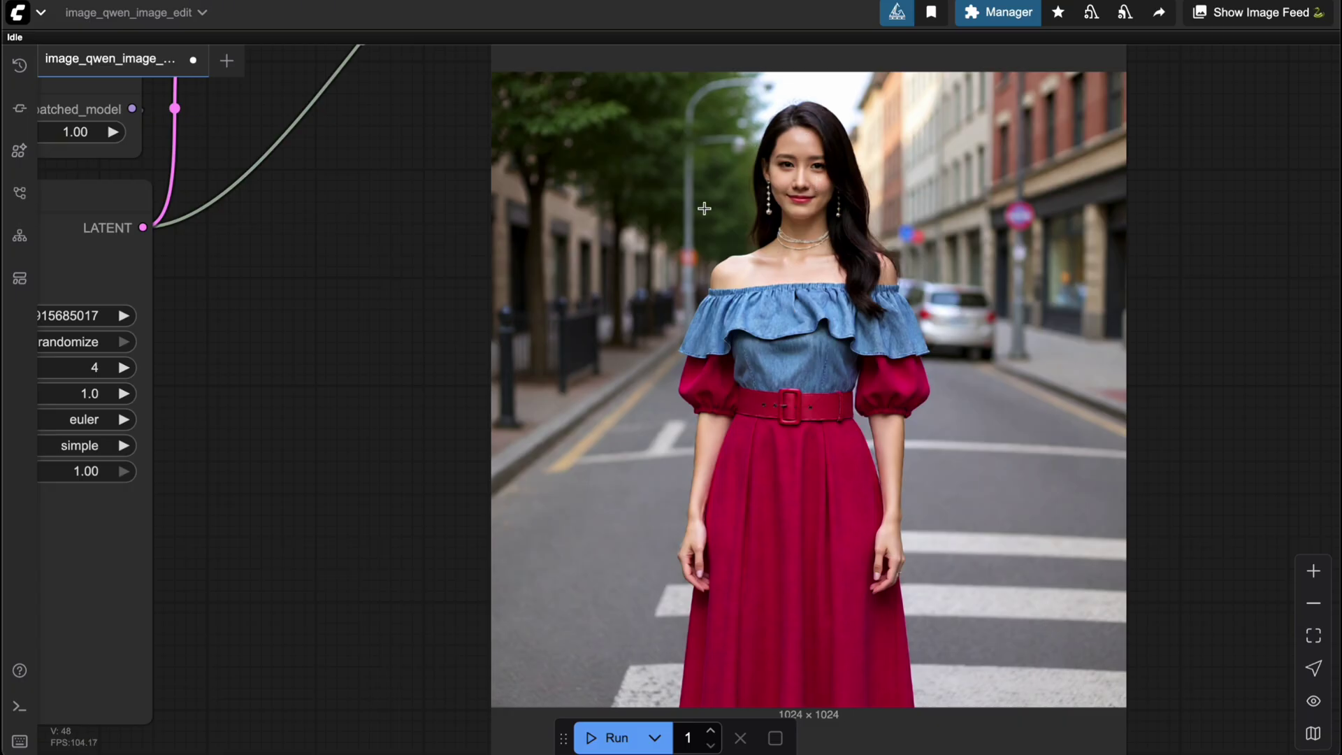
# Step: Return to the input images and examine the clothing in the woman's portrait that feeds Image Stitch
pyautogui.scroll(-3, 630, 257)
pyautogui.moveTo(419, 313); pyautogui.dragTo(980, 246)
pyautogui.scroll(2, 945, 253)
pyautogui.moveTo(303, 489); pyautogui.dragTo(606, 334)
pyautogui.moveTo(380, 338); pyautogui.dragTo(690, 195)
pyautogui.moveTo(651, 271); pyautogui.dragTo(720, 235)
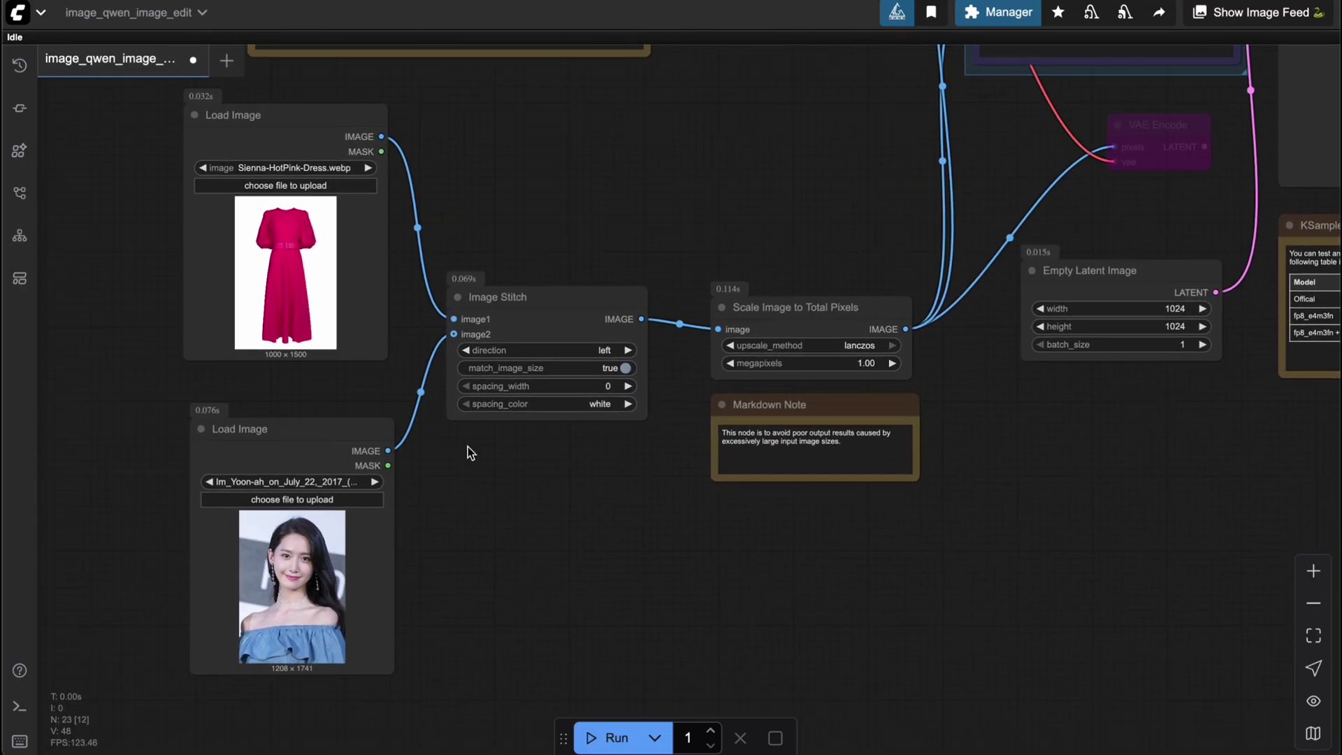
pyautogui.moveTo(627, 595); pyautogui.dragTo(674, 502)
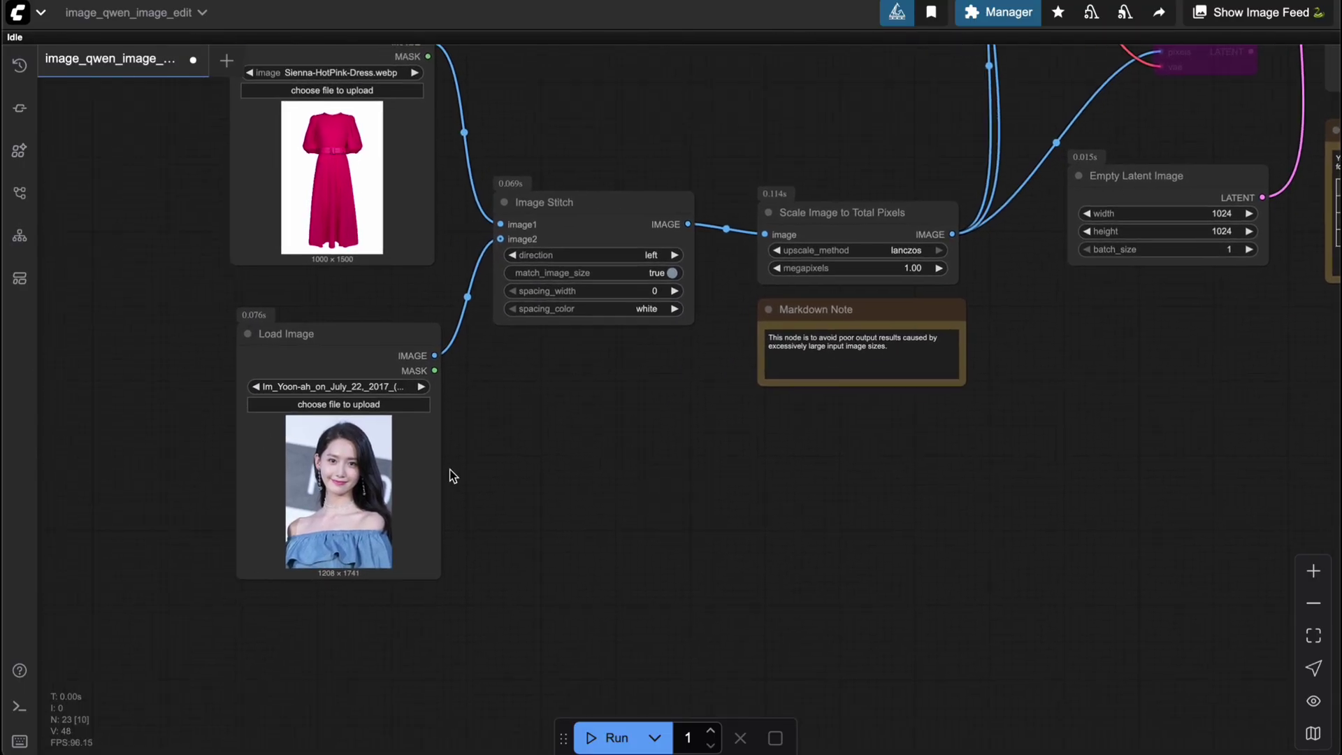
pyautogui.scroll(4, 450, 476)
pyautogui.moveTo(523, 458); pyautogui.dragTo(633, 425)
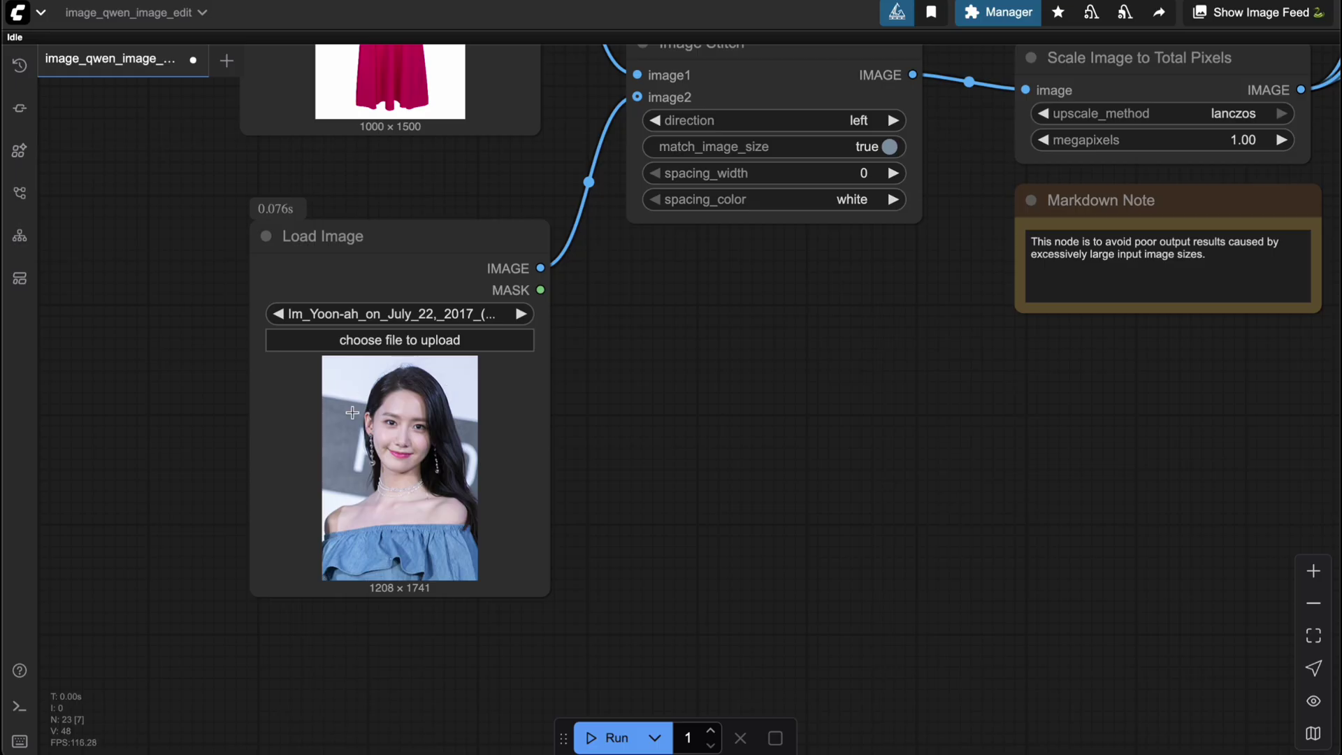
# Step: Add a Load InsightFace (PuLID Flux) node and a Pulid Flux Face Detector node beside the woman's portrait
pyautogui.doubleClick(695, 414)
pyautogui.write('pulid')
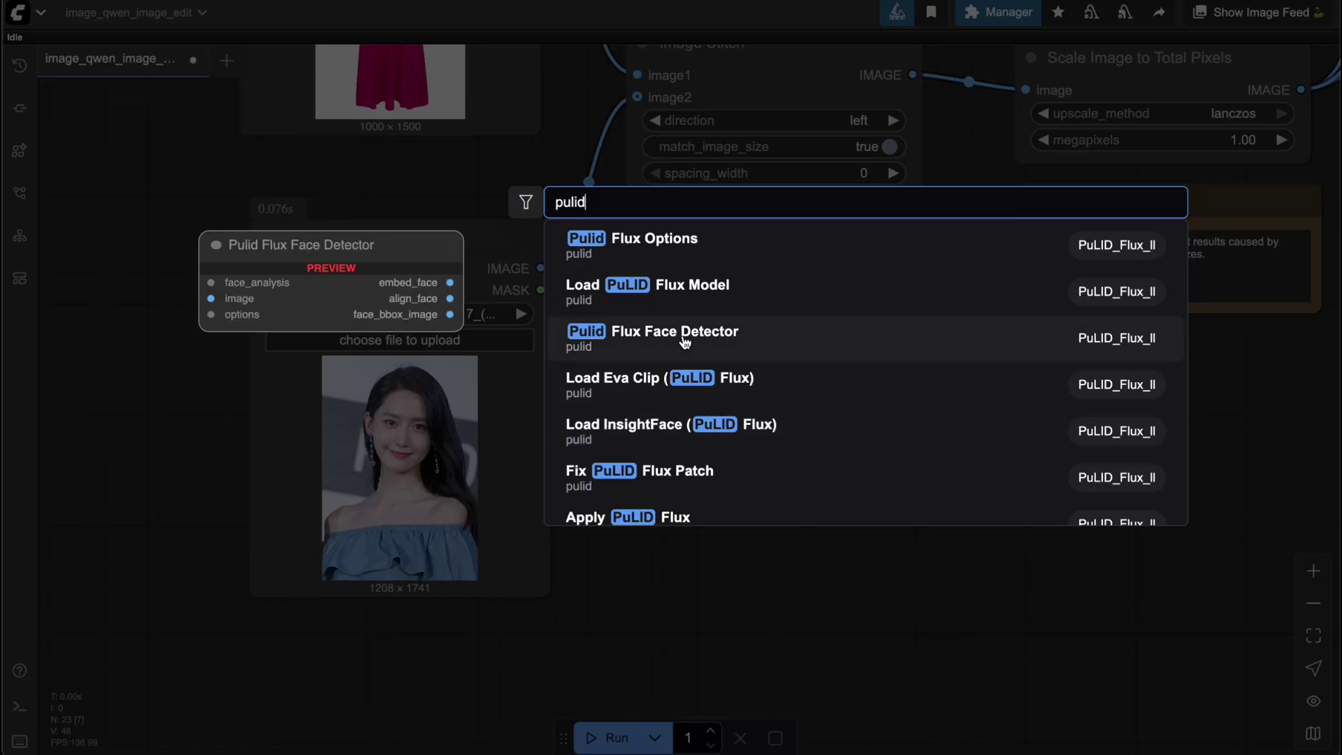
pyautogui.click(764, 428)
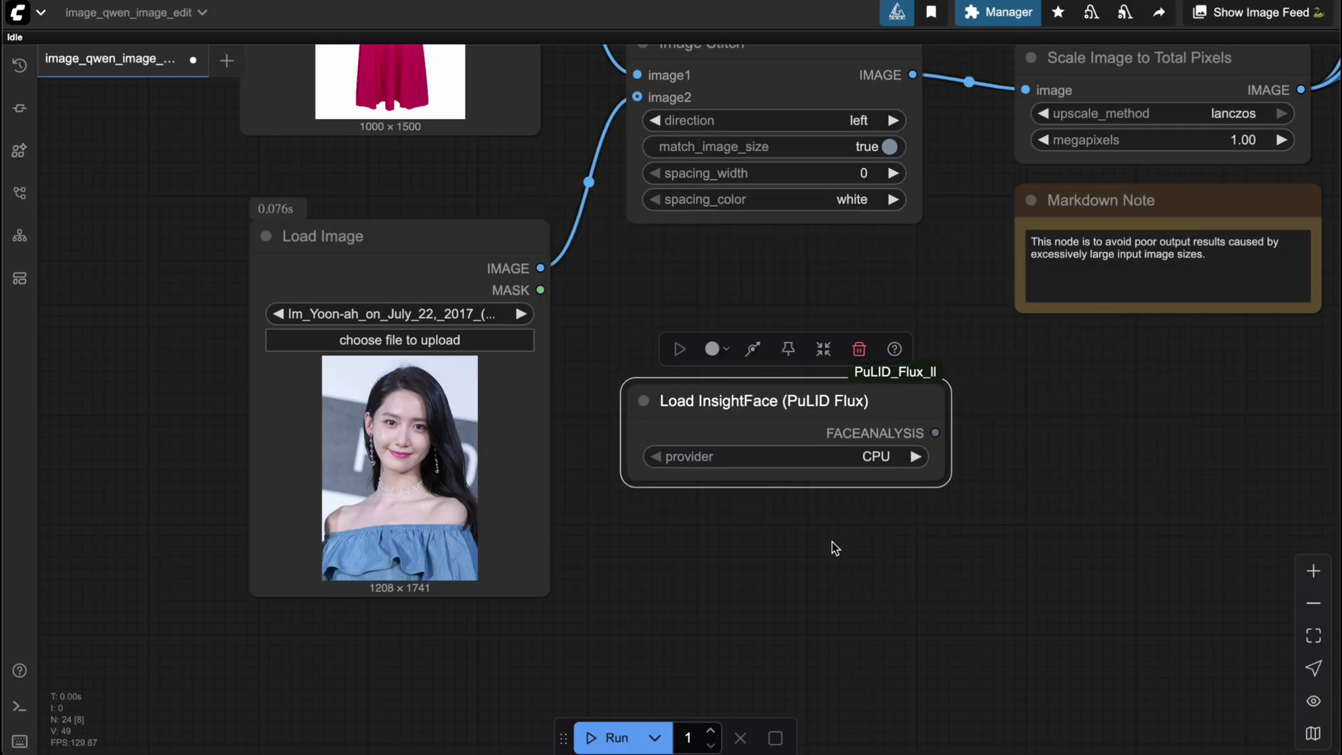
pyautogui.doubleClick(817, 551)
pyautogui.write('pulid')
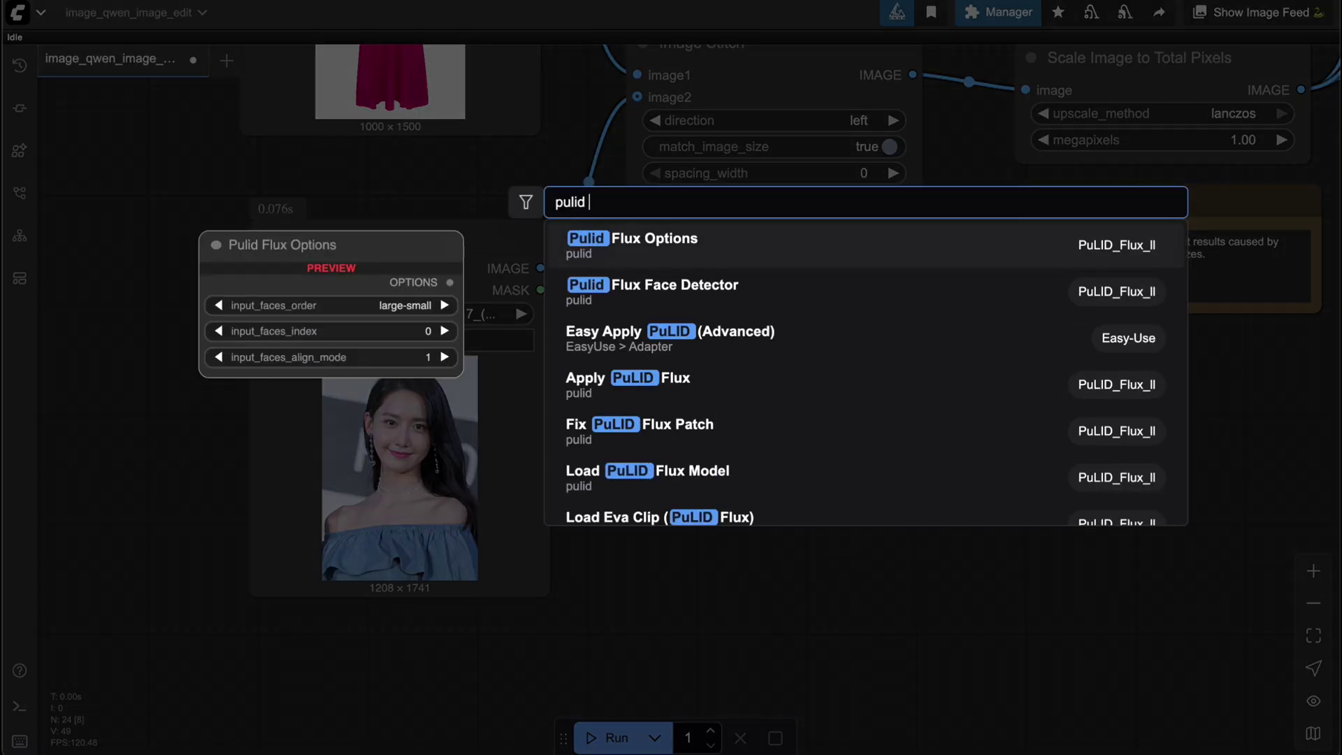
pyautogui.scroll(-3, 770, 470)
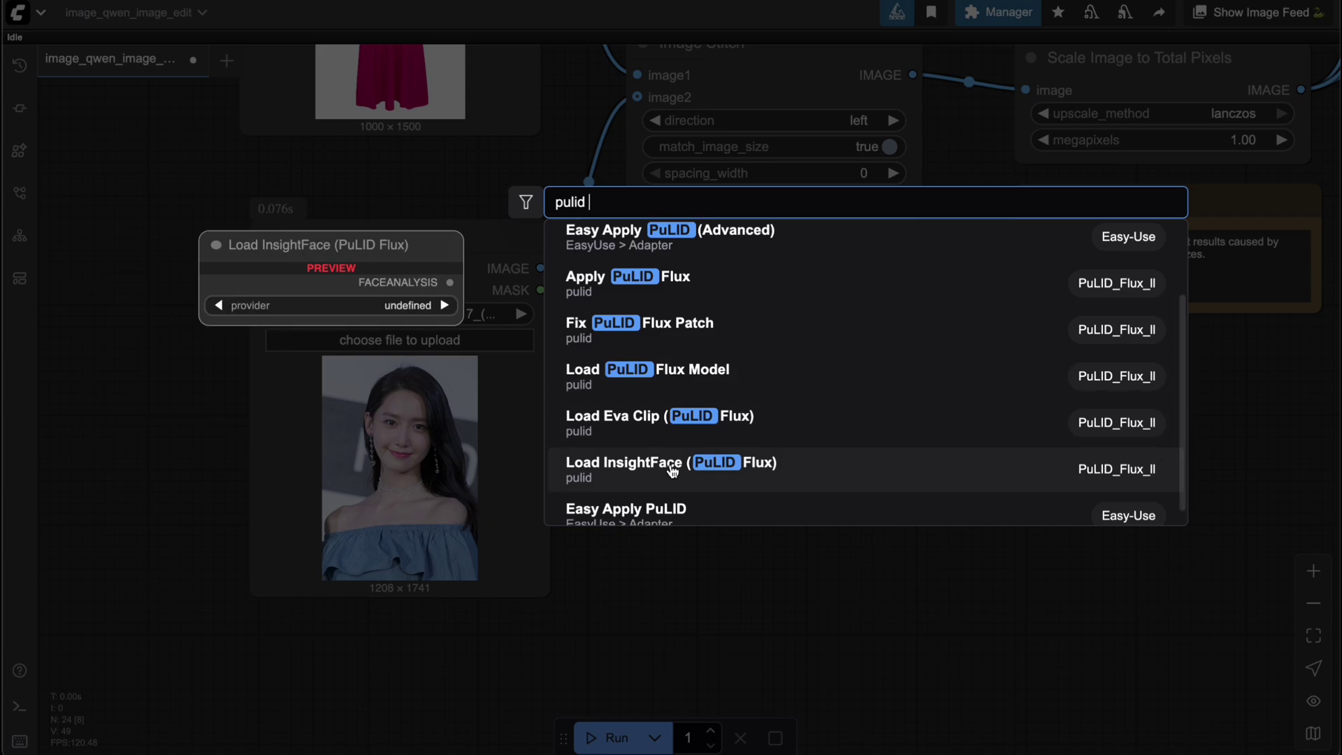
pyautogui.scroll(3, 687, 392)
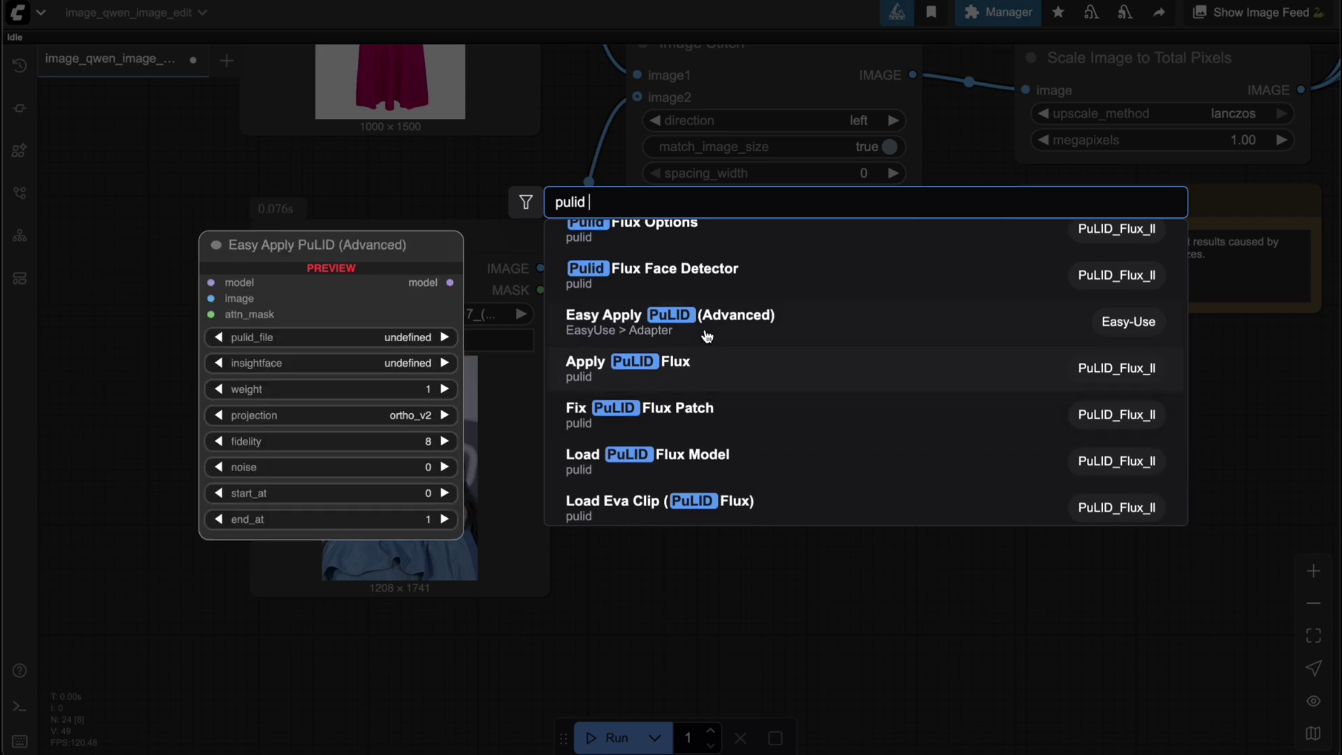
pyautogui.scroll(1, 707, 337)
pyautogui.click(686, 292)
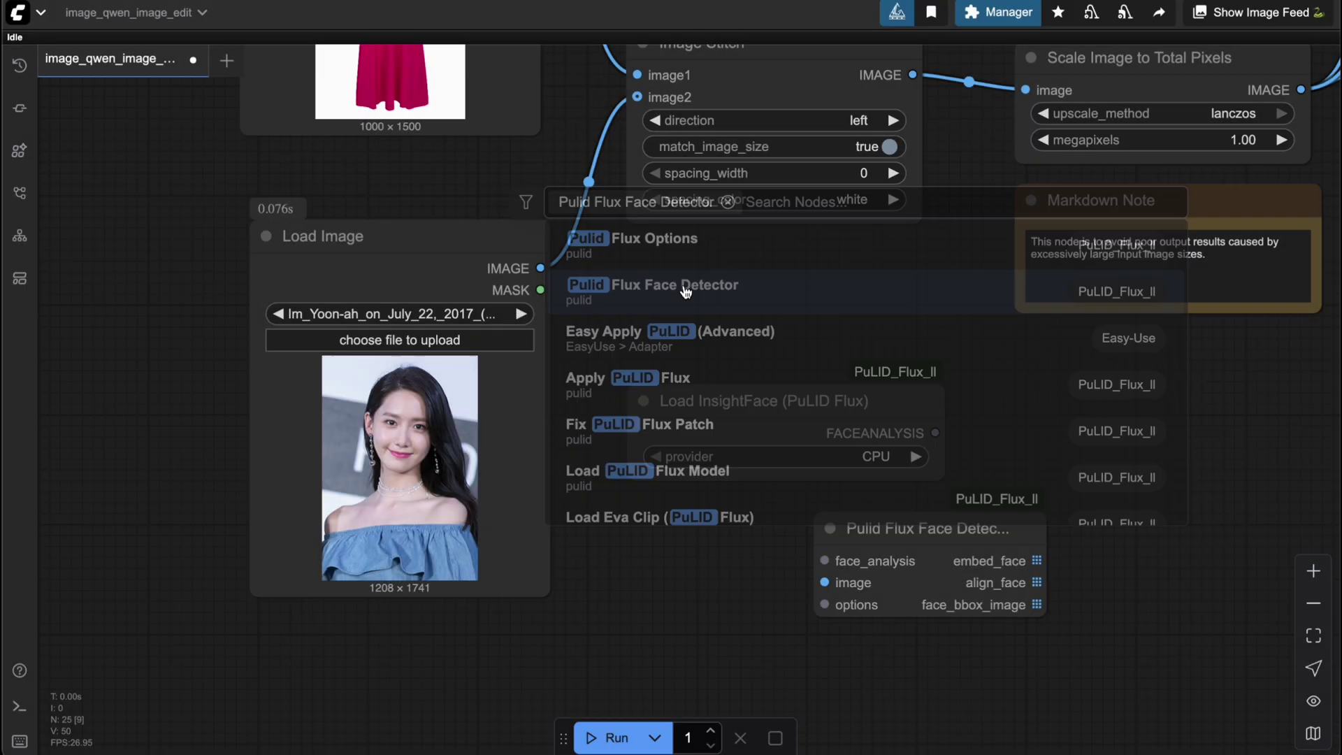
# Step: Add a Pulid Flux Options node near the portrait and connect its output to the Face Detector's options input
pyautogui.moveTo(763, 517); pyautogui.dragTo(721, 473)
pyautogui.doubleClick(720, 464)
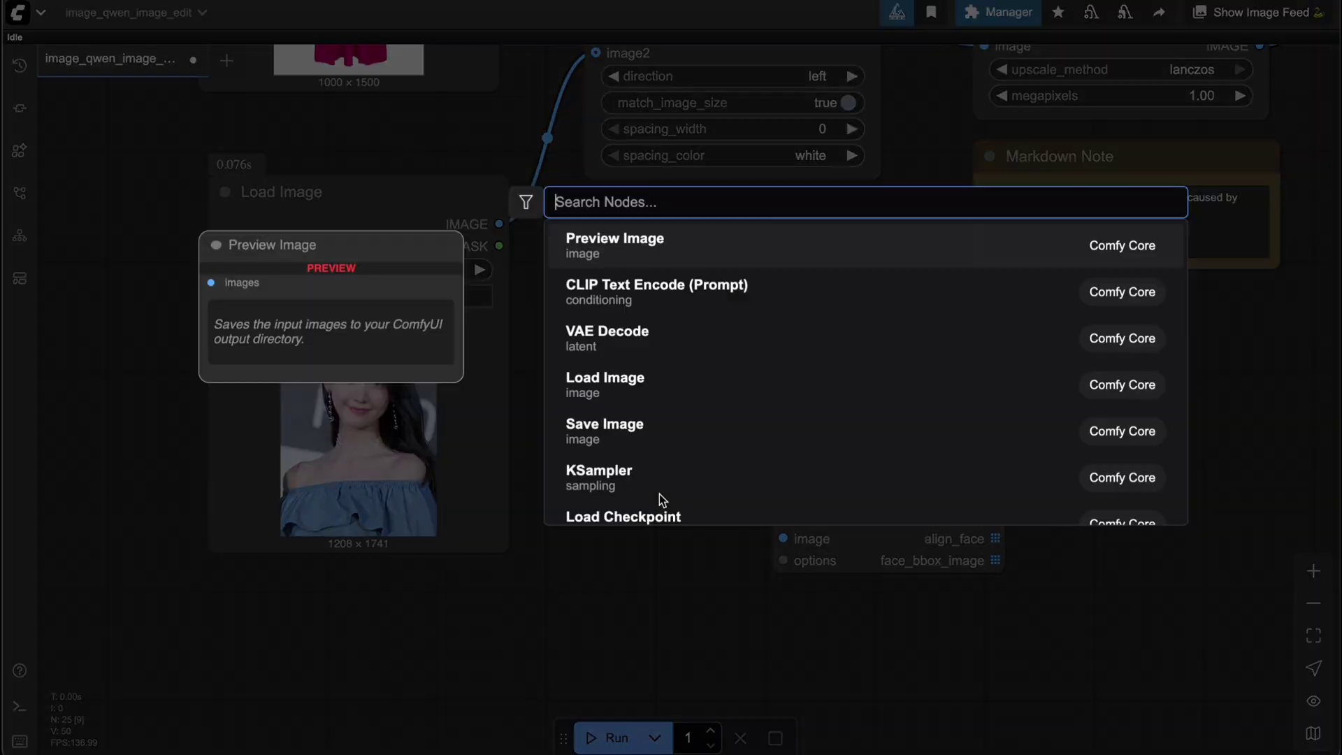
pyautogui.write('pulid')
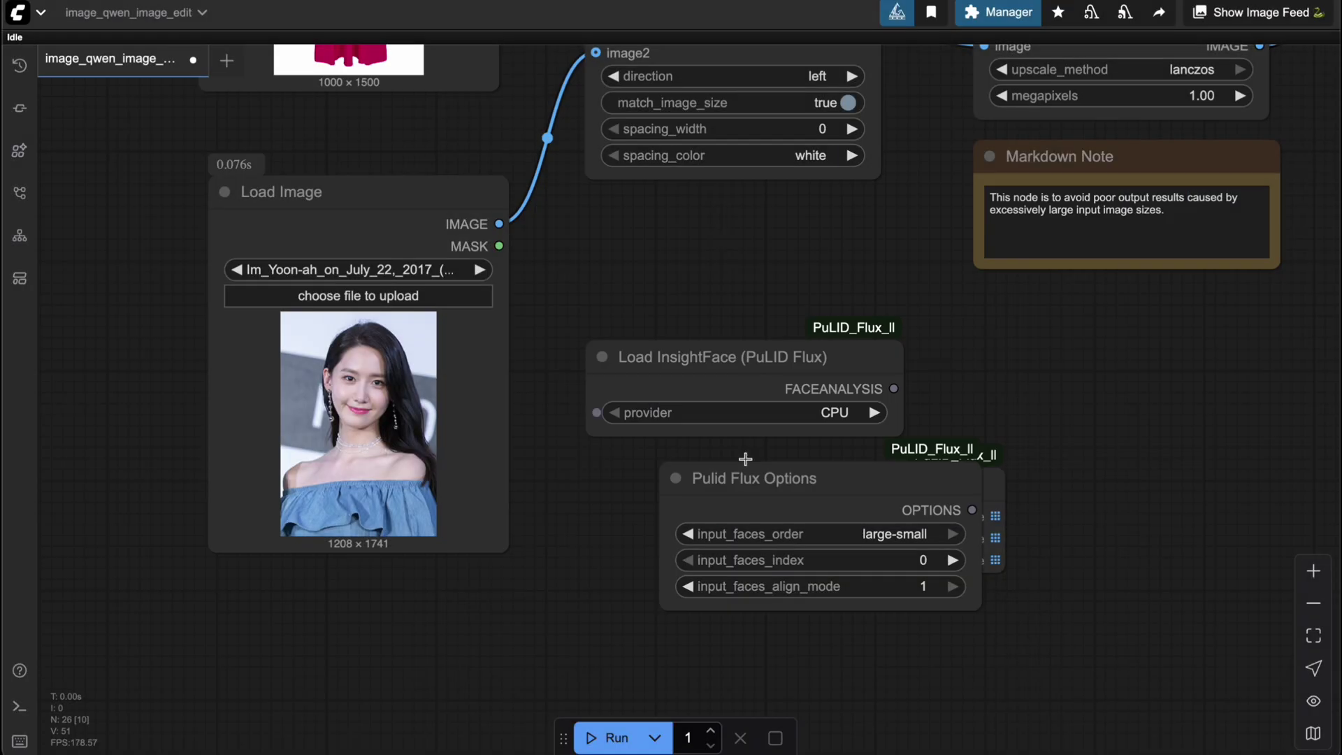
pyautogui.moveTo(746, 459); pyautogui.dragTo(533, 595)
pyautogui.moveTo(760, 647); pyautogui.dragTo(783, 561)
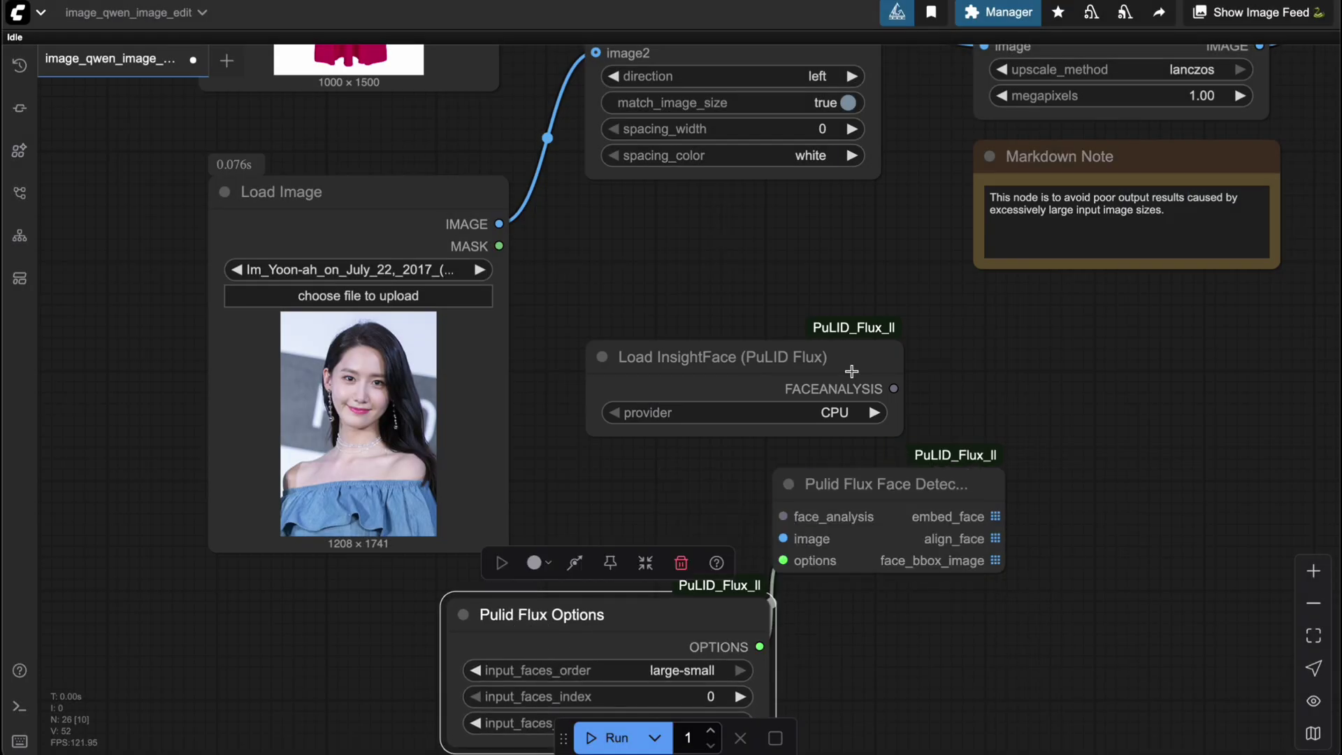
# Step: Connect FACEANALYSIS and the woman's portrait to the Face Detector, and feed its align_face output into Image Stitch's image2
pyautogui.moveTo(893, 389); pyautogui.dragTo(783, 517)
pyautogui.moveTo(500, 223); pyautogui.dragTo(784, 538)
pyautogui.moveTo(982, 331); pyautogui.dragTo(809, 422)
pyautogui.moveTo(824, 627); pyautogui.dragTo(423, 142)
pyautogui.moveTo(911, 511); pyautogui.dragTo(830, 304)
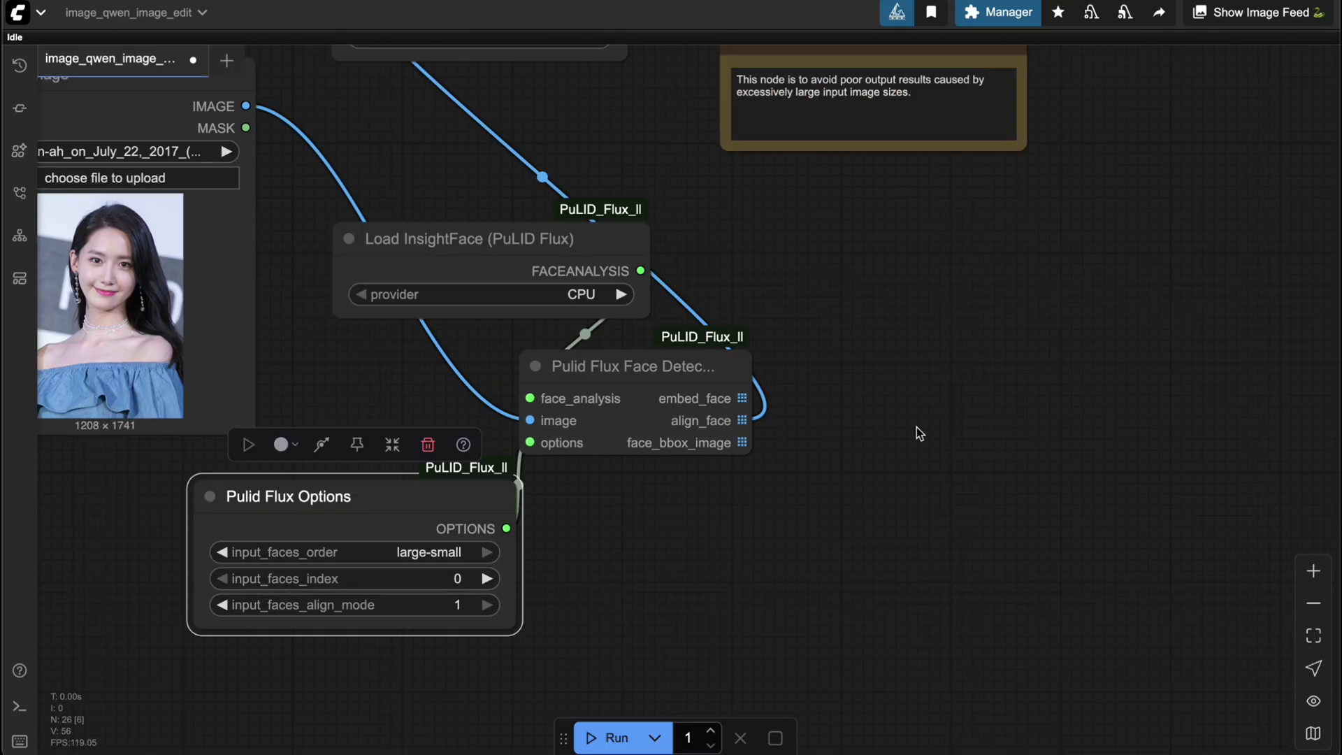
# Step: Add a Preview Image node beside the Face Detector and connect the align_face output to it
pyautogui.doubleClick(916, 426)
pyautogui.write('pre')
pyautogui.press('Return')
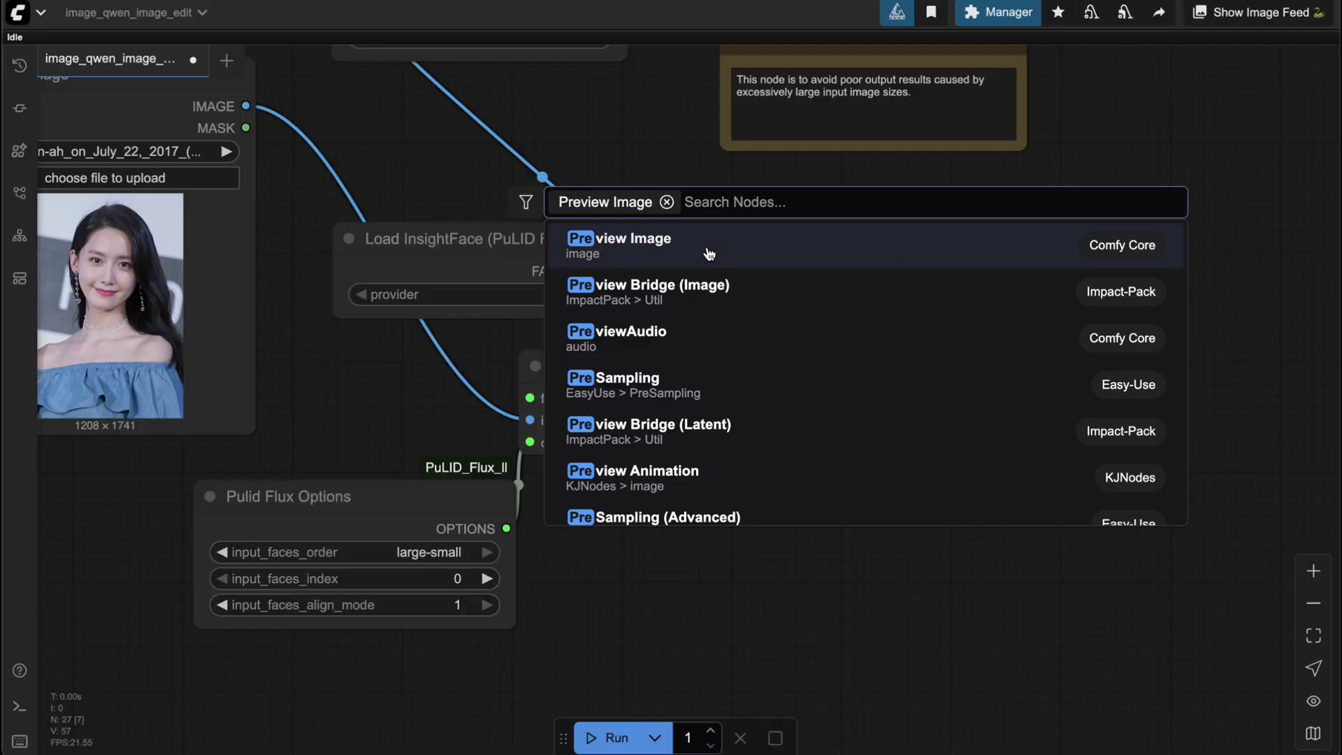
pyautogui.moveTo(743, 420); pyautogui.dragTo(924, 445)
pyautogui.moveTo(1063, 454); pyautogui.dragTo(1159, 659)
pyautogui.moveTo(1002, 319); pyautogui.dragTo(1063, 379)
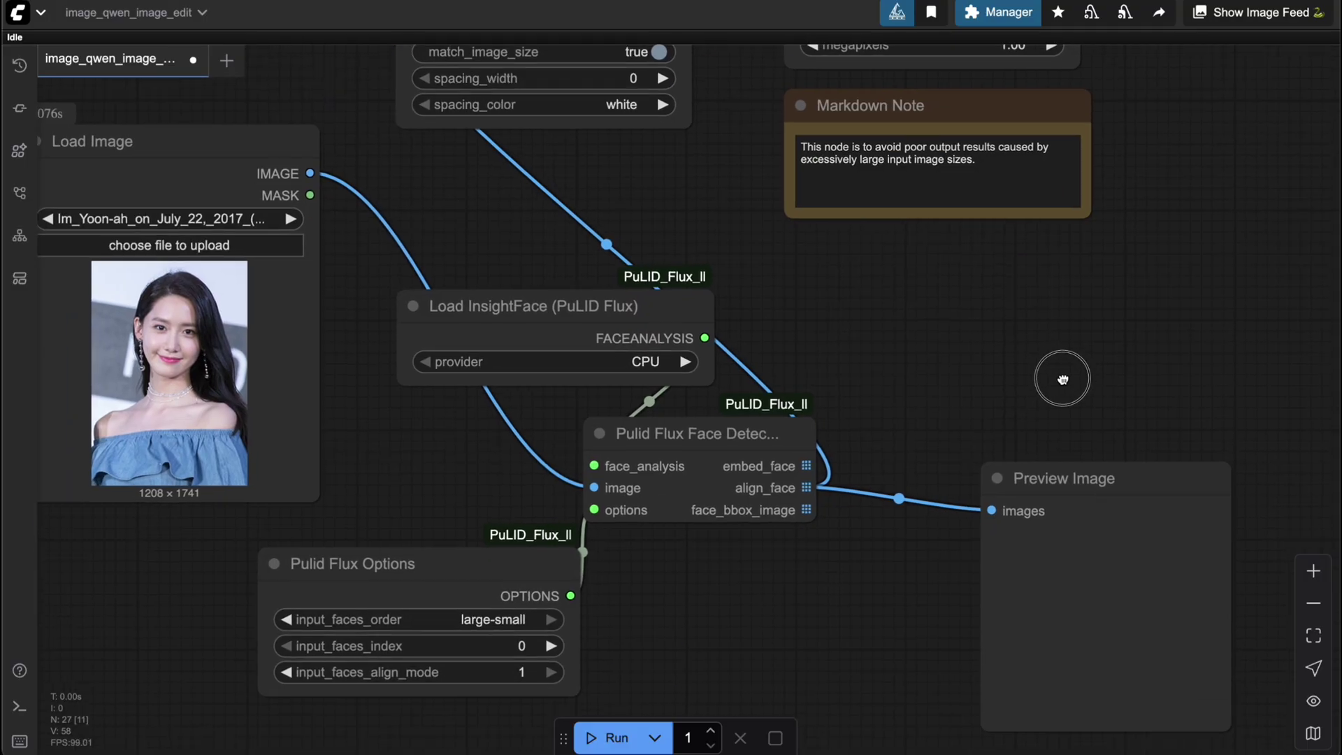
# Step: Run the workflow with the pink dress and the aligned face crop, and check the crop in its Preview Image
pyautogui.scroll(-5, 984, 344)
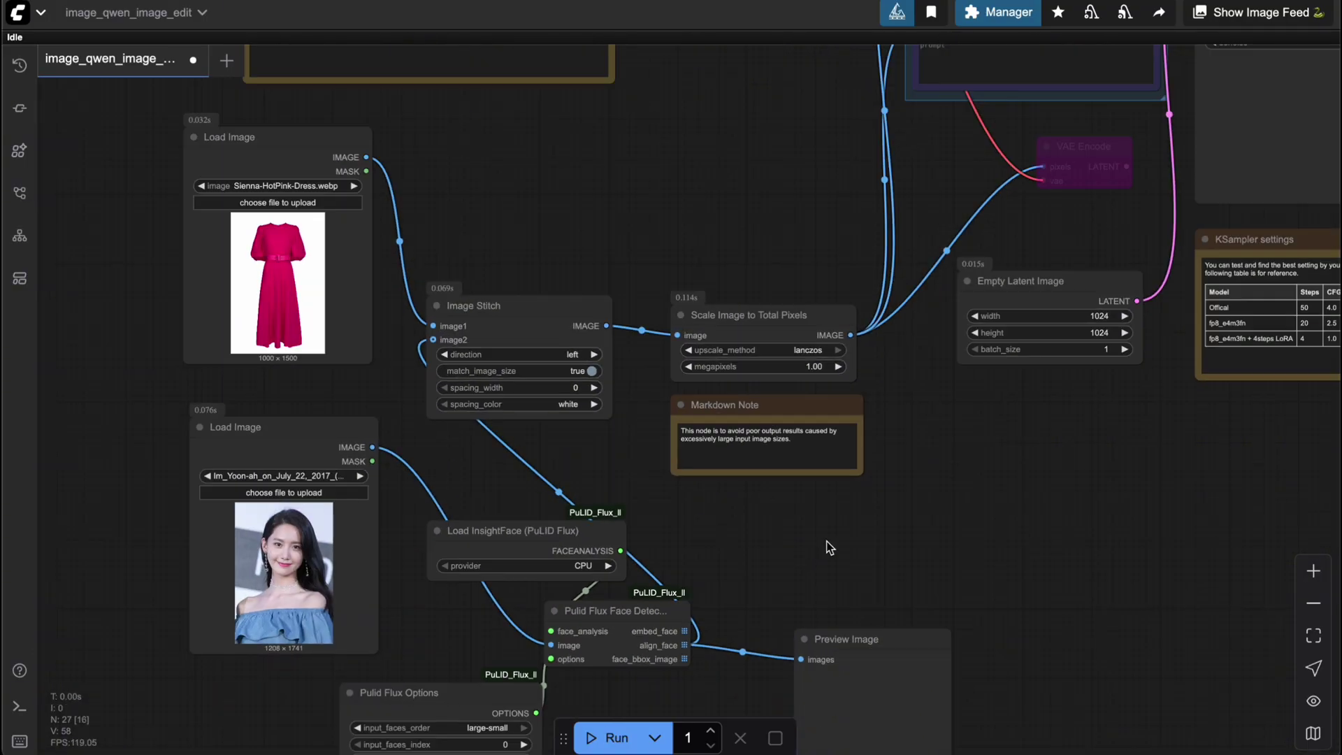
pyautogui.moveTo(906, 534); pyautogui.dragTo(739, 543)
pyautogui.scroll(-3, 635, 641)
pyautogui.click(610, 737)
pyautogui.scroll(2, 691, 432)
pyautogui.click(360, 323)
pyautogui.moveTo(642, 611); pyautogui.dragTo(660, 578)
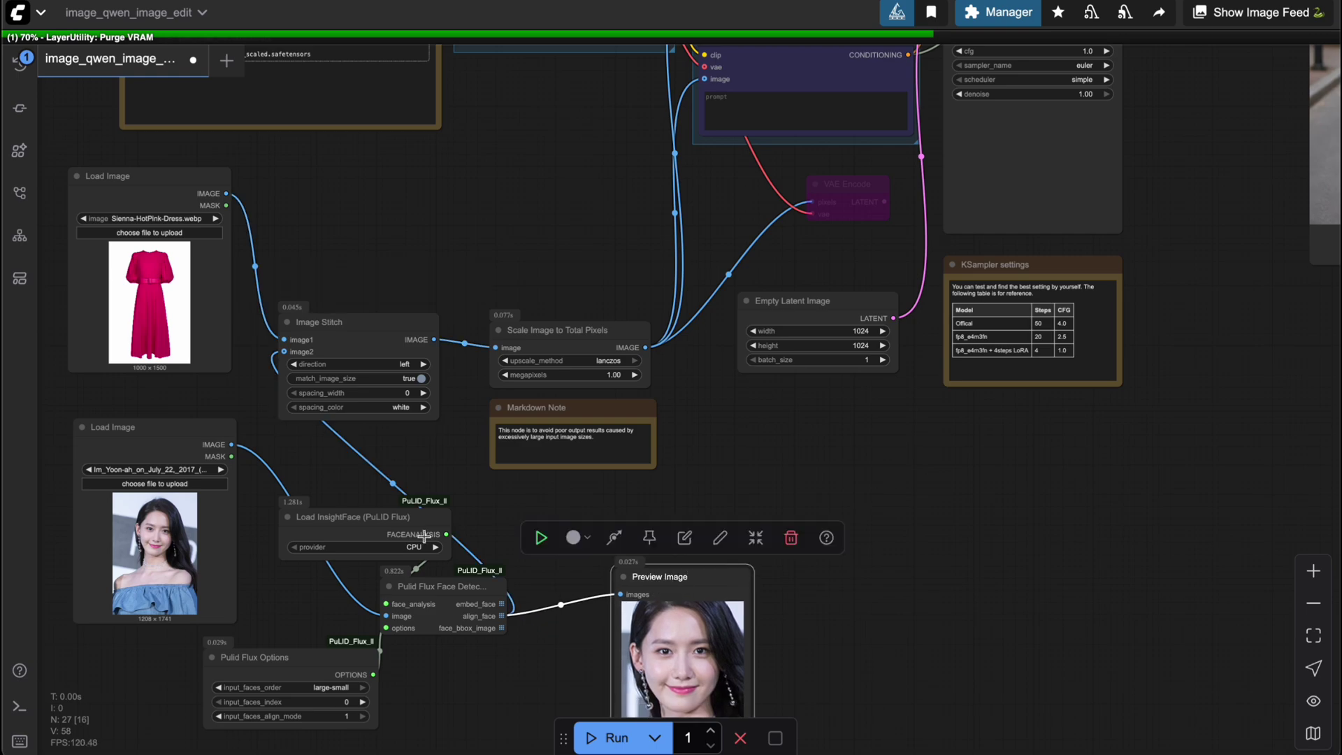
# Step: Follow the run to the final Preview Image and compare the new street image with the aligned face crop
pyautogui.click(532, 216)
pyautogui.moveTo(538, 214); pyautogui.dragTo(315, 385)
pyautogui.moveTo(955, 279); pyautogui.dragTo(428, 381)
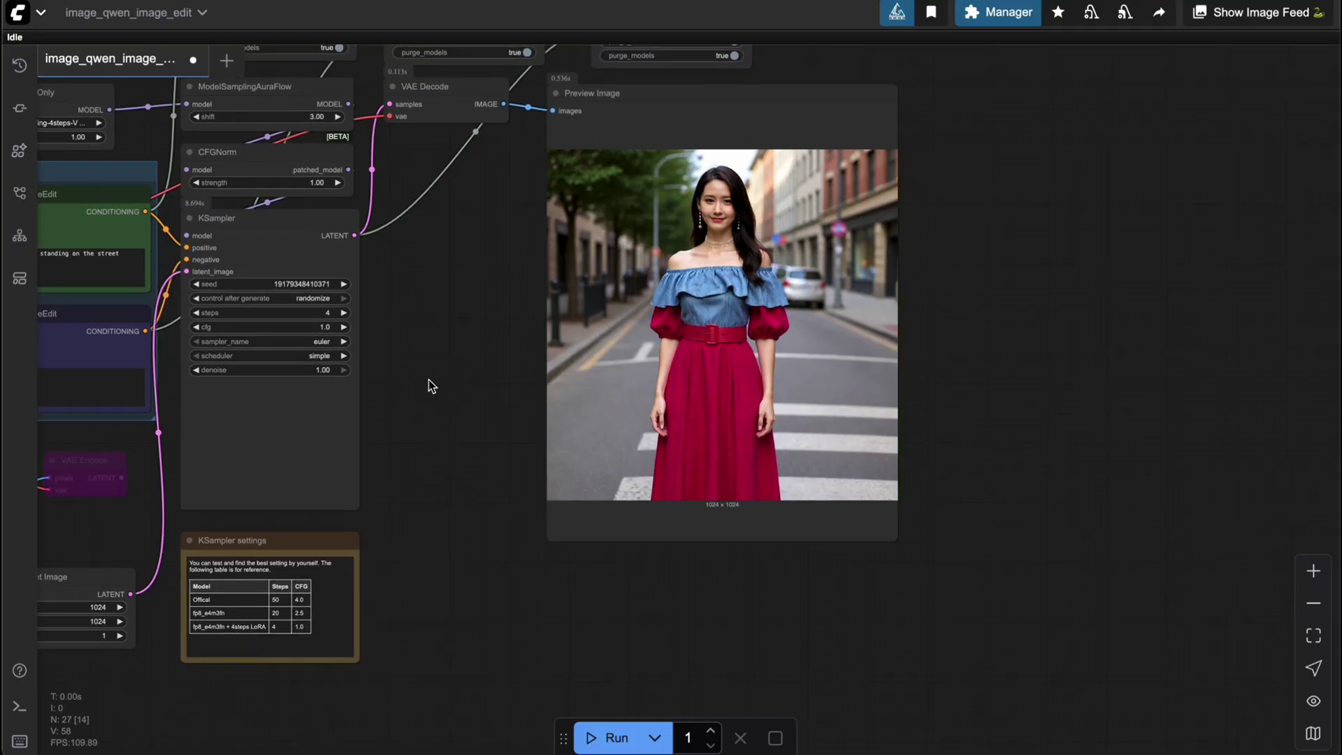
pyautogui.moveTo(946, 199); pyautogui.dragTo(966, 208)
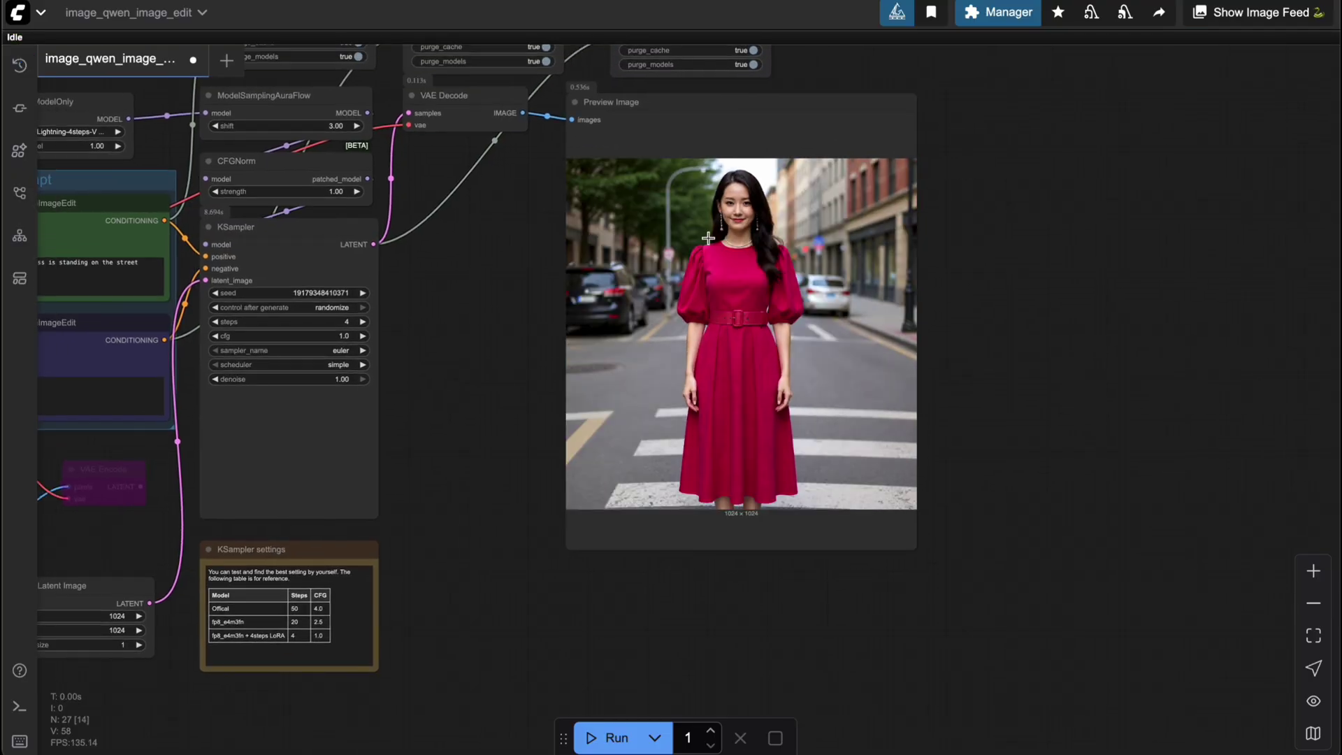
pyautogui.scroll(-2, 579, 324)
pyautogui.moveTo(500, 401); pyautogui.dragTo(872, 349)
pyautogui.scroll(3, 512, 384)
pyautogui.moveTo(510, 671); pyautogui.dragTo(623, 342)
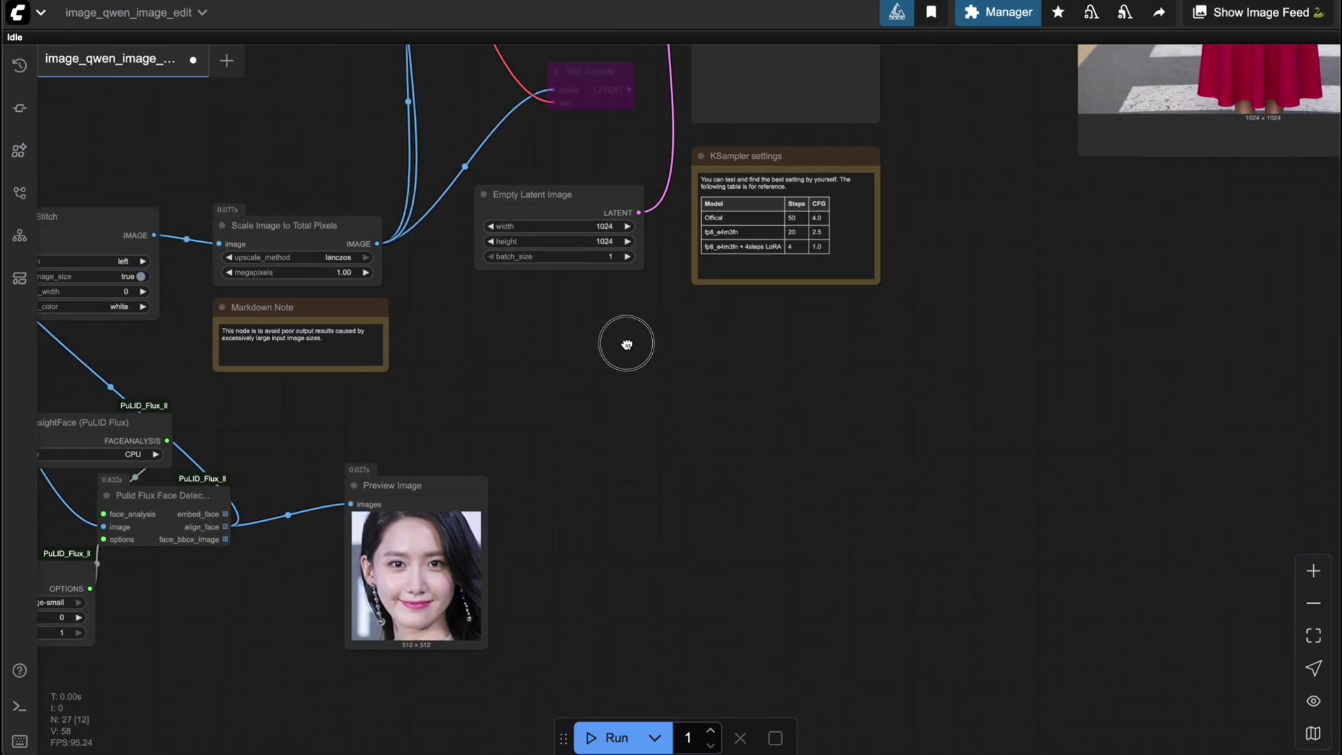
pyautogui.moveTo(807, 476); pyautogui.dragTo(545, 674)
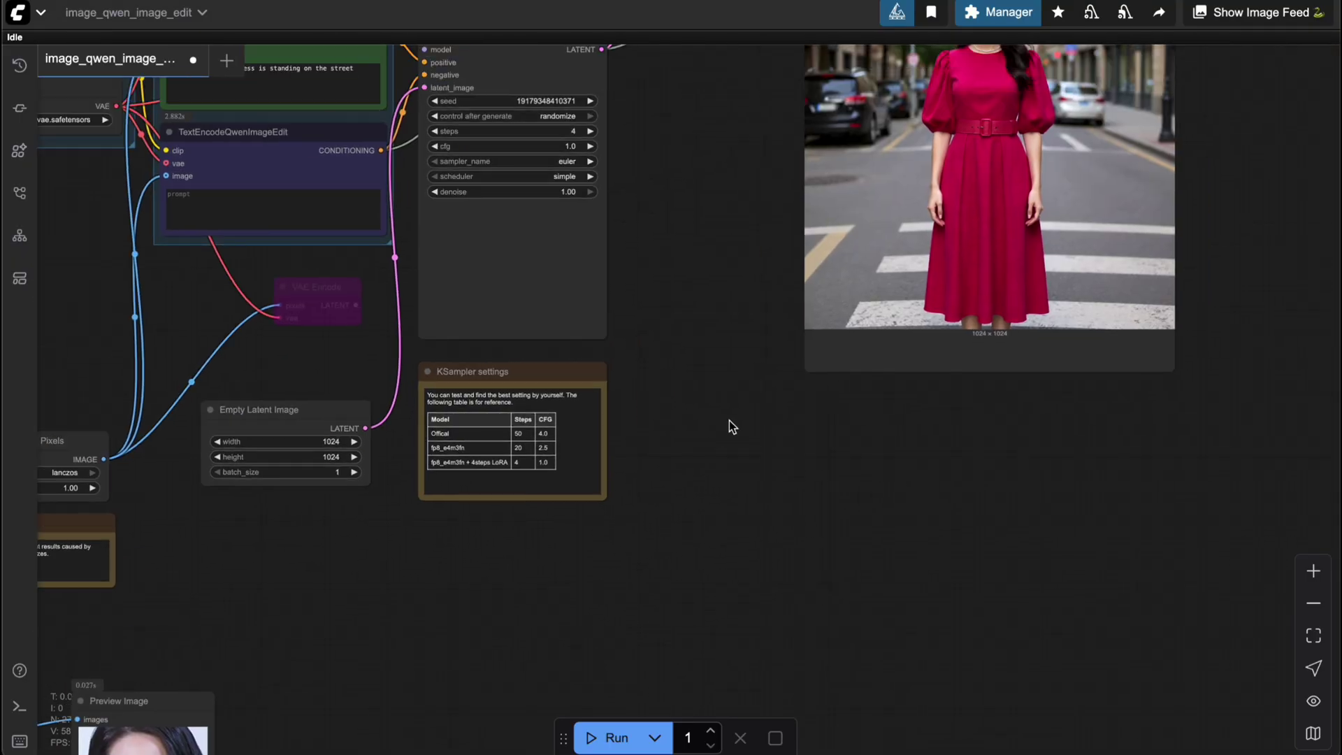
# Step: Examine the woman's face and pink dress up close in the final street image, alongside the prompt and KSampler nodes
pyautogui.moveTo(728, 425); pyautogui.dragTo(402, 645)
pyautogui.scroll(3, 950, 383)
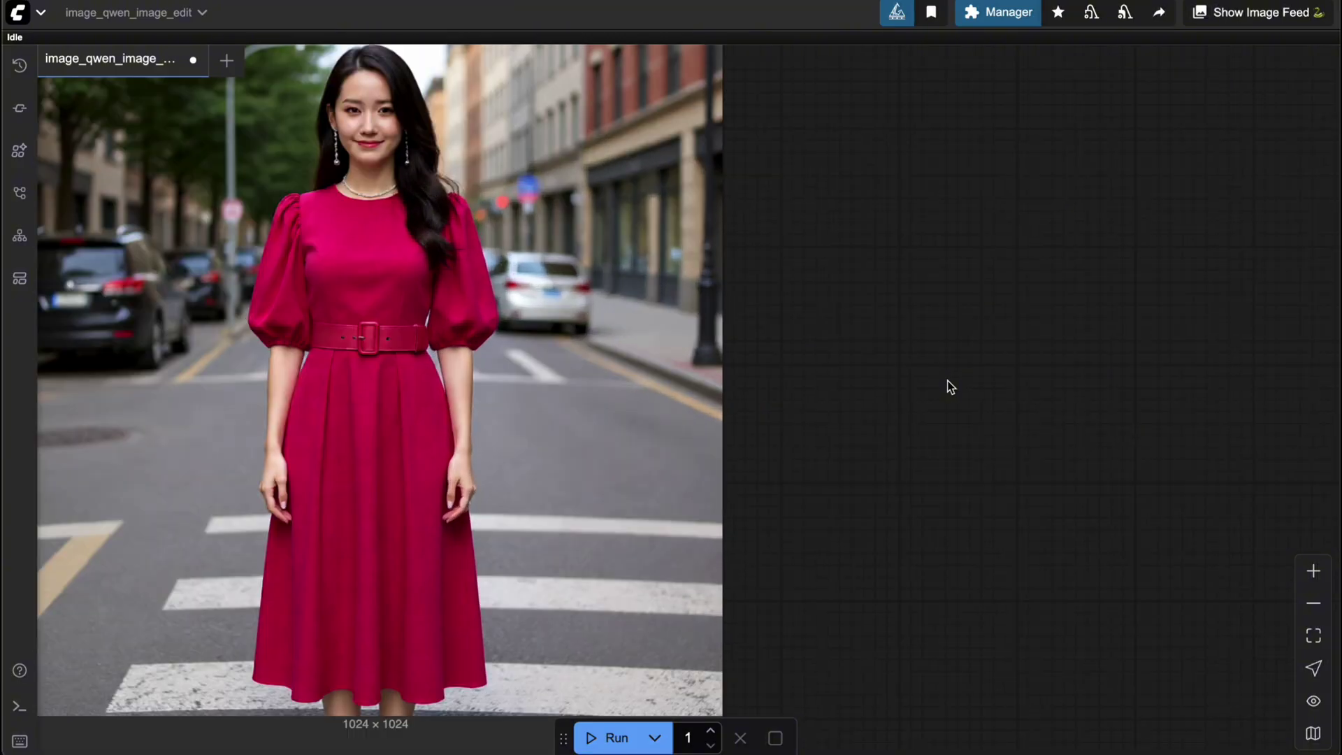
pyautogui.scroll(1, 908, 389)
pyautogui.moveTo(908, 389); pyautogui.dragTo(1188, 391)
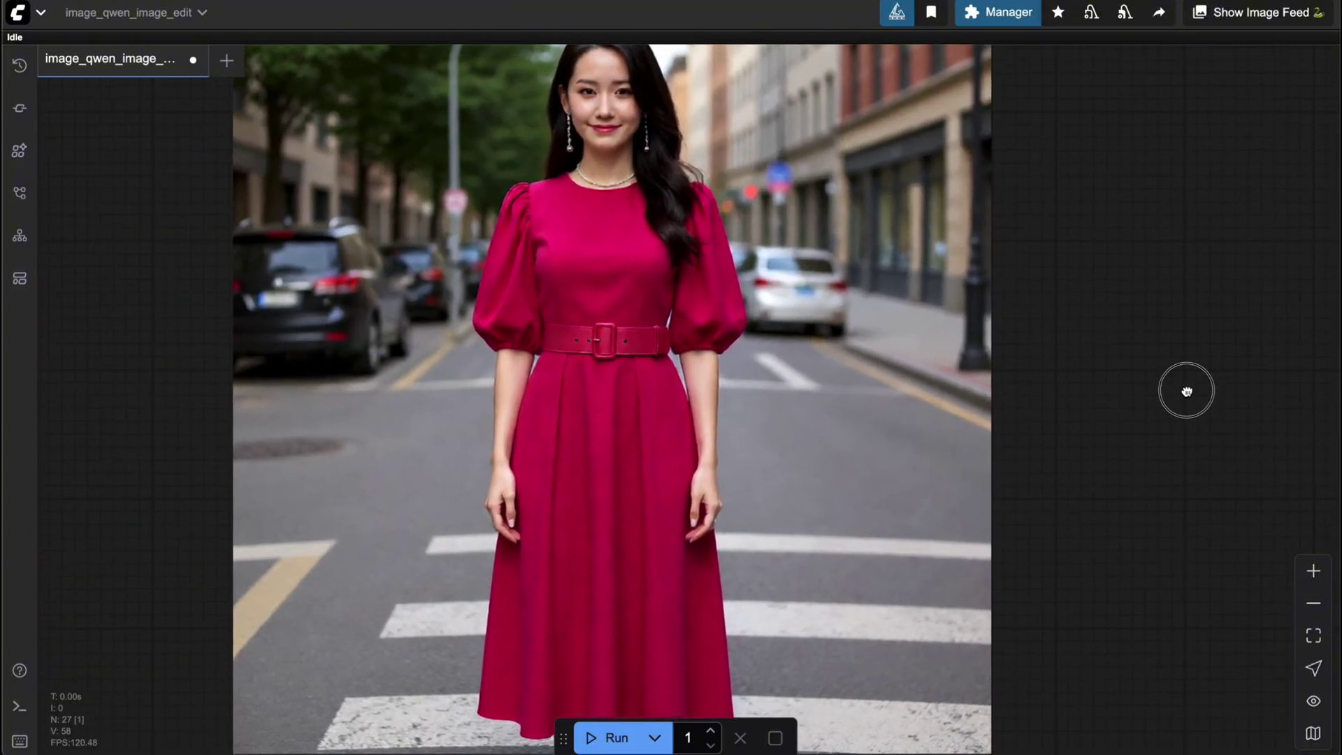
pyautogui.scroll(-2, 1188, 392)
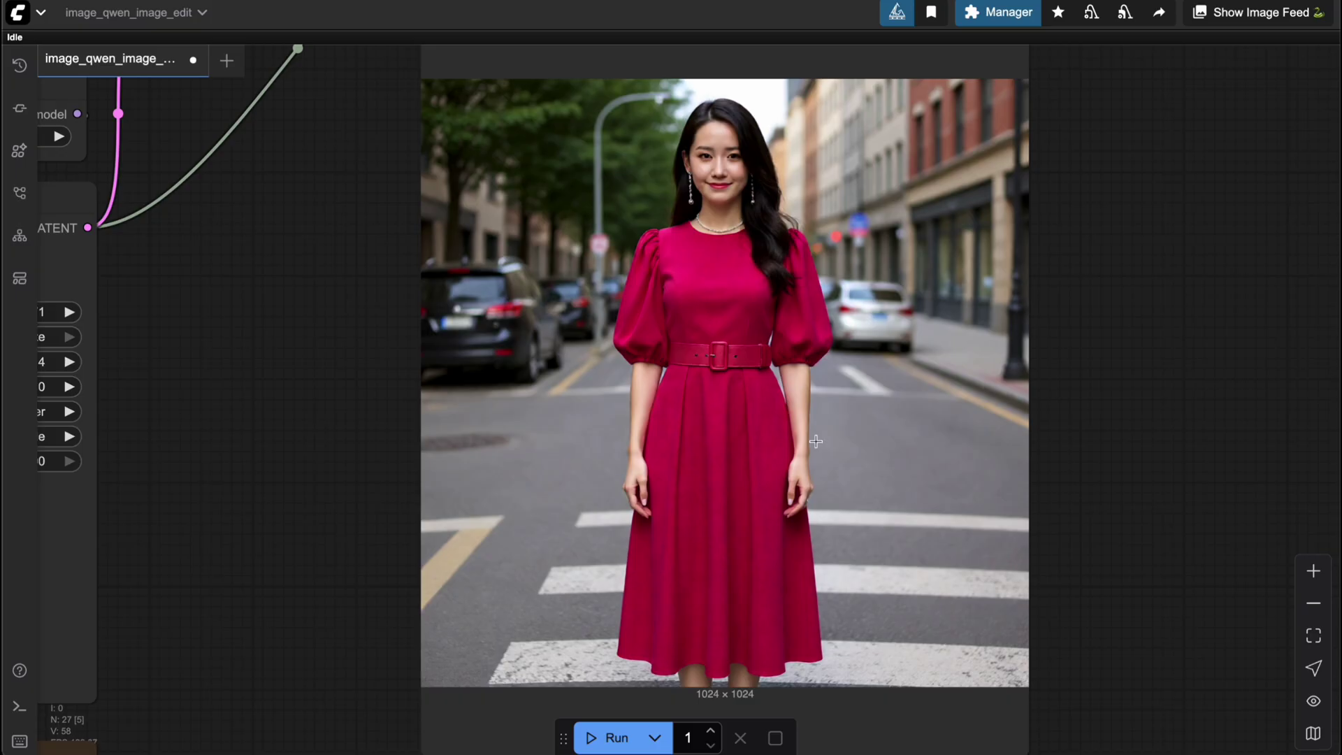
pyautogui.moveTo(1099, 279); pyautogui.dragTo(1100, 279)
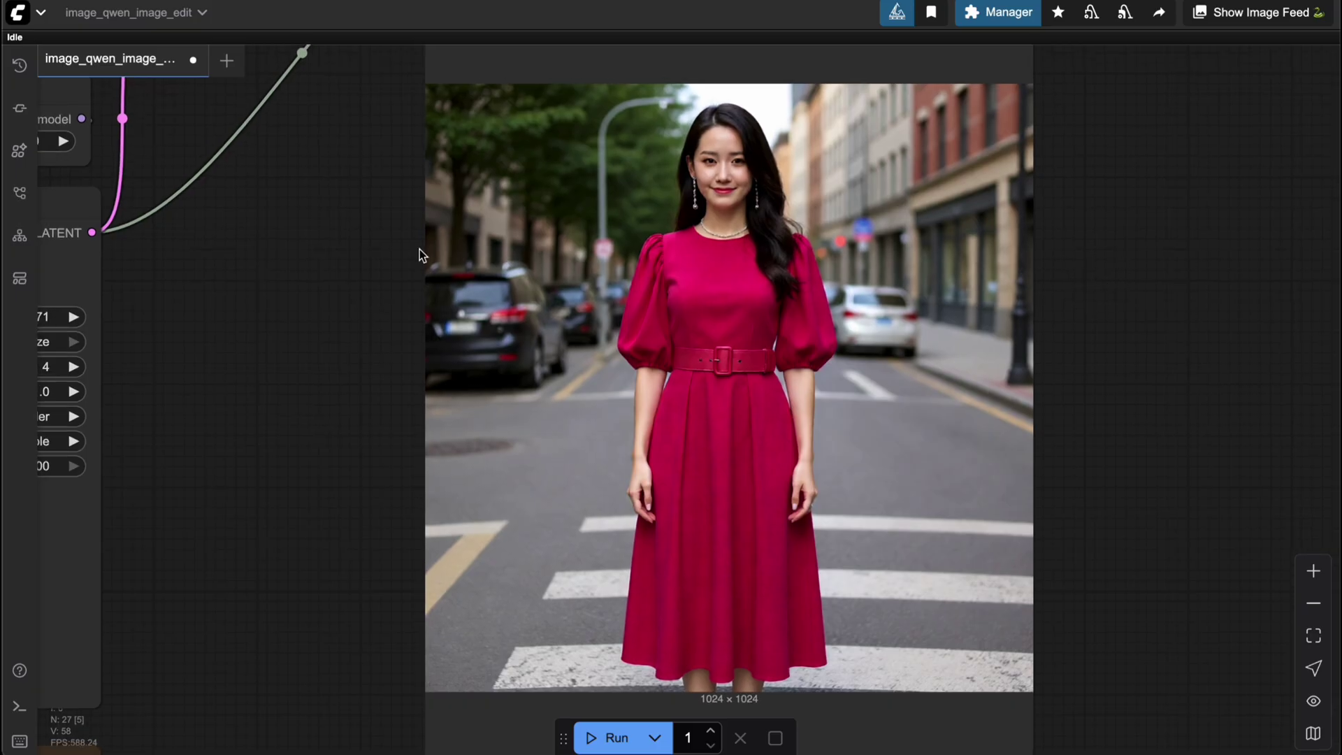
pyautogui.scroll(-3, 351, 257)
pyautogui.moveTo(351, 258); pyautogui.dragTo(738, 315)
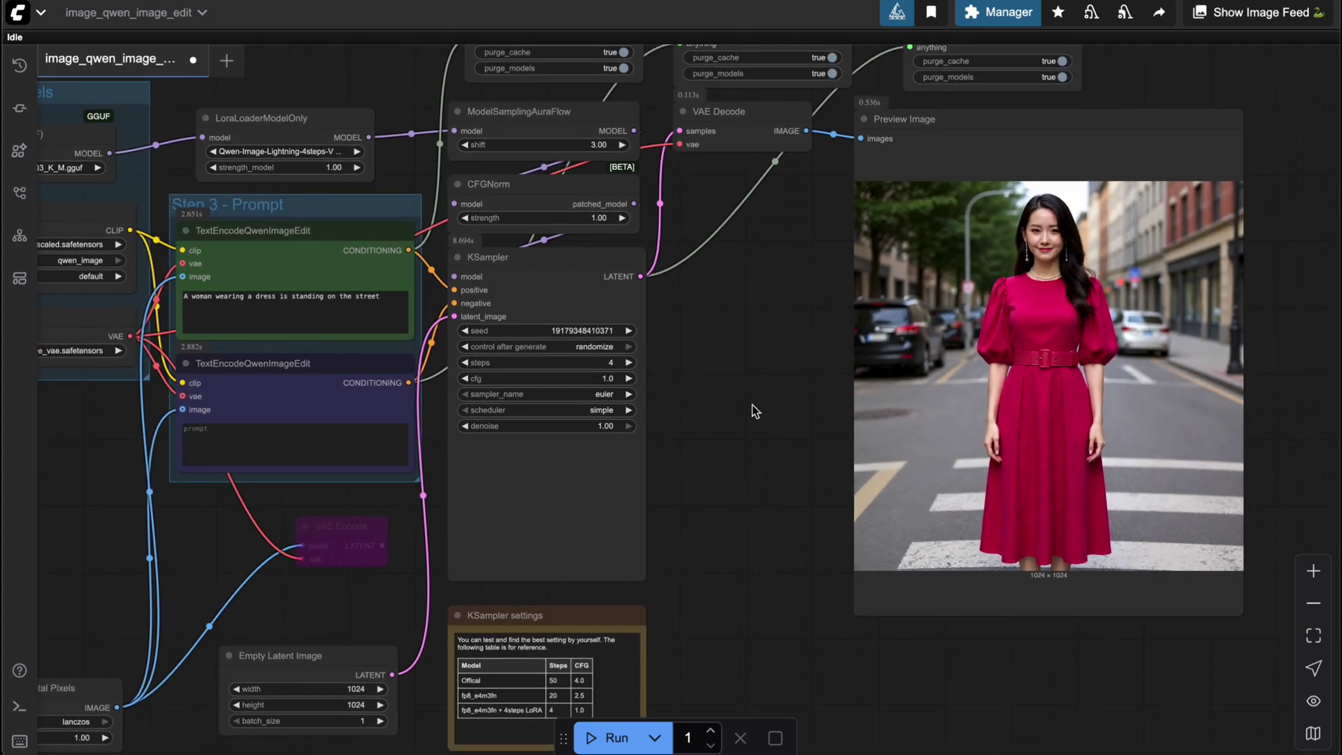